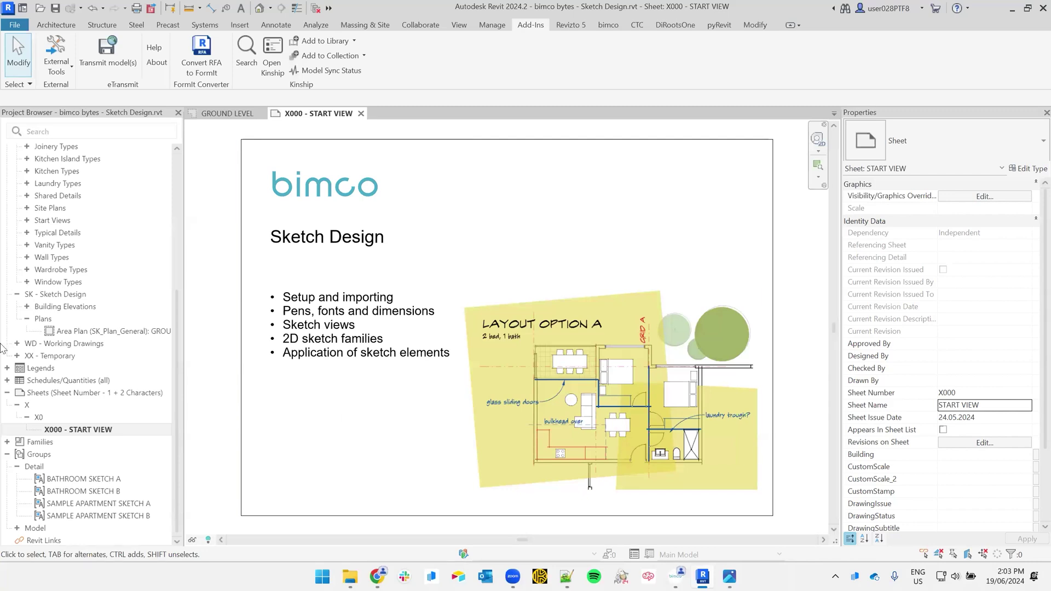
Step: Open the SKETCH DESIGN drafting view from the Project Repository annotations and examine its sketch pens, text, dimensions and markup notes
scroll(89, 374, up, 2)
scroll(89, 374, up, 5)
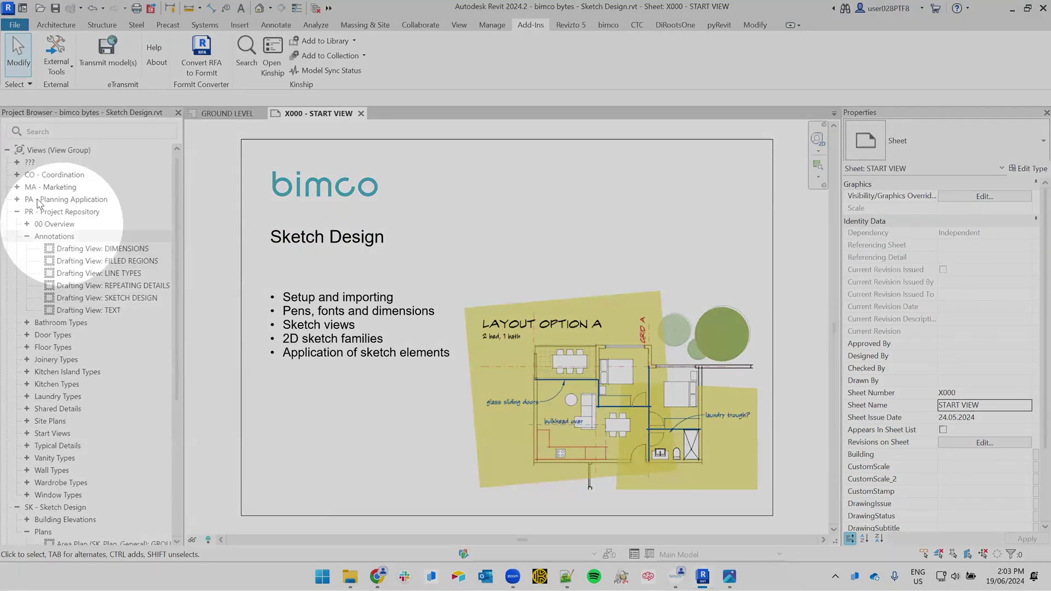
double_click(104, 298)
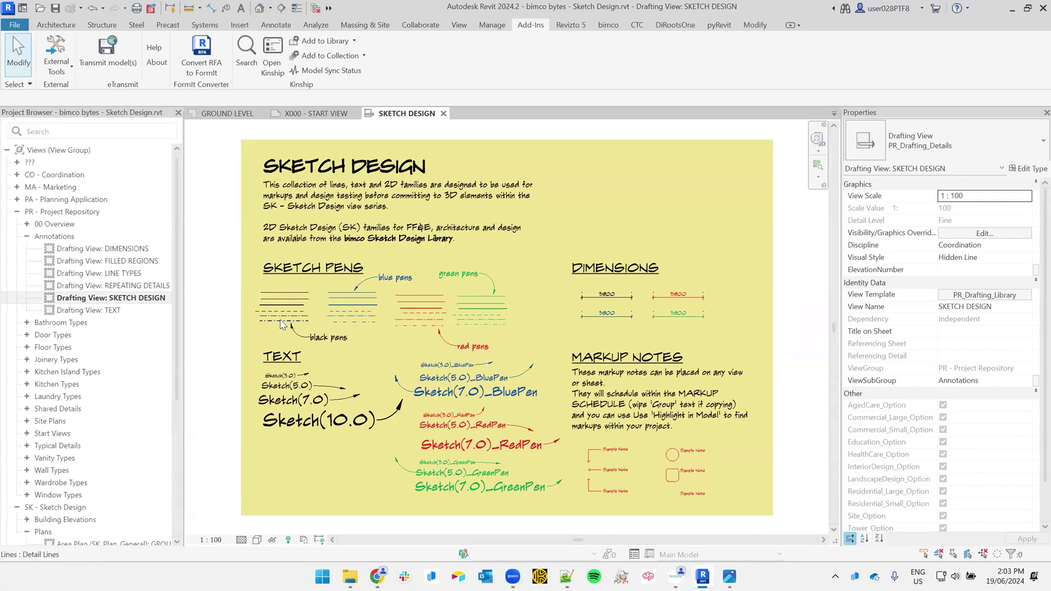
scroll(291, 322, up, 2)
scroll(541, 315, down, 3)
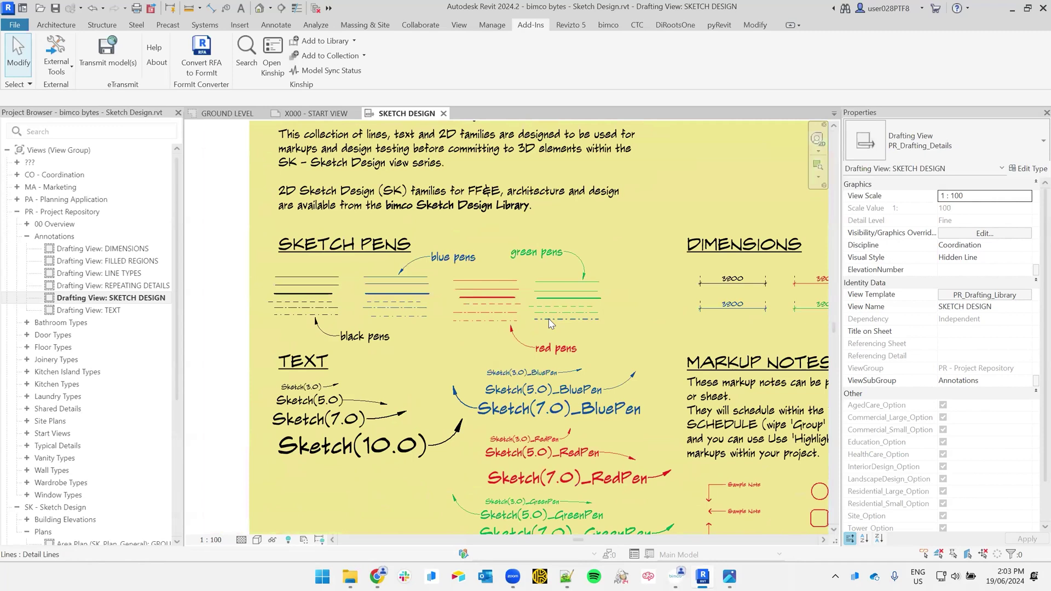
middle_drag(554, 313, 481, 279)
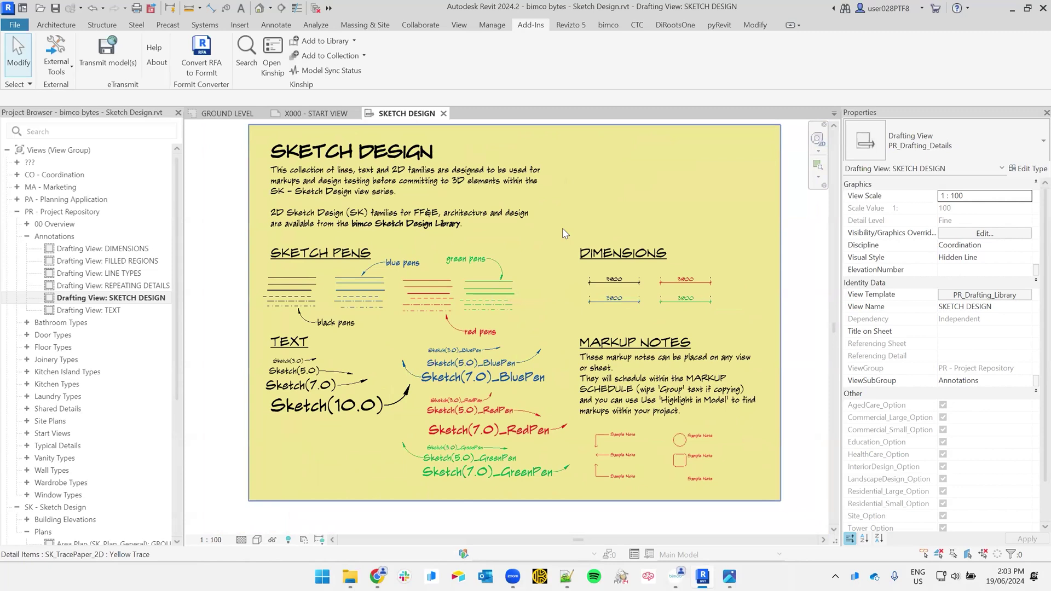
middle_drag(571, 244, 572, 250)
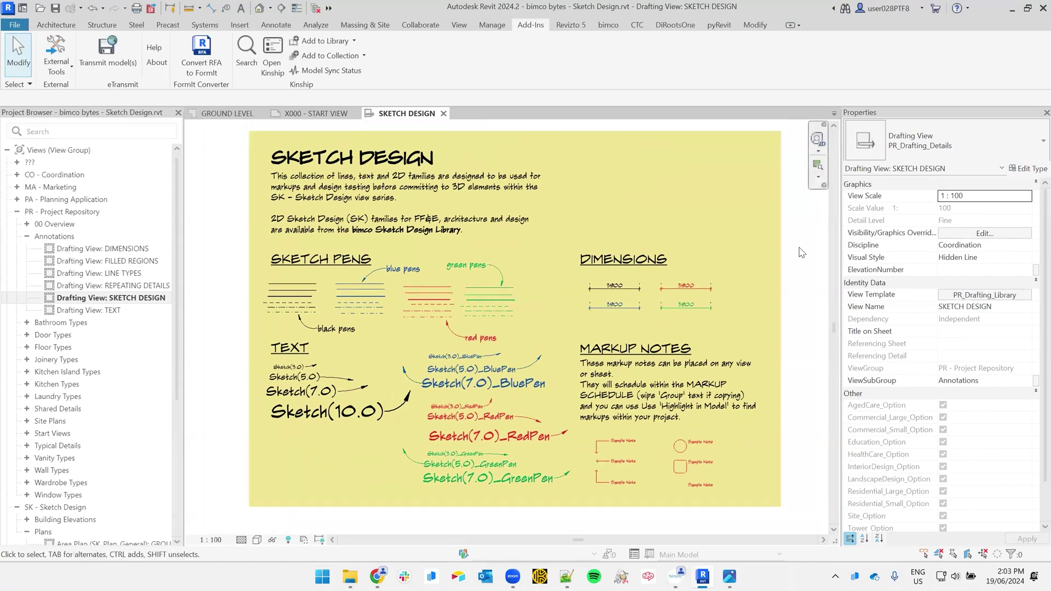
Step: Search the Kinship content for "sketc" and close the search
text(ks)
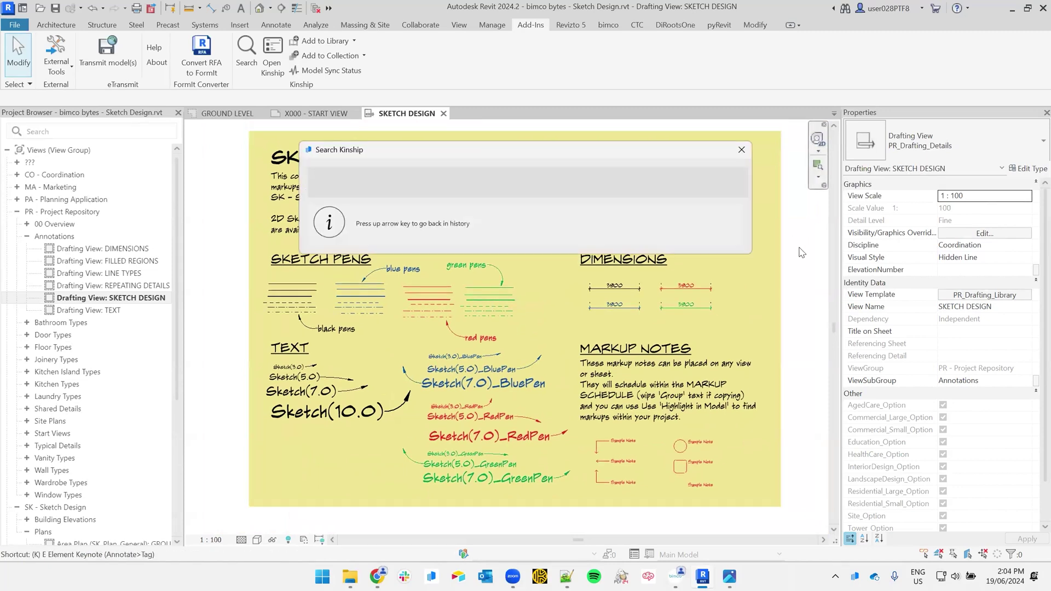
text(sketc)
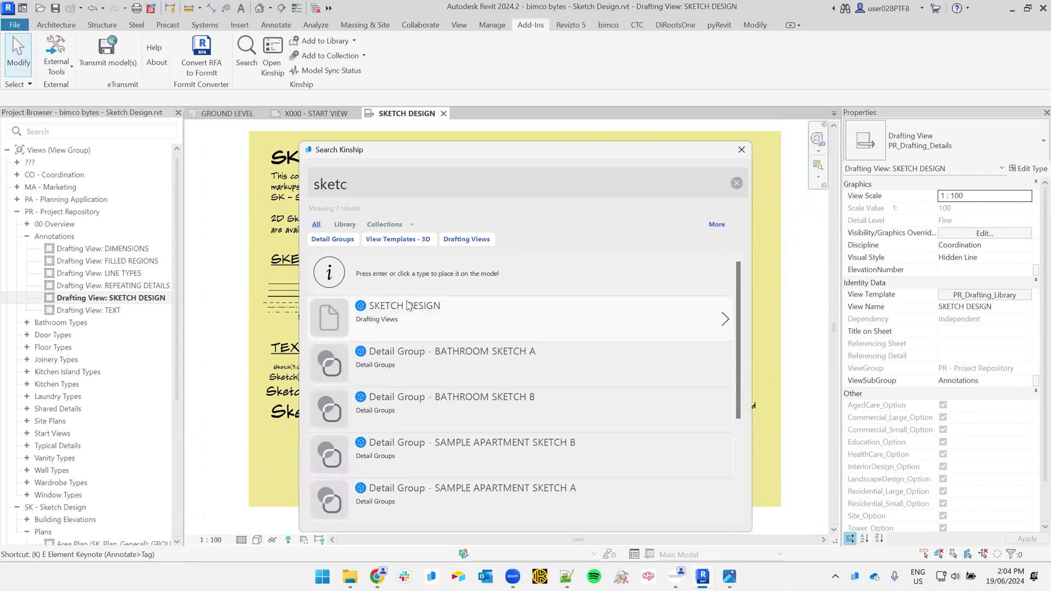
click(212, 287)
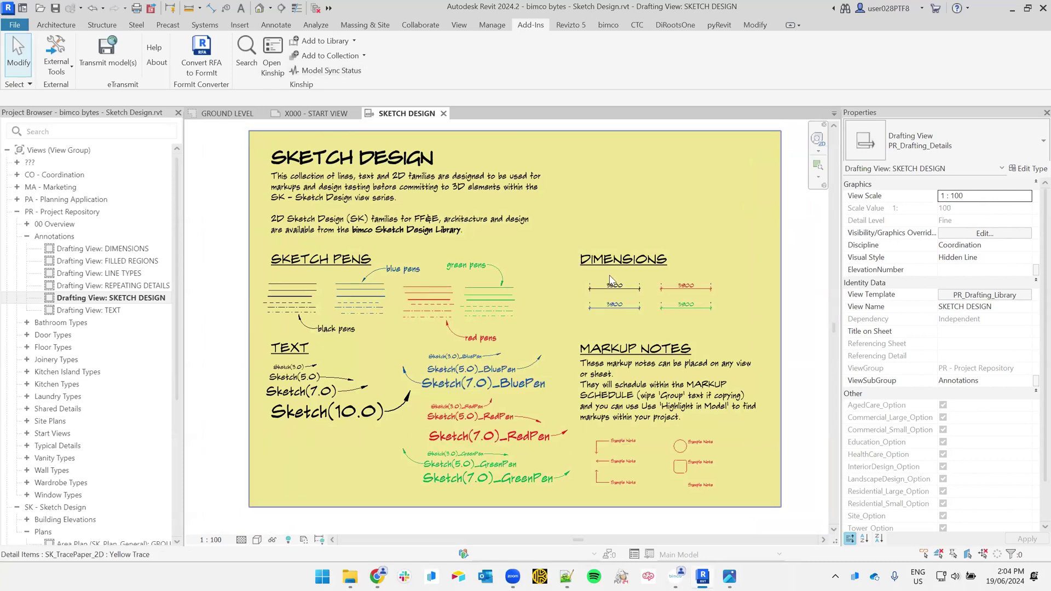
Step: Open the GROUND LEVEL area plan from the SK - Sketch Design plans
scroll(606, 291, up, 5)
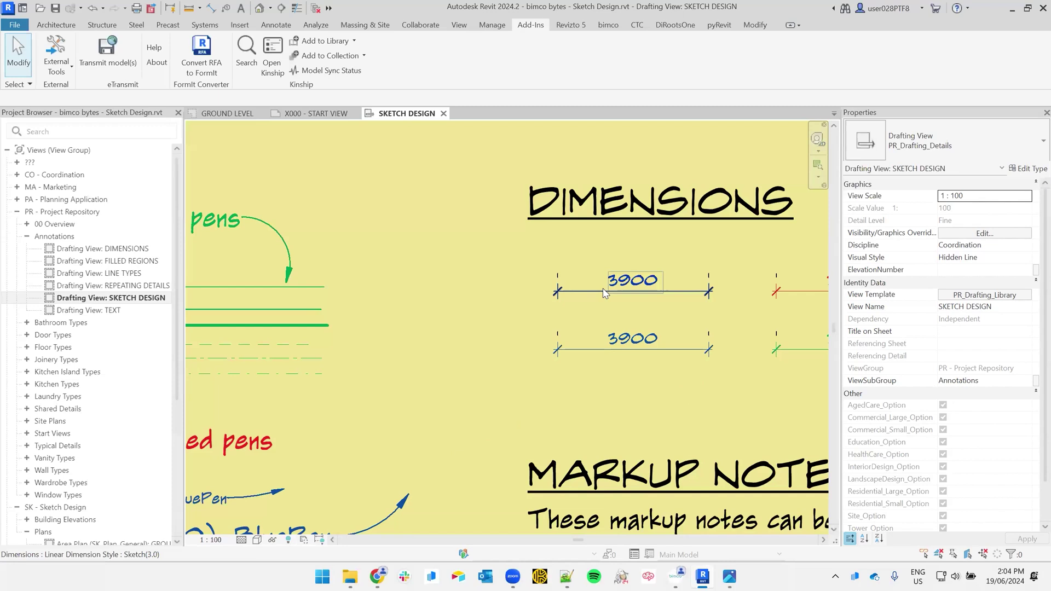
scroll(604, 293, down, 4)
scroll(604, 293, down, 3)
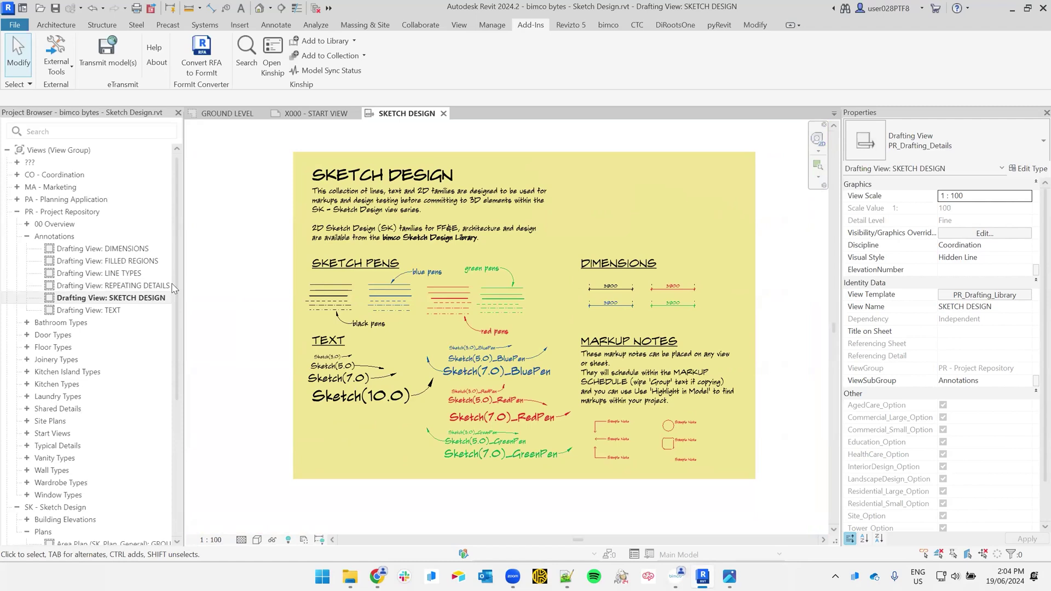
drag(174, 284, 176, 406)
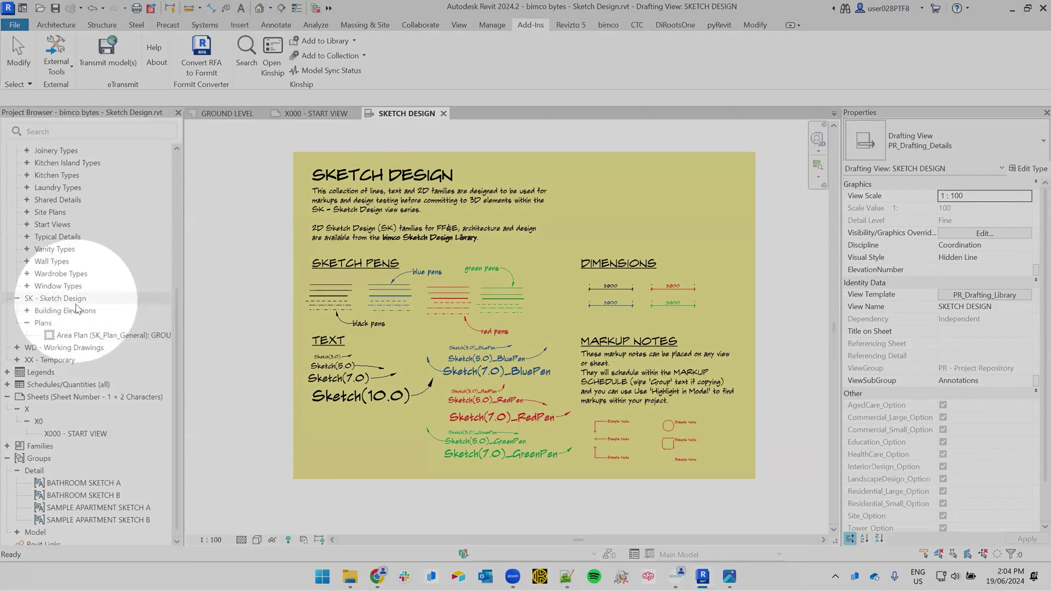
double_click(103, 339)
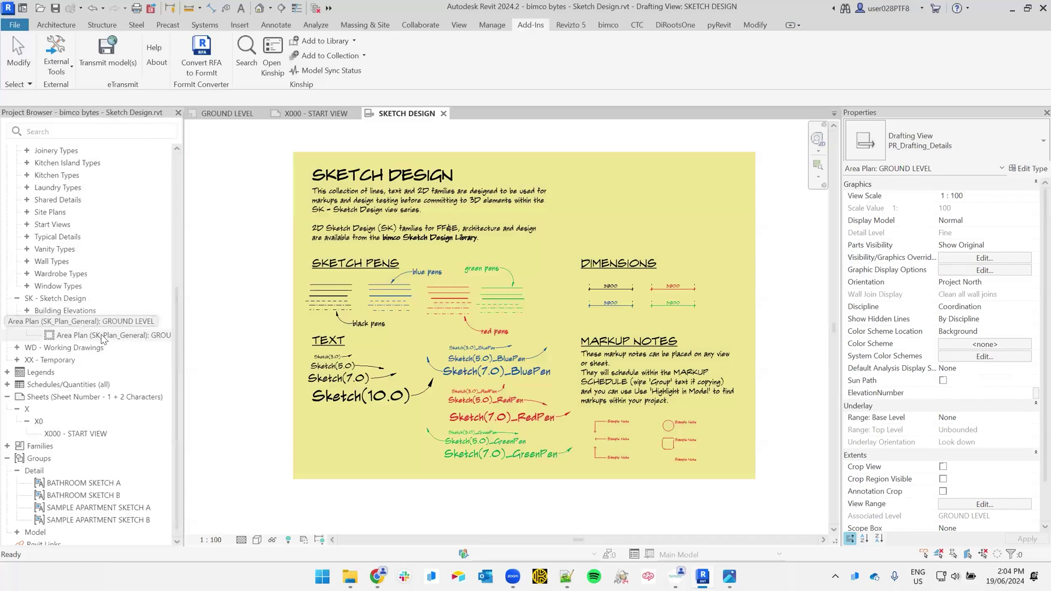
scroll(530, 330, down, 5)
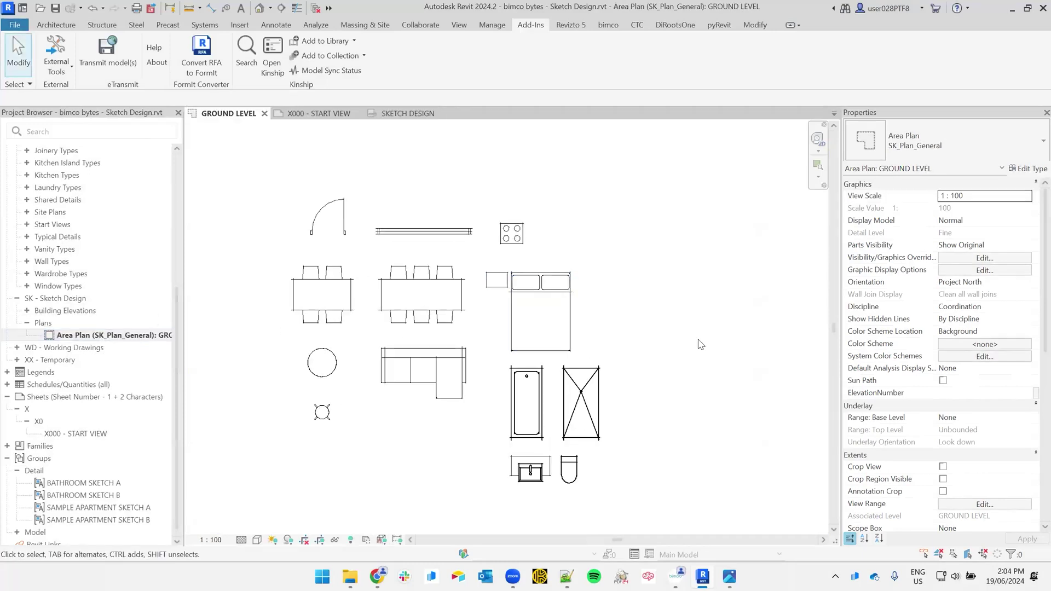
middle_drag(764, 344, 378, 353)
scroll(654, 383, up, 5)
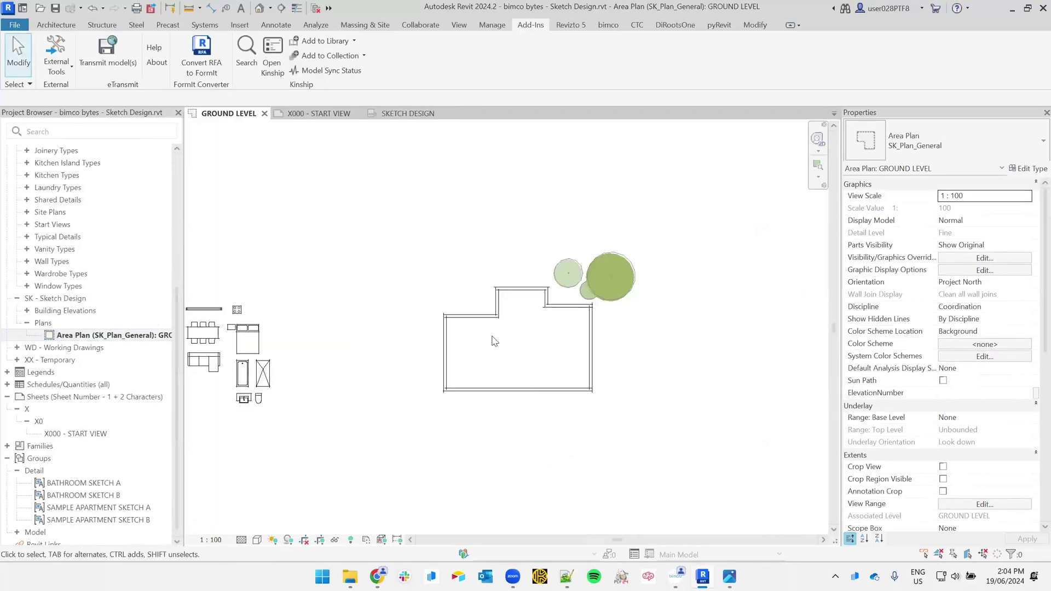
middle_drag(646, 400, 719, 425)
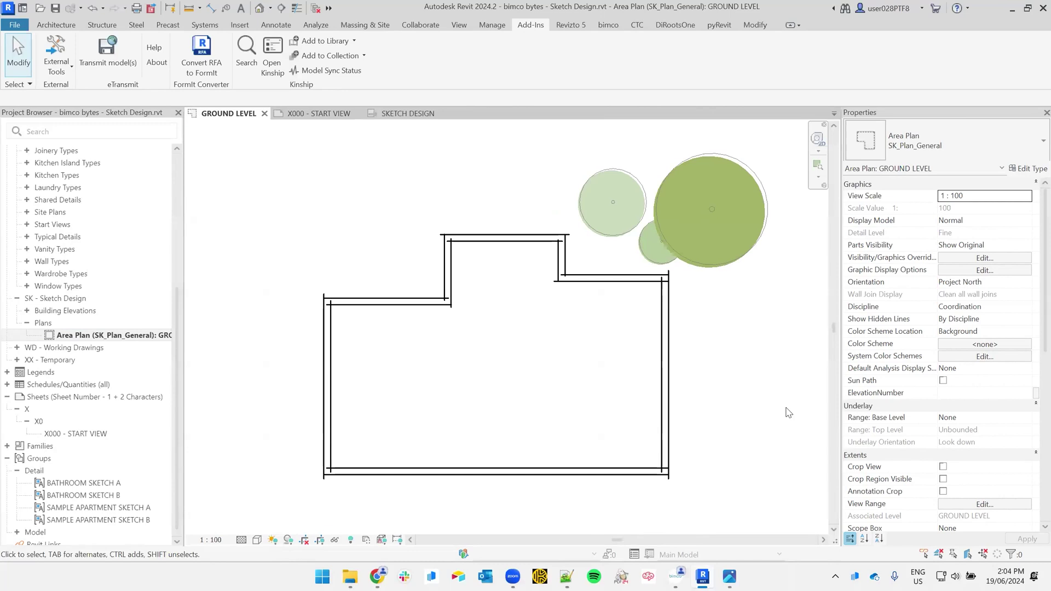
Step: Review the model category visibility and filters of the SK_Plan_General view template without changing them
scroll(937, 410, down, 6)
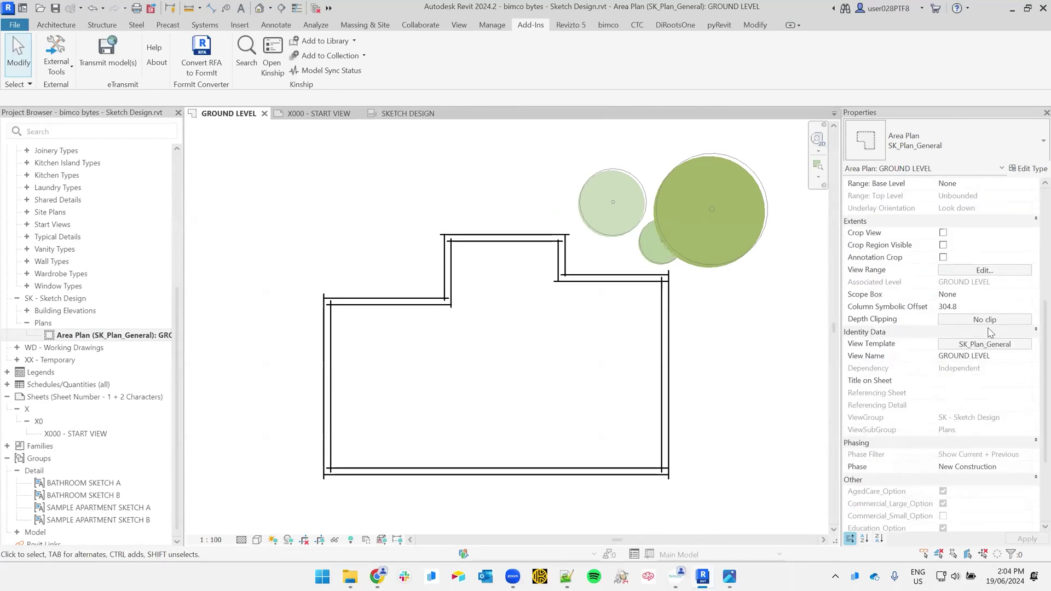
click(973, 345)
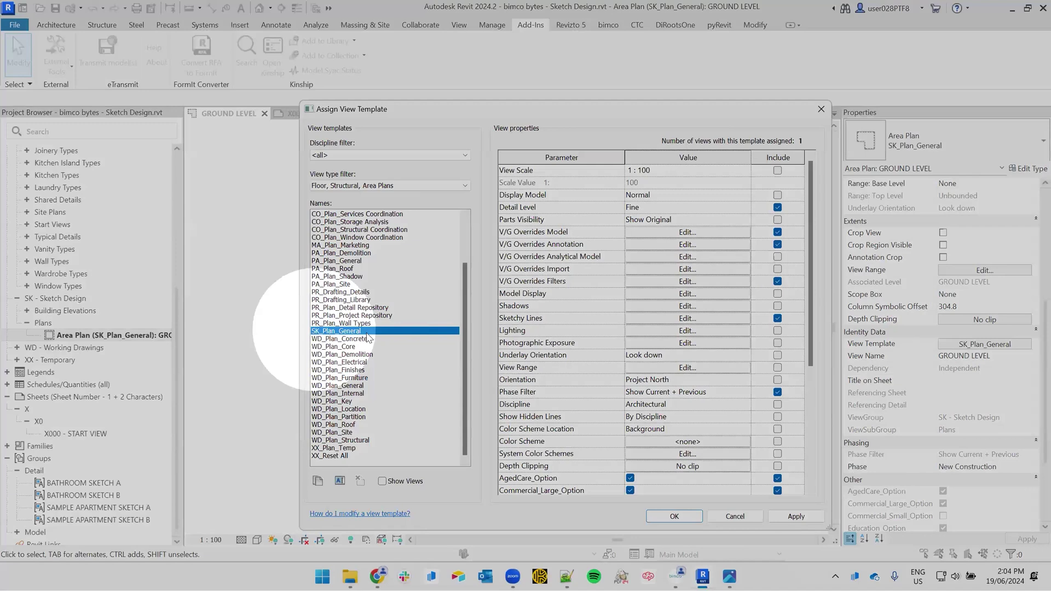
click(698, 235)
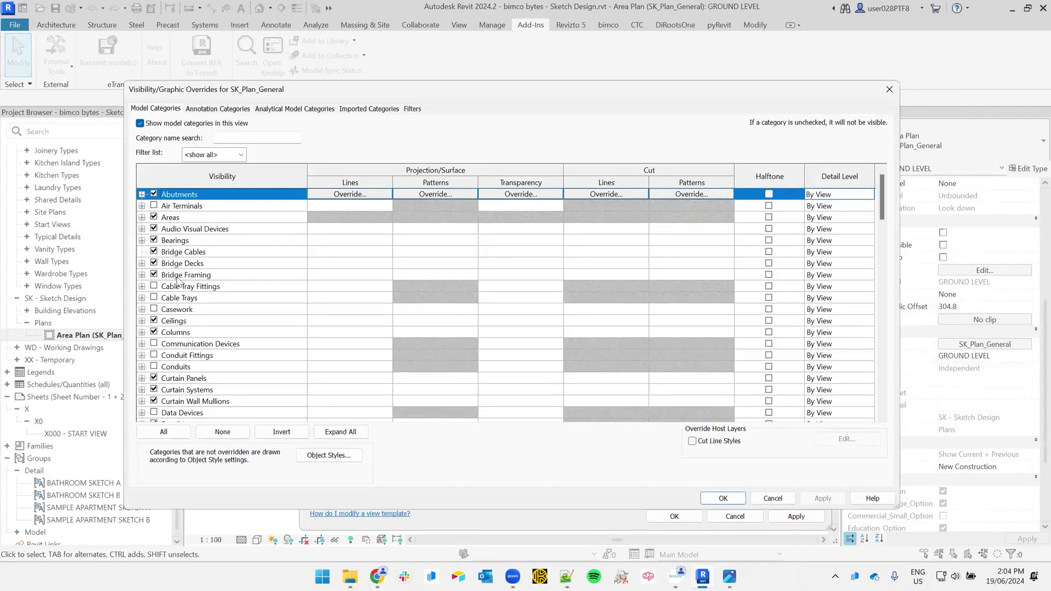
drag(881, 190, 881, 202)
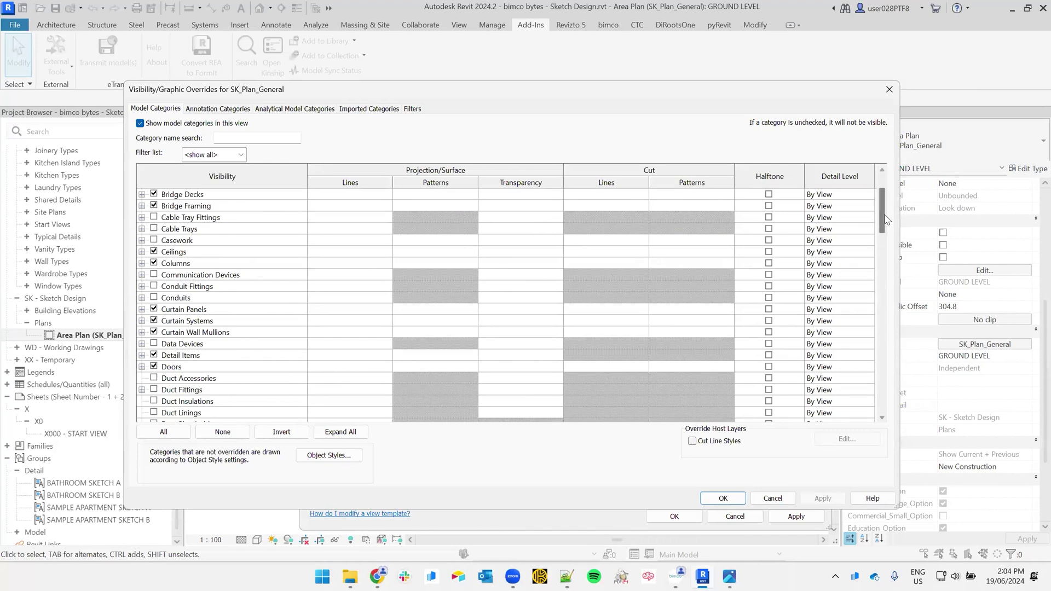
drag(887, 219, 882, 419)
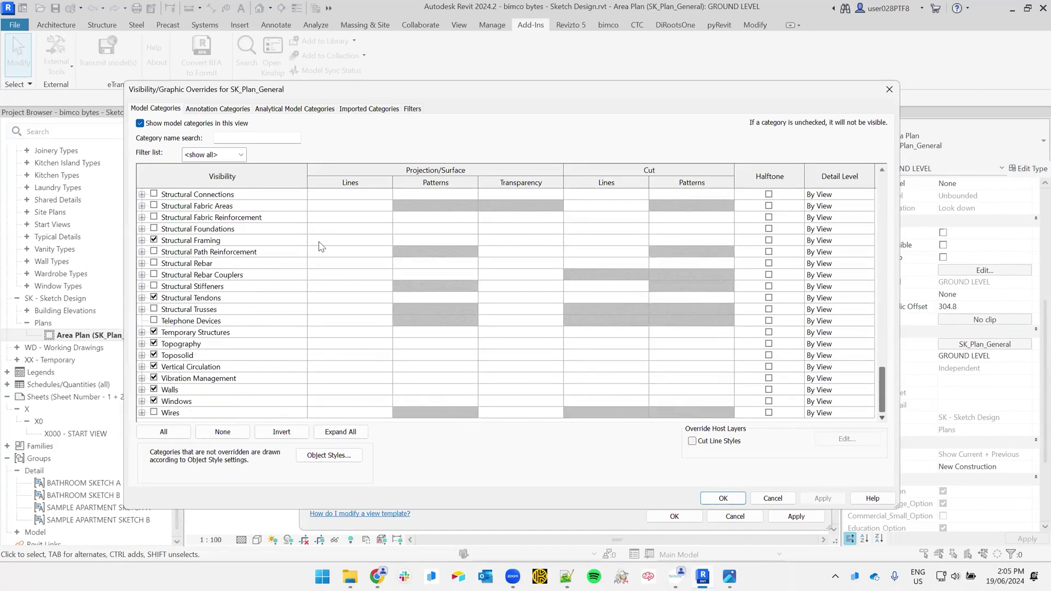
click(412, 109)
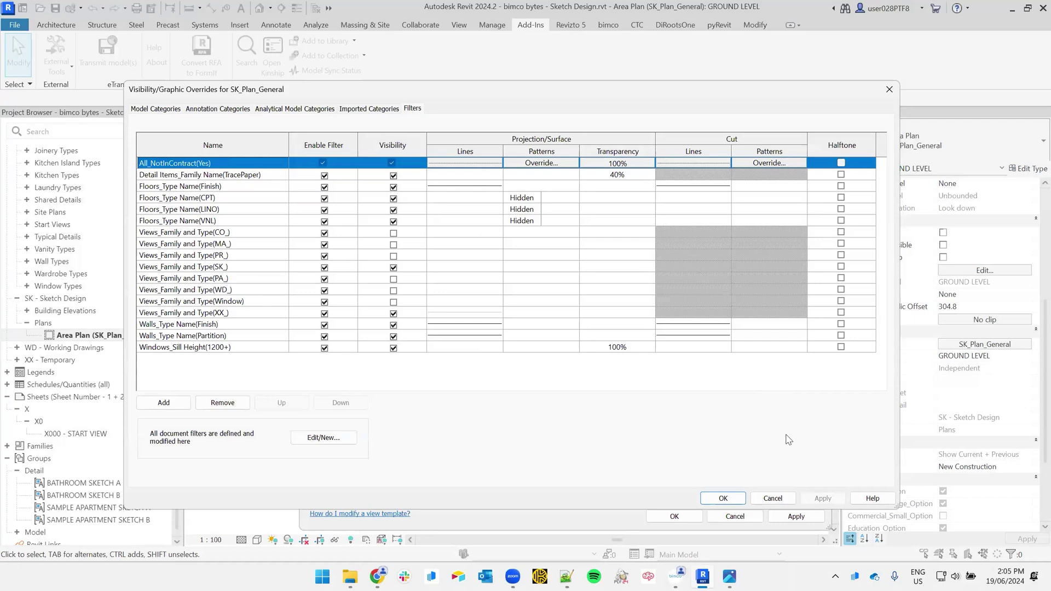
click(773, 498)
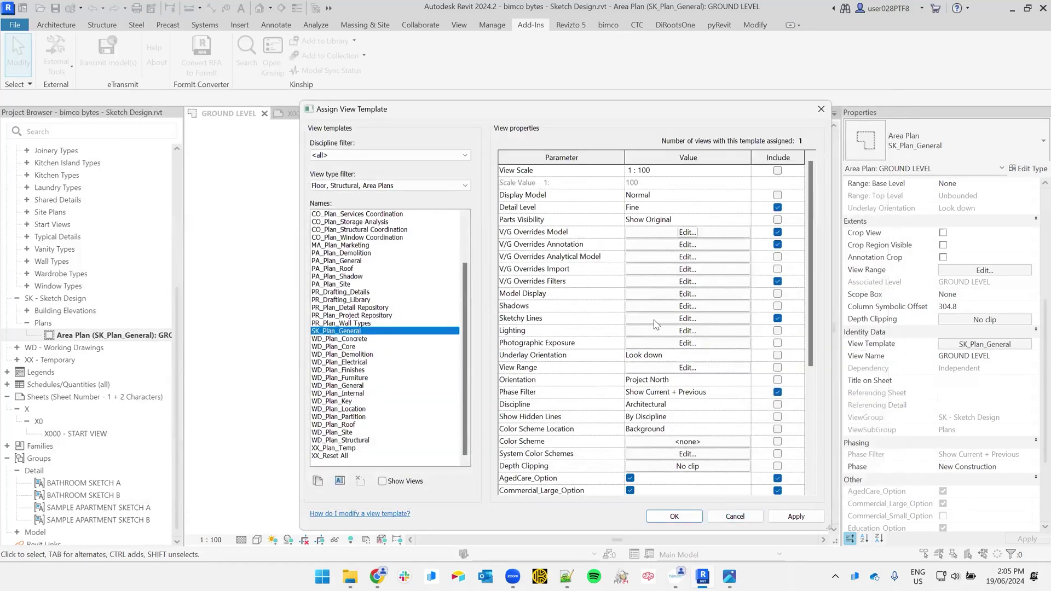
Step: Check the view template's Sketchy Lines settings and leave the template unchanged
click(657, 318)
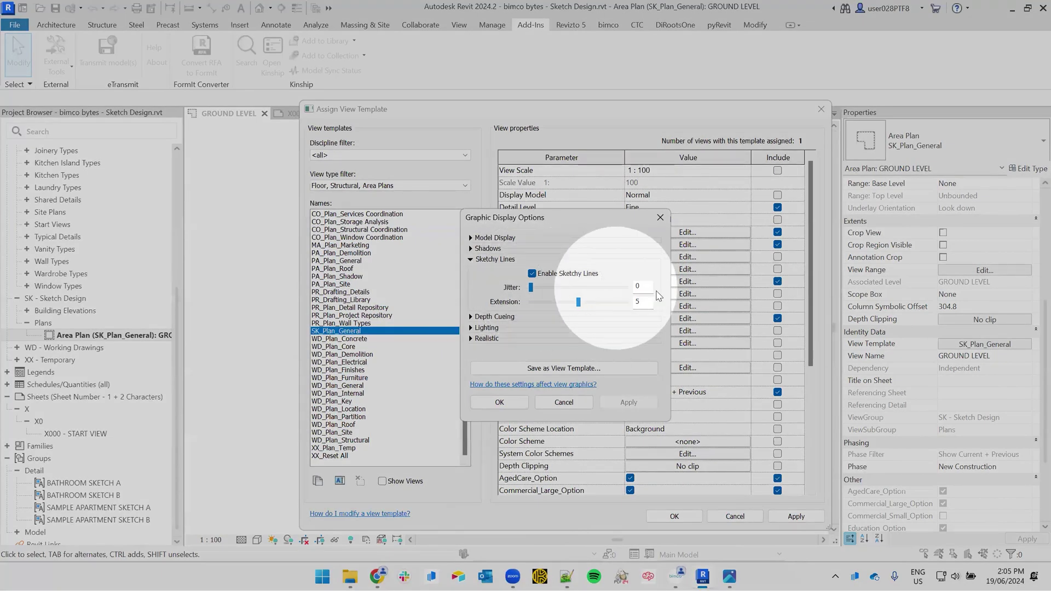
click(556, 406)
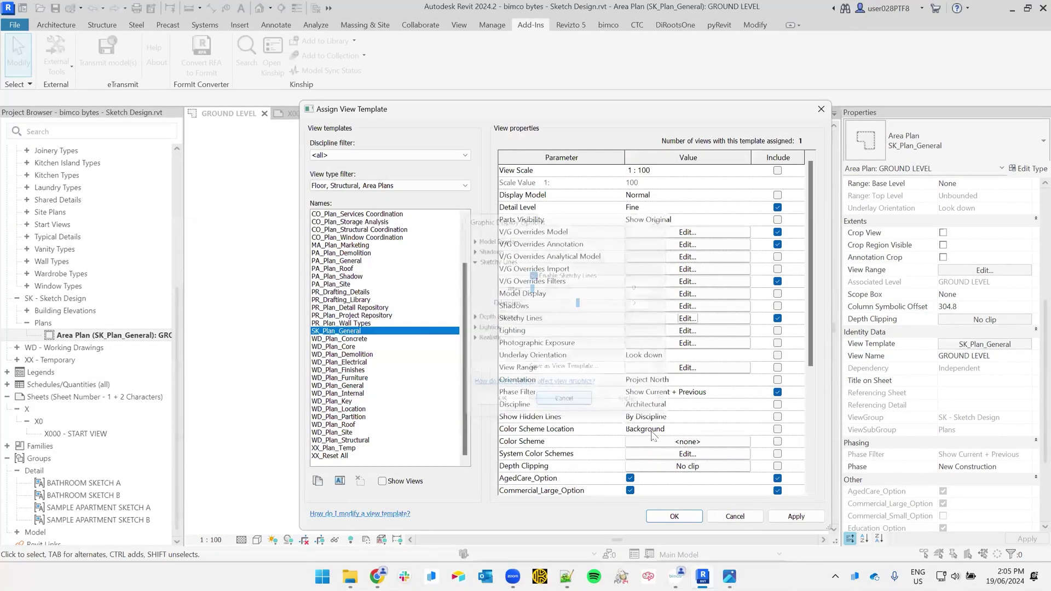
click(734, 516)
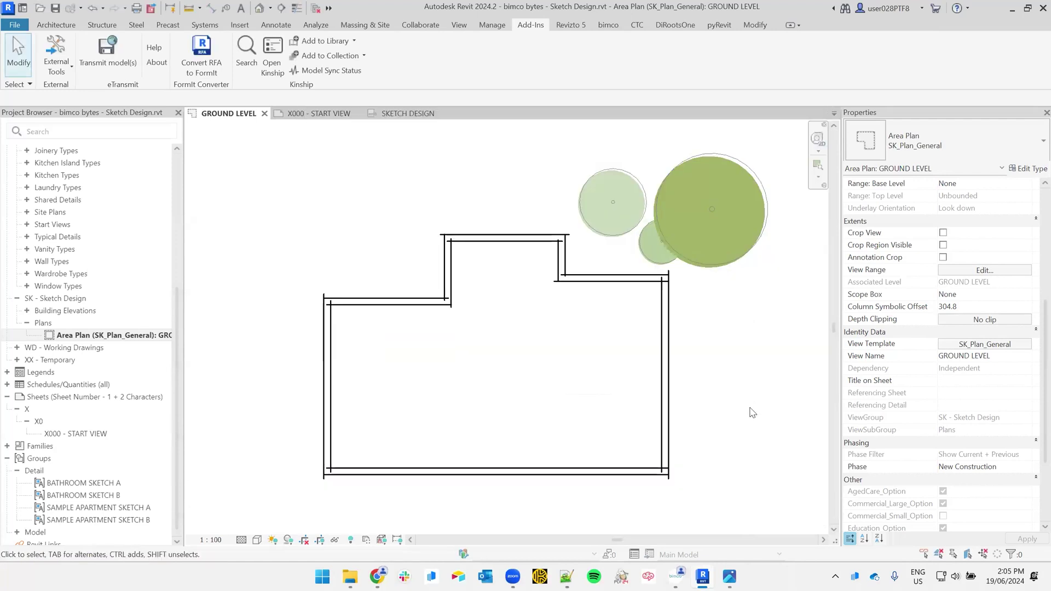
Step: Inspect the exterior walls of the building outline one by one, ending with nothing selected
click(665, 377)
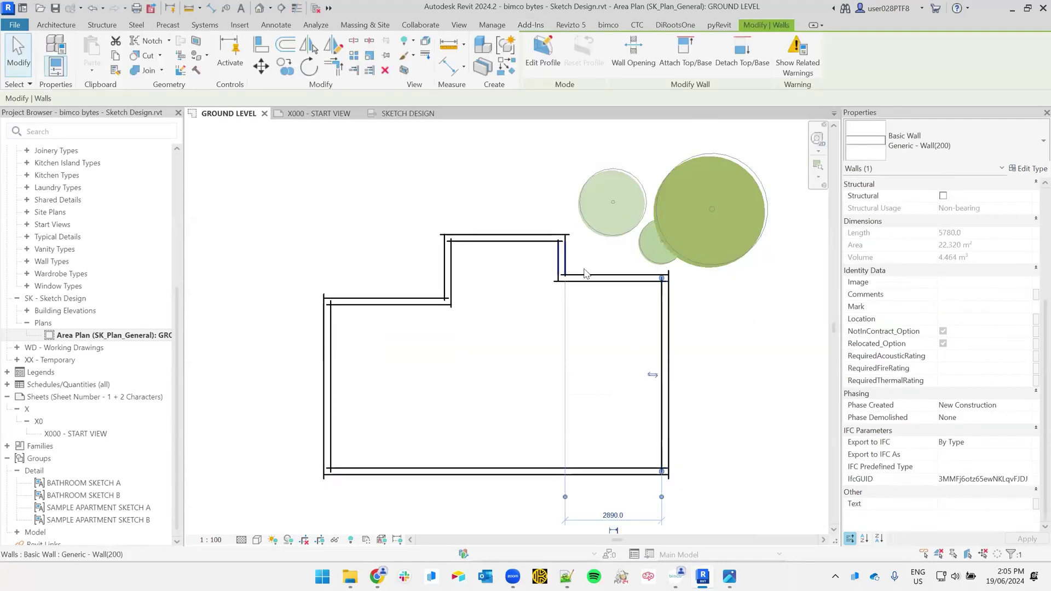
click(595, 280)
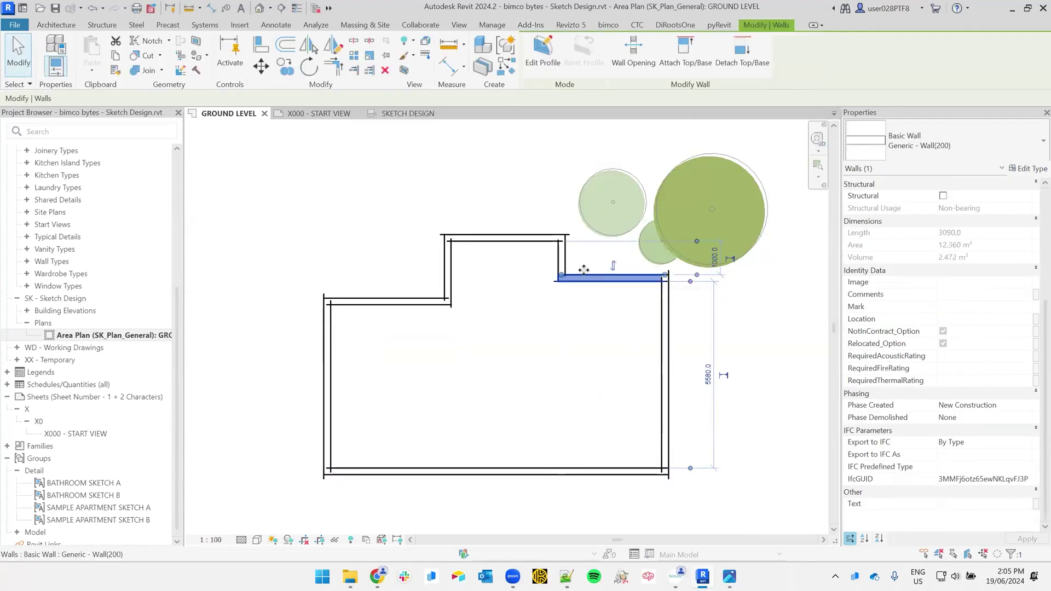
click(563, 251)
click(496, 235)
click(451, 264)
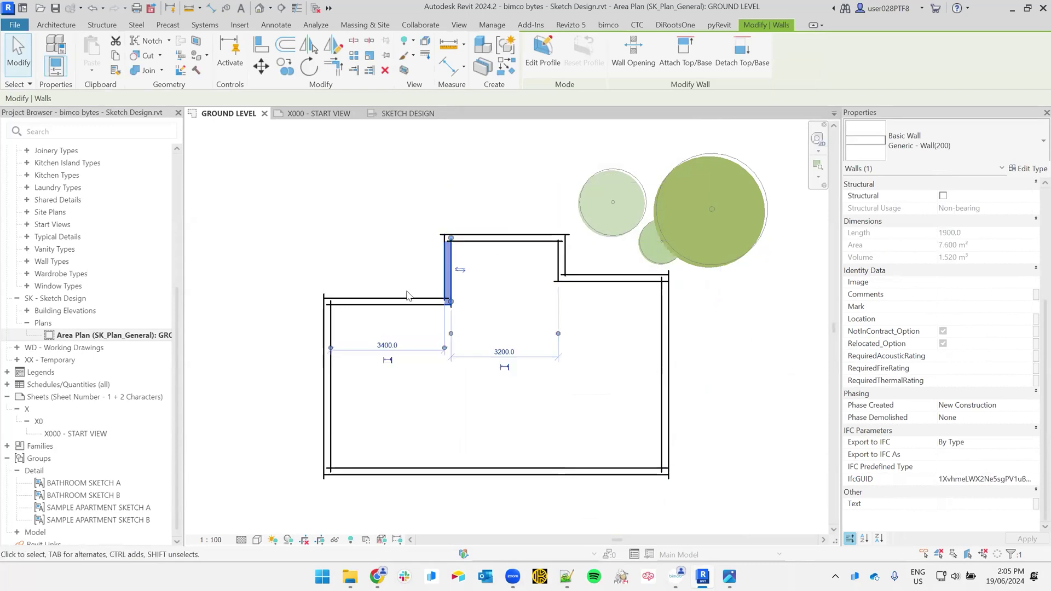
click(402, 301)
click(327, 362)
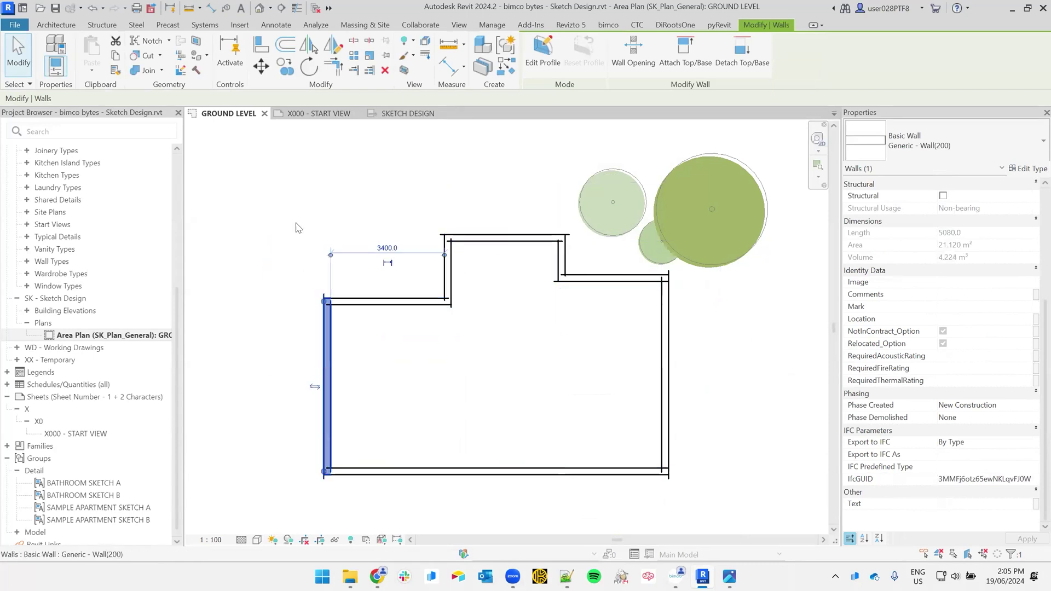
click(297, 216)
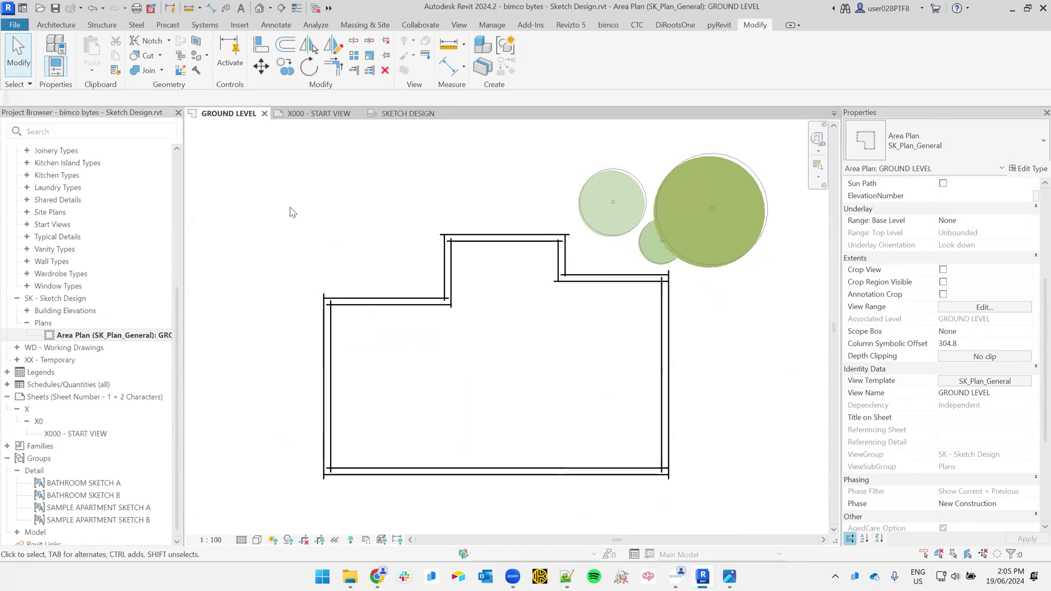
Step: Switch to Kinship in Chrome, open the bimco Sketch Design Library collection and look through its 2D sketch families
mouse_move(380, 573)
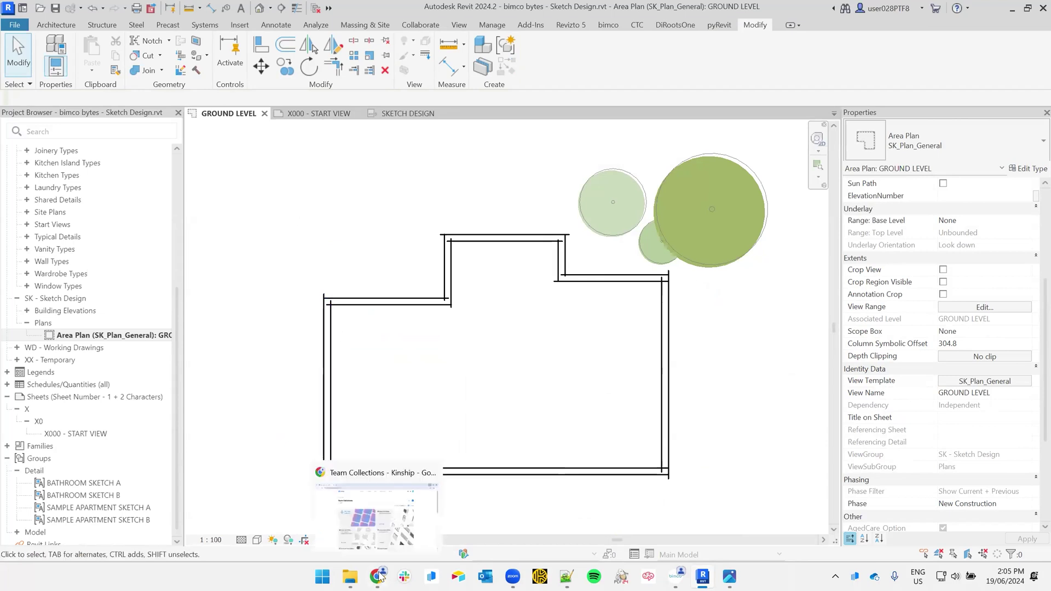
click(380, 574)
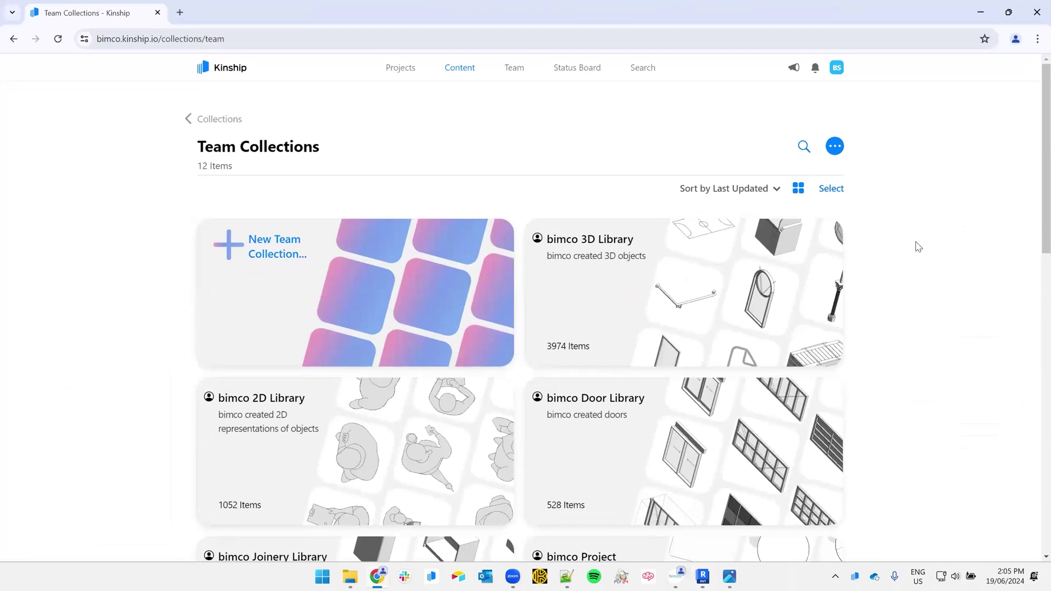
scroll(918, 247, down, 8)
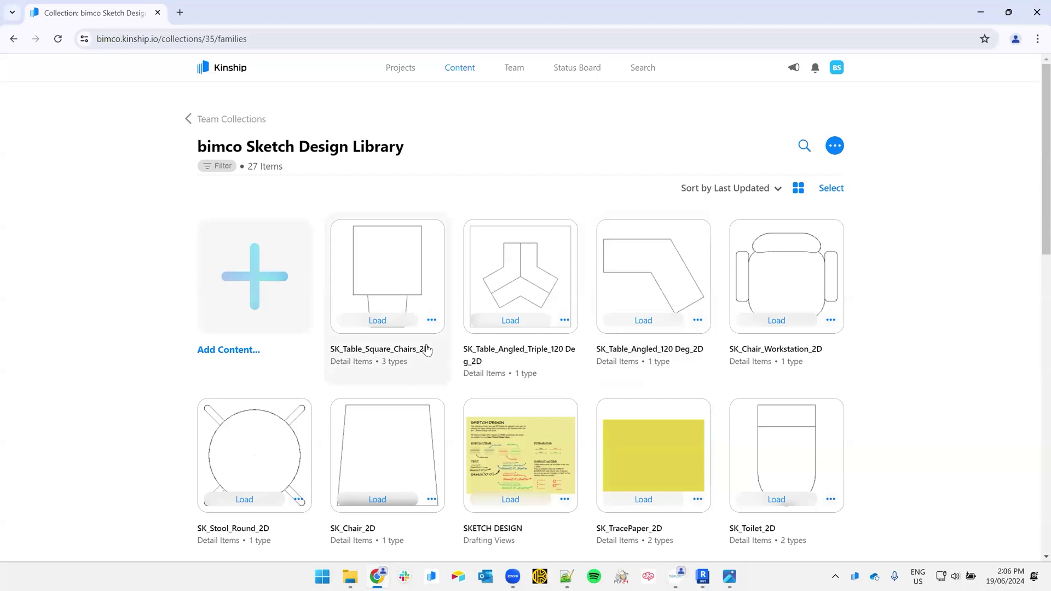
scroll(605, 345, down, 2)
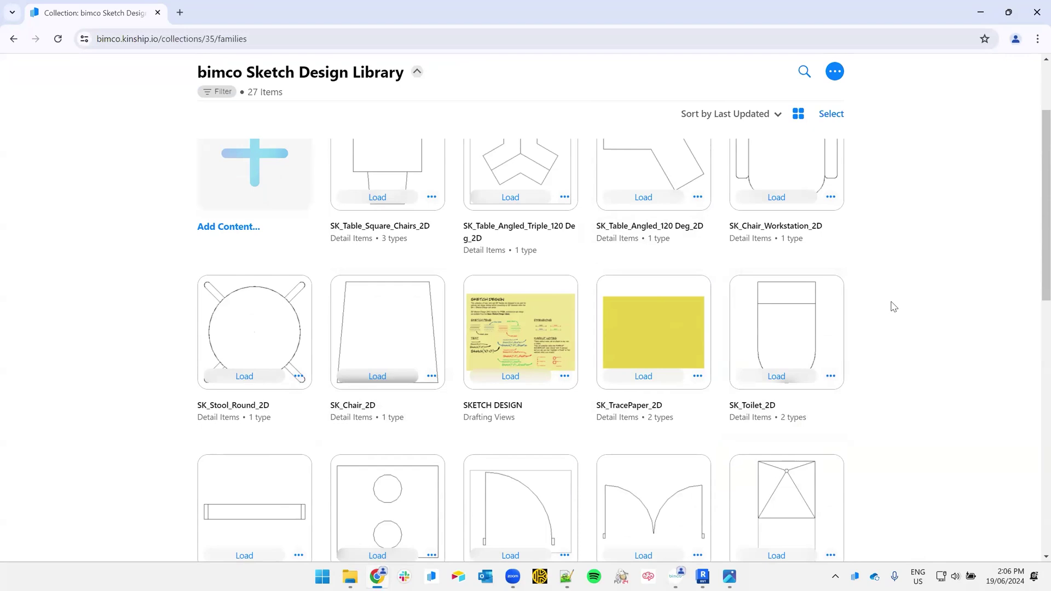
scroll(900, 312, down, 4)
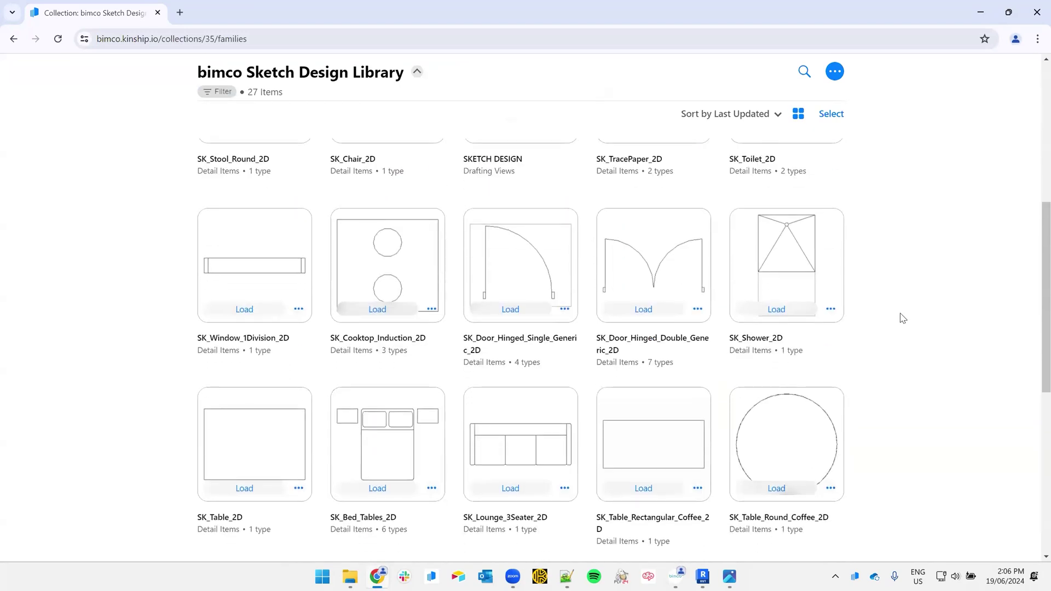
Step: Look through the remaining 2D families in the bimco Sketch Design Library and return to Revit
scroll(902, 319, down, 3)
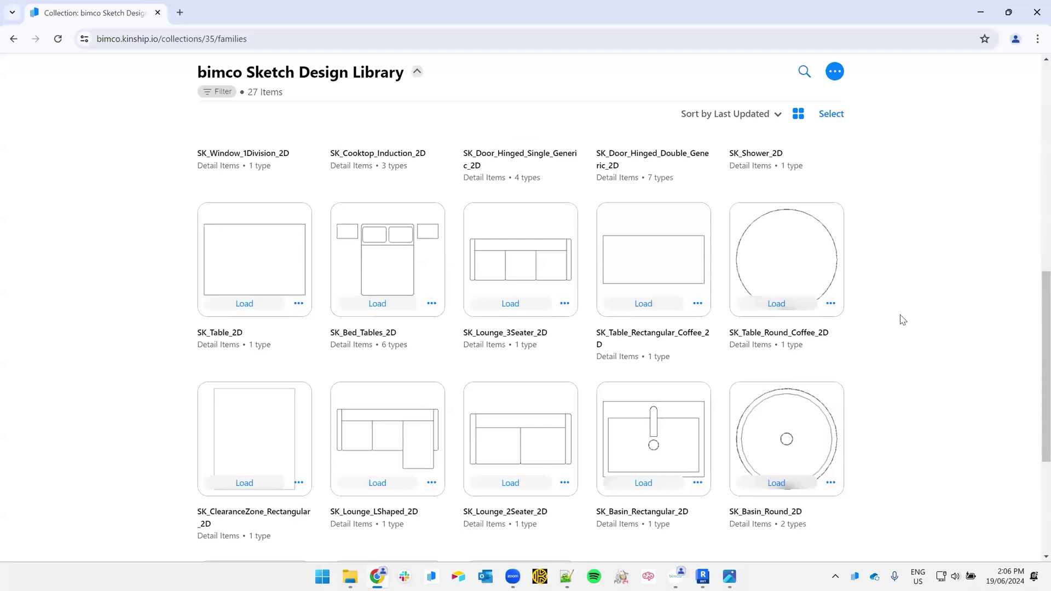
scroll(903, 319, down, 3)
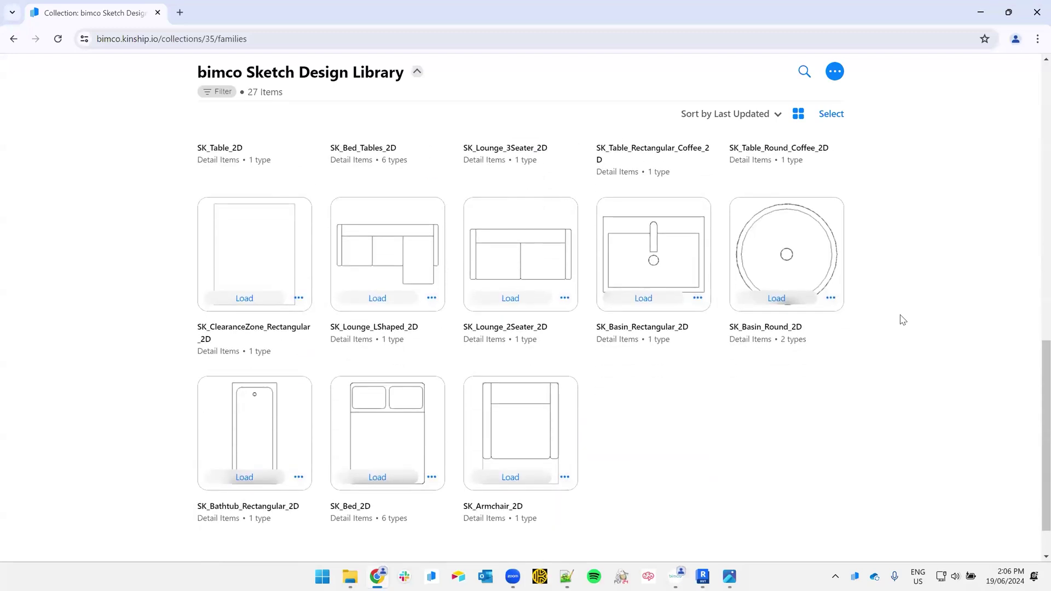
scroll(902, 320, up, 6)
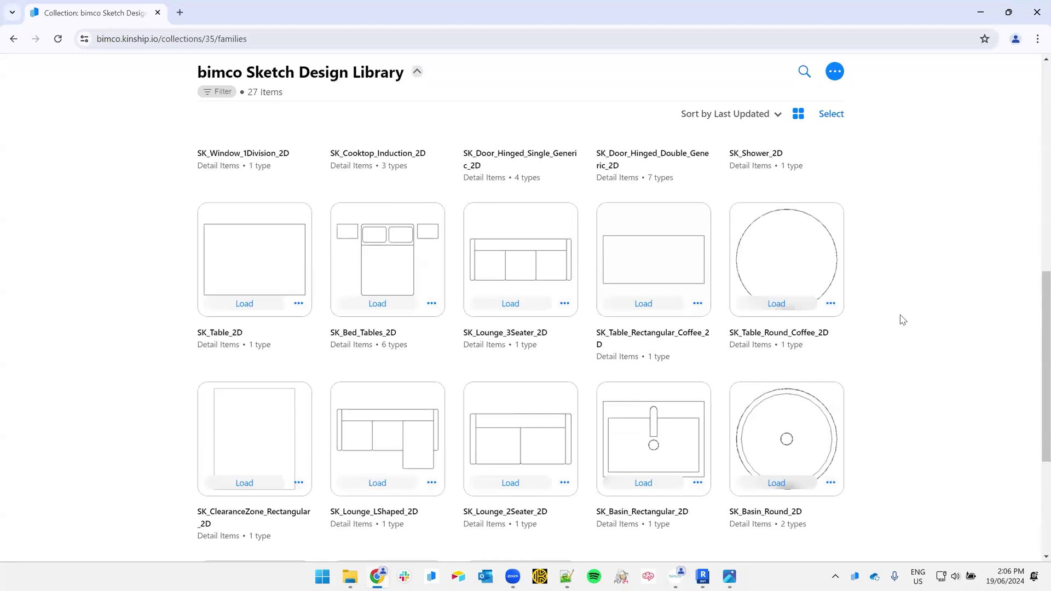
scroll(903, 319, up, 3)
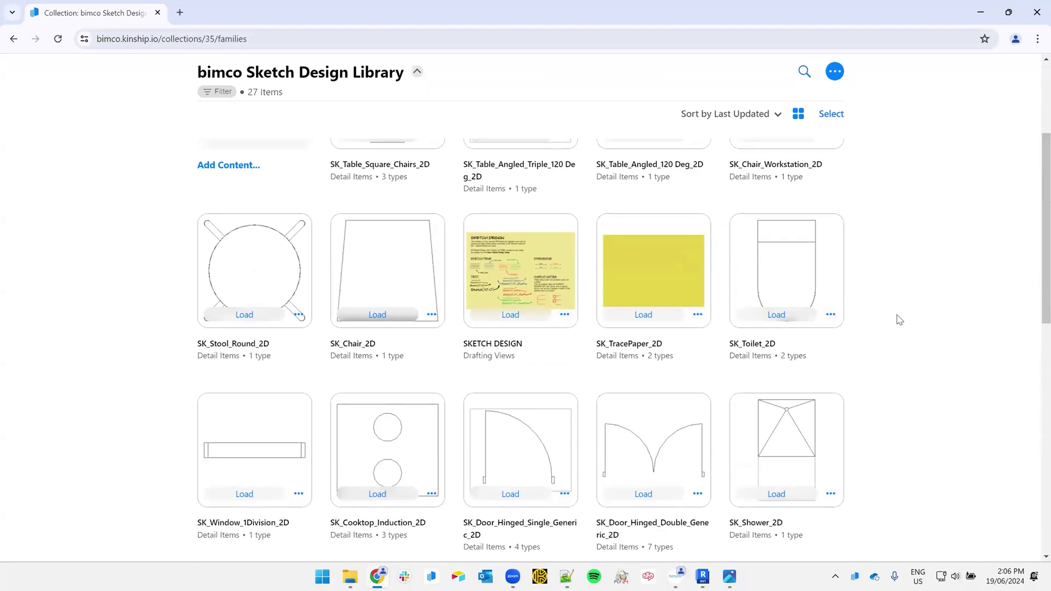
scroll(898, 323, up, 1)
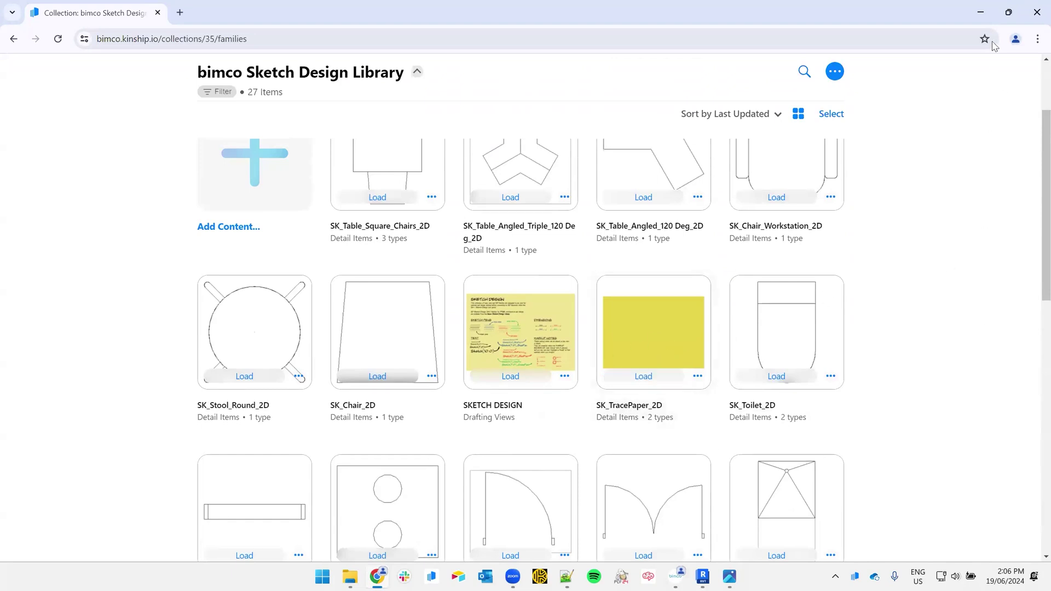
click(980, 12)
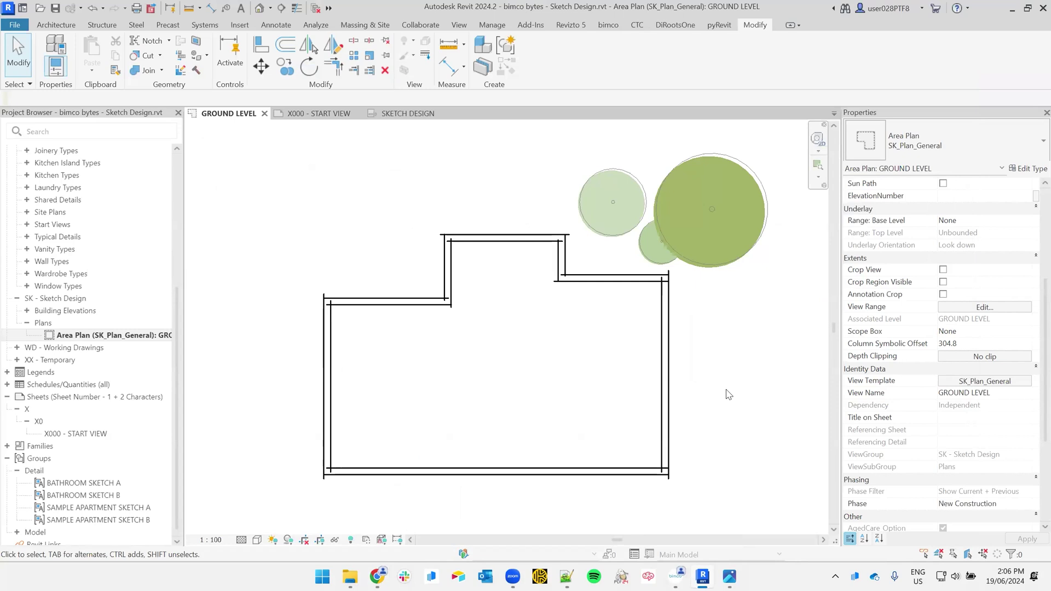
Step: Examine the yellow Sketch Design sample board with its pens, text, dimensions and markup notes, leaving nothing selected
scroll(728, 394, down, 5)
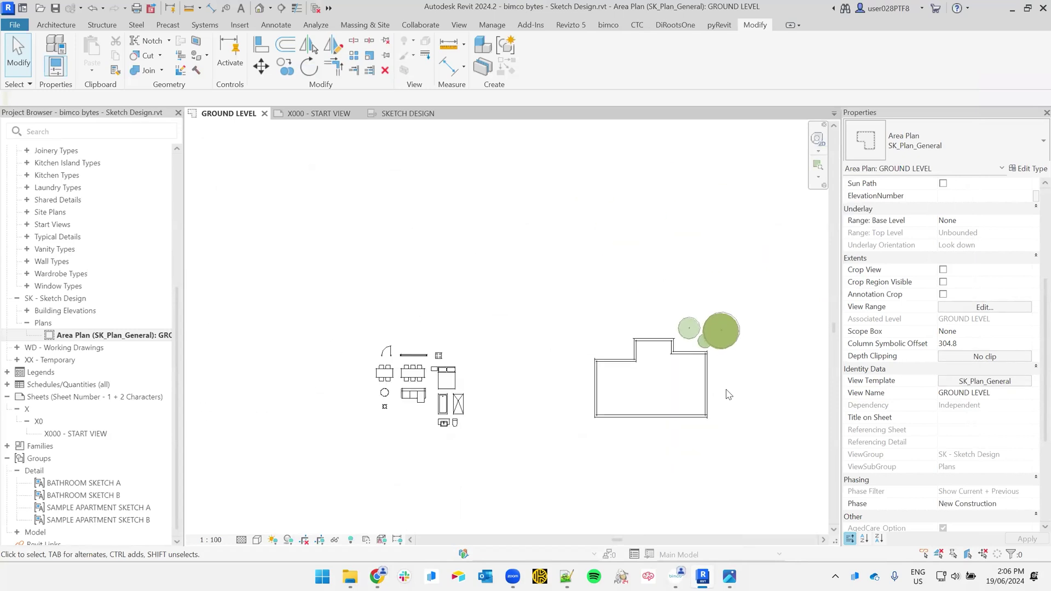
middle_drag(738, 395, 841, 455)
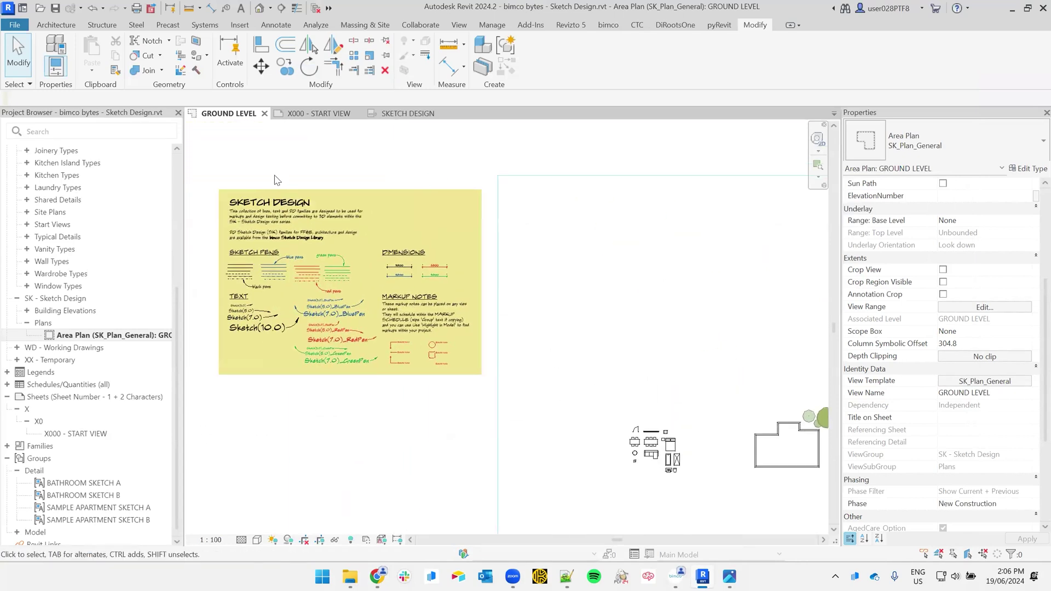
scroll(241, 231, up, 3)
scroll(246, 207, up, 4)
scroll(246, 206, down, 5)
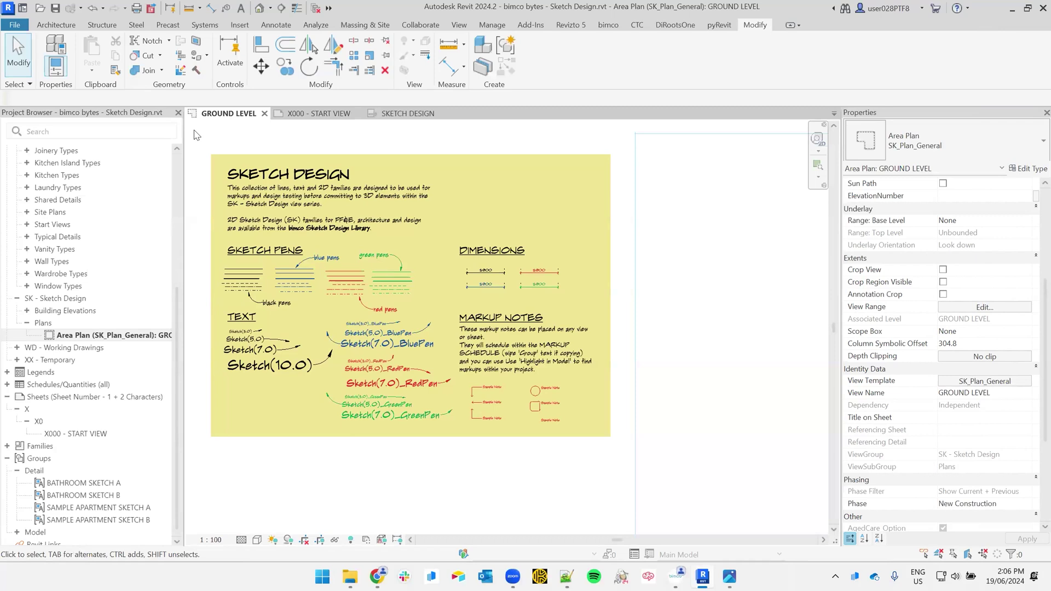
mouse_move(194, 130)
mouse_down()
mouse_move(359, 326)
mouse_move(676, 472)
mouse_move(377, 426)
mouse_move(365, 186)
mouse_up()
click(422, 141)
Step: Inspect the sample 2D furniture and fixture families beside the building outline, checking the L-shaped lounge, then clear the selection
middle_drag(618, 318, 337, 114)
scroll(587, 325, up, 1)
scroll(588, 329, up, 6)
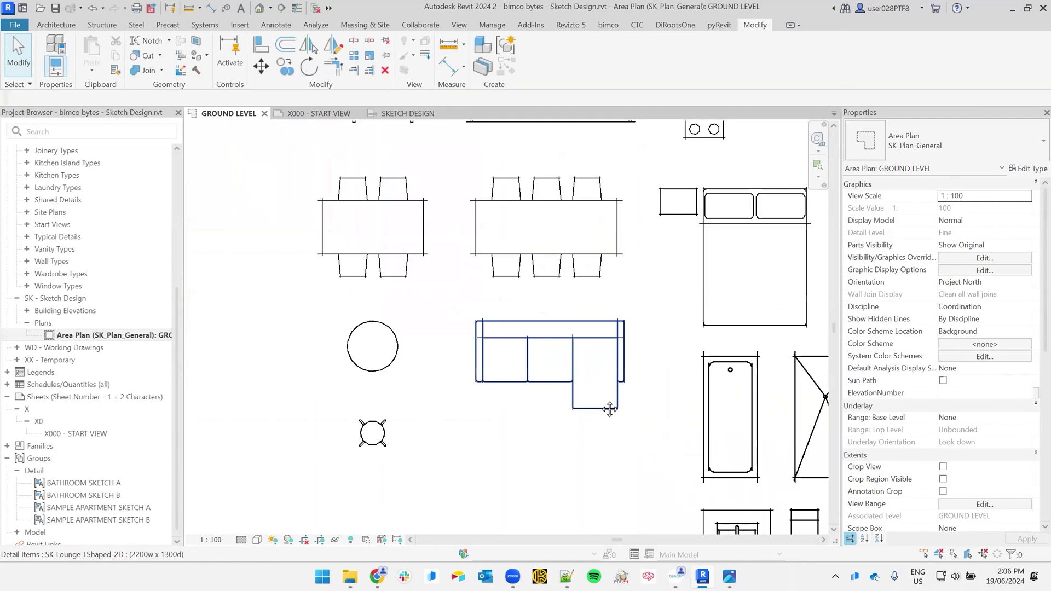
click(578, 409)
middle_drag(583, 404, 526, 395)
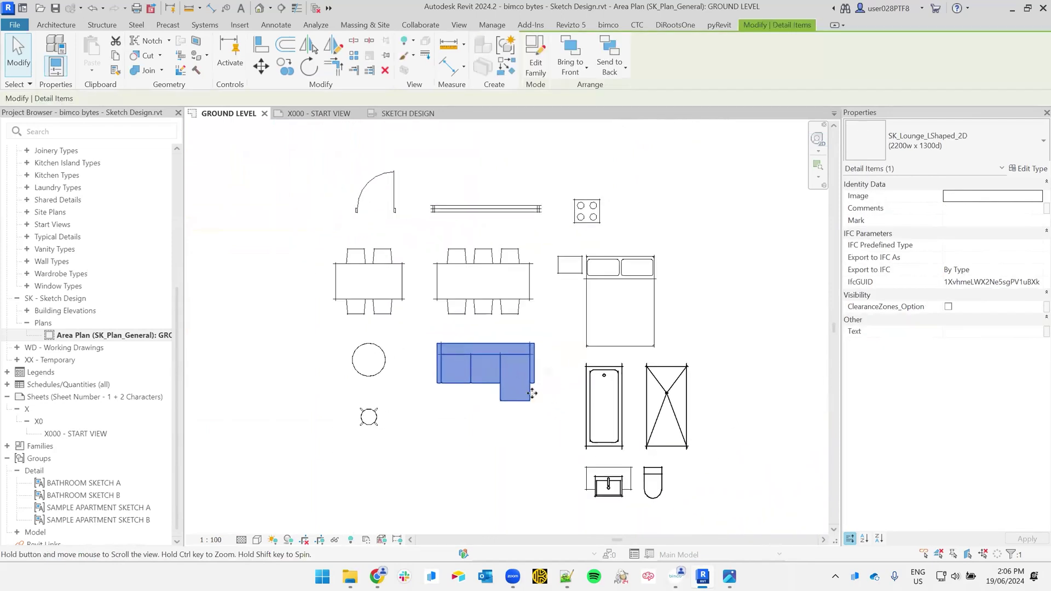
scroll(755, 421, down, 3)
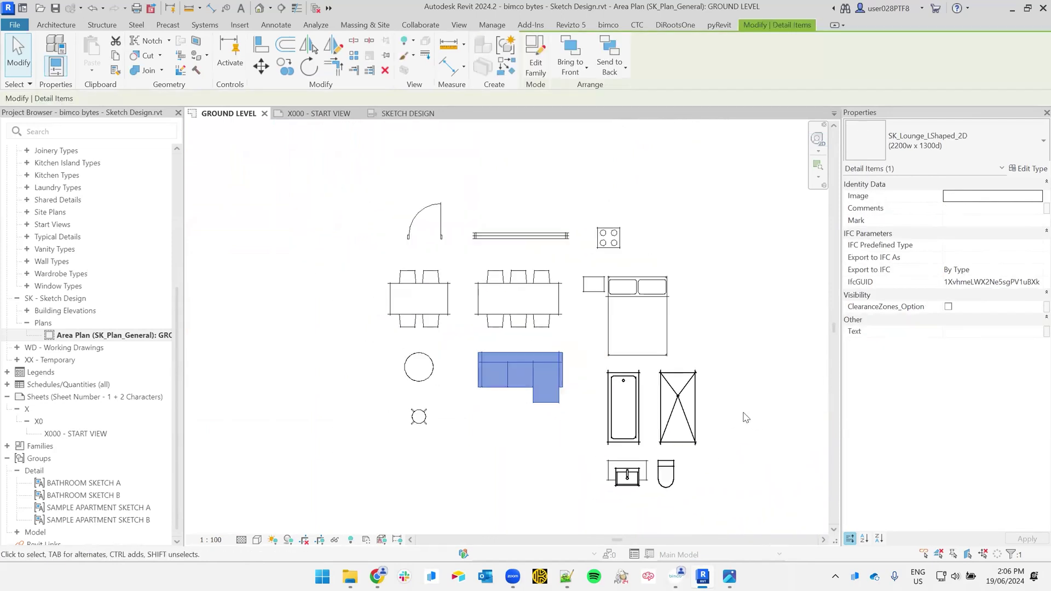
middle_drag(753, 415, 205, 336)
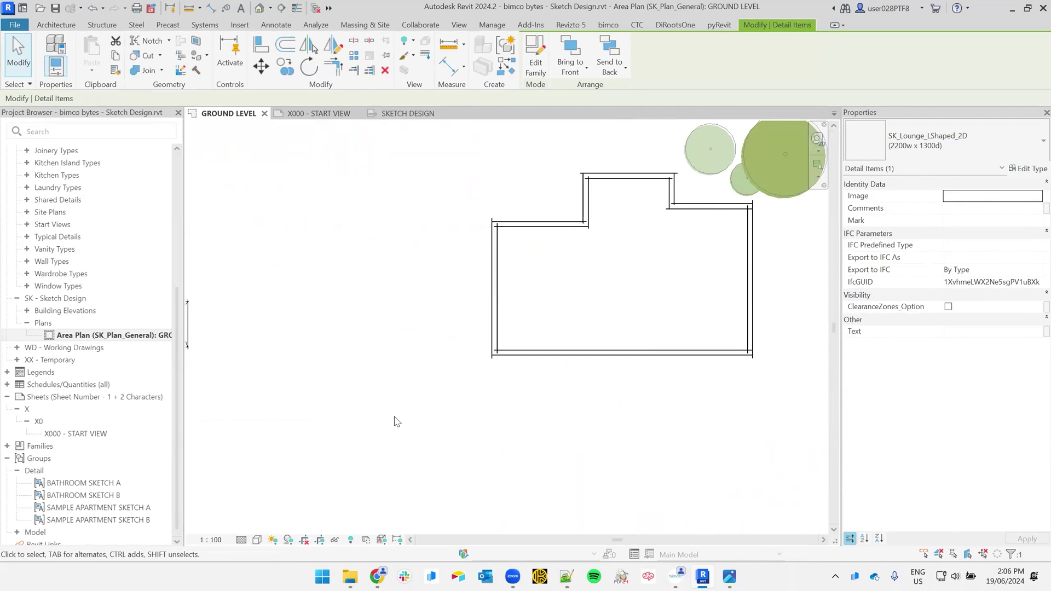
click(651, 391)
Step: Search Kinship for "trace" and place one SK_TracePaper_2D component of type Yellow Trace over the building outline
middle_drag(654, 386, 557, 468)
scroll(557, 464, up, 1)
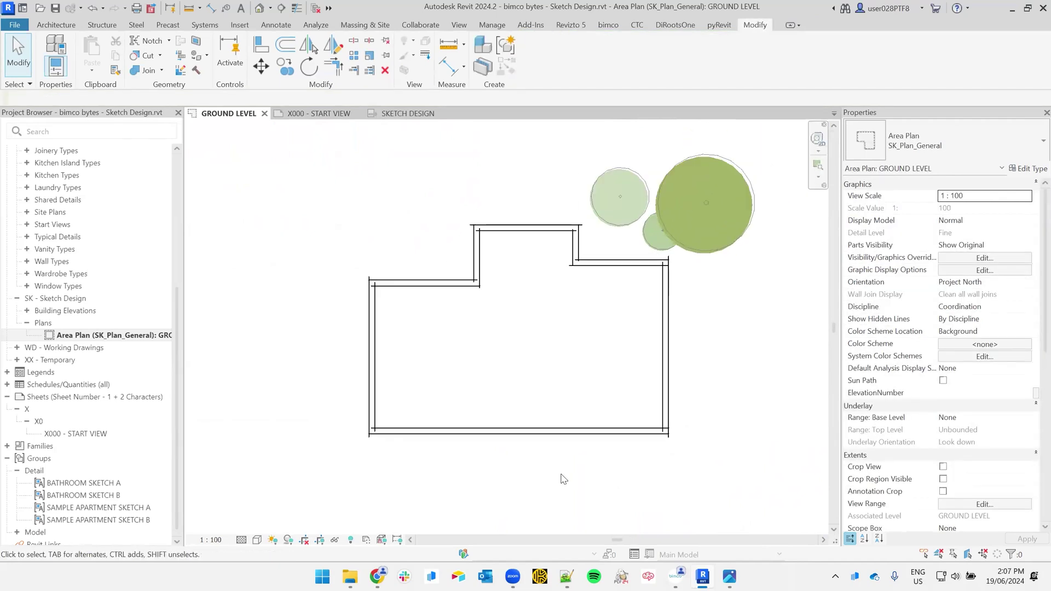
key(k)
key(k)
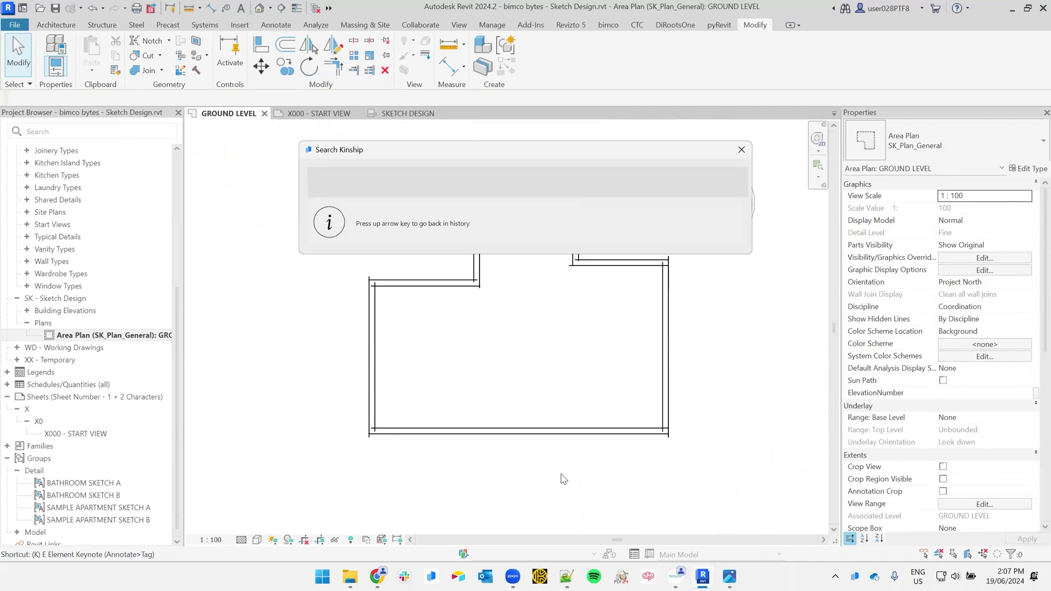
text(trace)
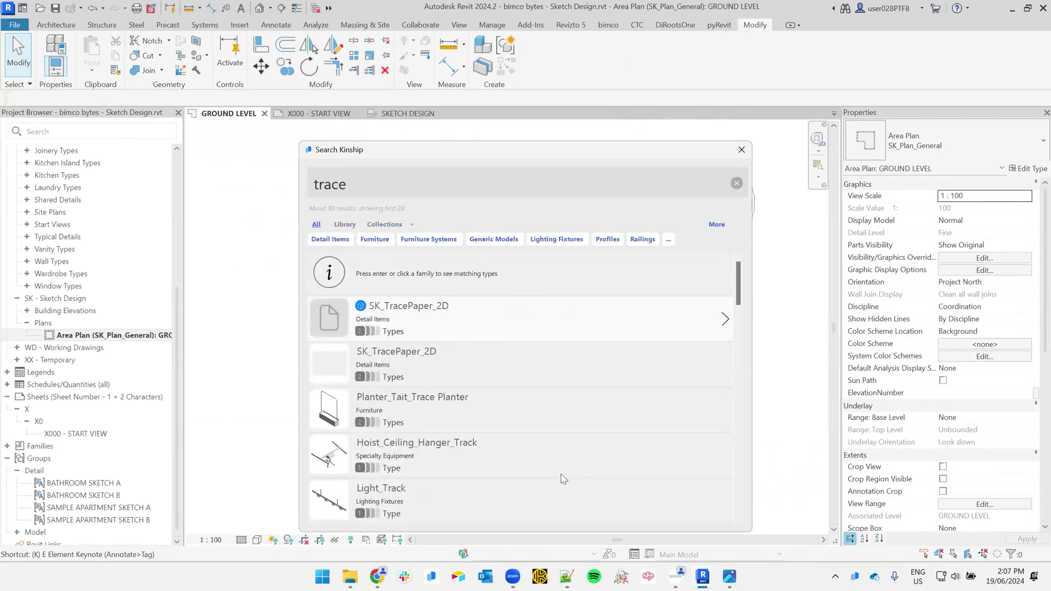
click(329, 316)
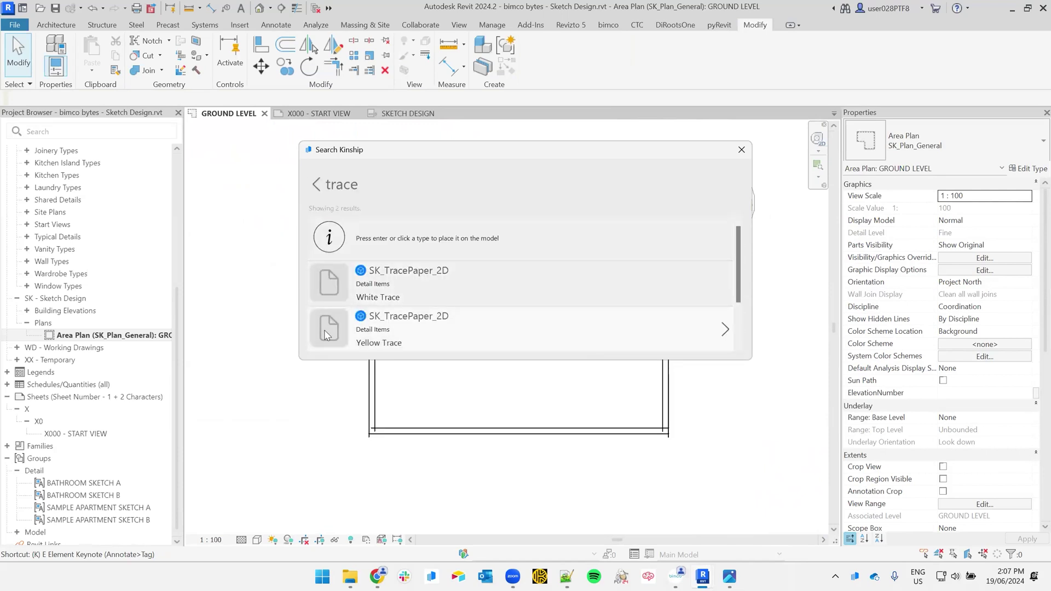
click(327, 335)
scroll(307, 249, down, 3)
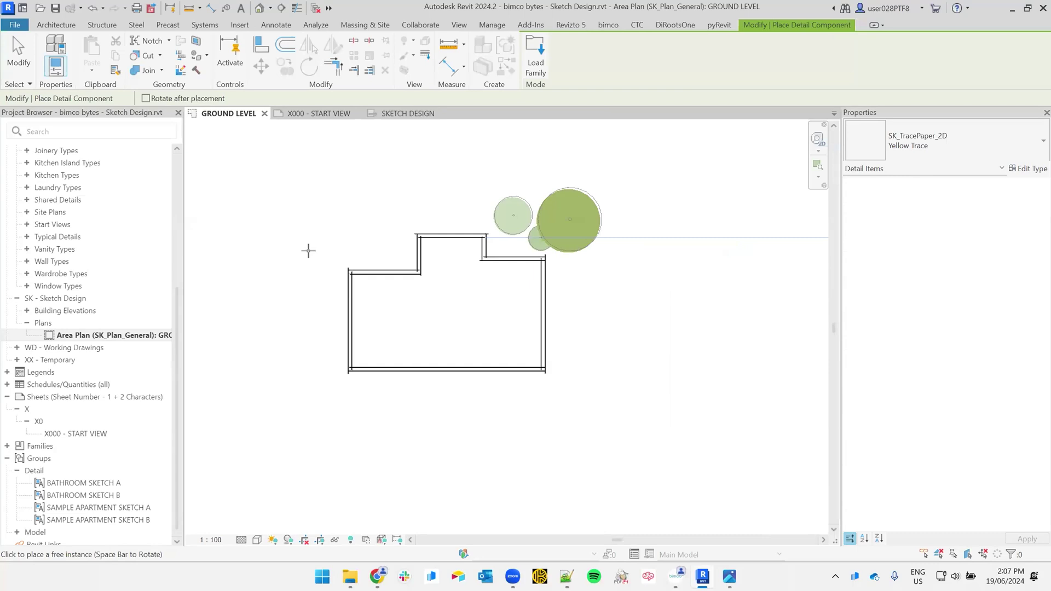
click(244, 164)
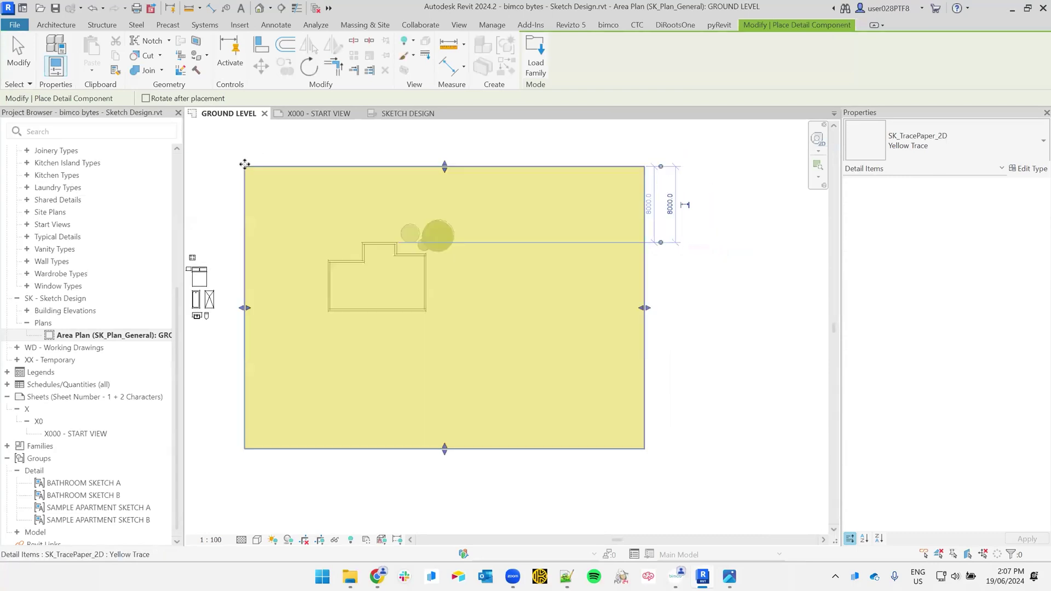
key(Escape)
Step: Resize the yellow trace paper to about 25540 mm wide by 17100 mm high around the building and trees
click(646, 306)
mouse_move(646, 307)
mouse_down()
mouse_move(517, 308)
mouse_move(488, 319)
mouse_up()
drag(366, 450, 387, 329)
scroll(377, 246, up, 3)
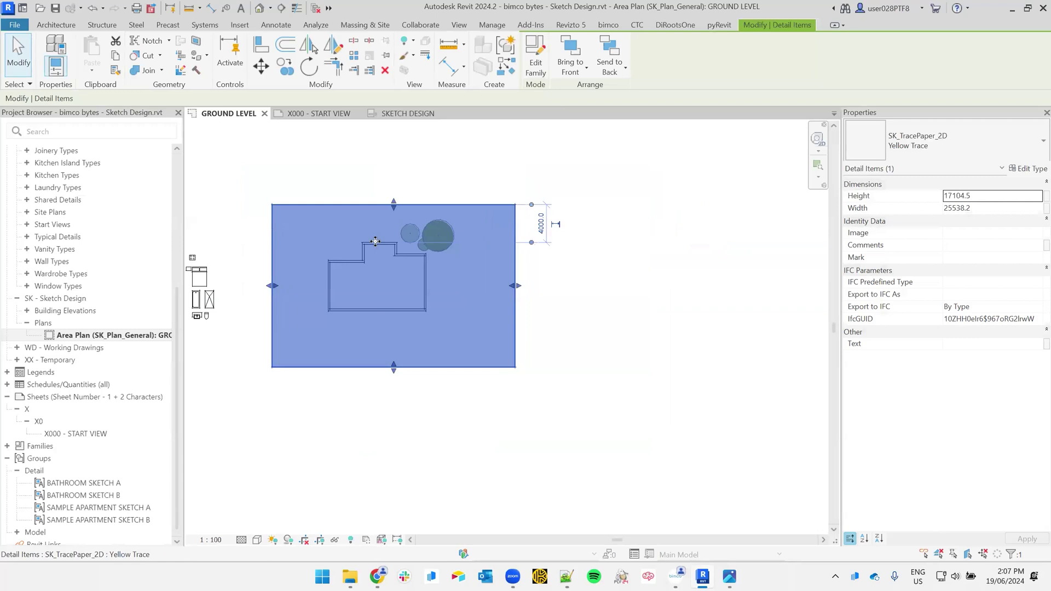
Step: Rotate the yellow trace paper slightly counterclockwise and shift it so it still covers the building and trees
key(r)
key(o)
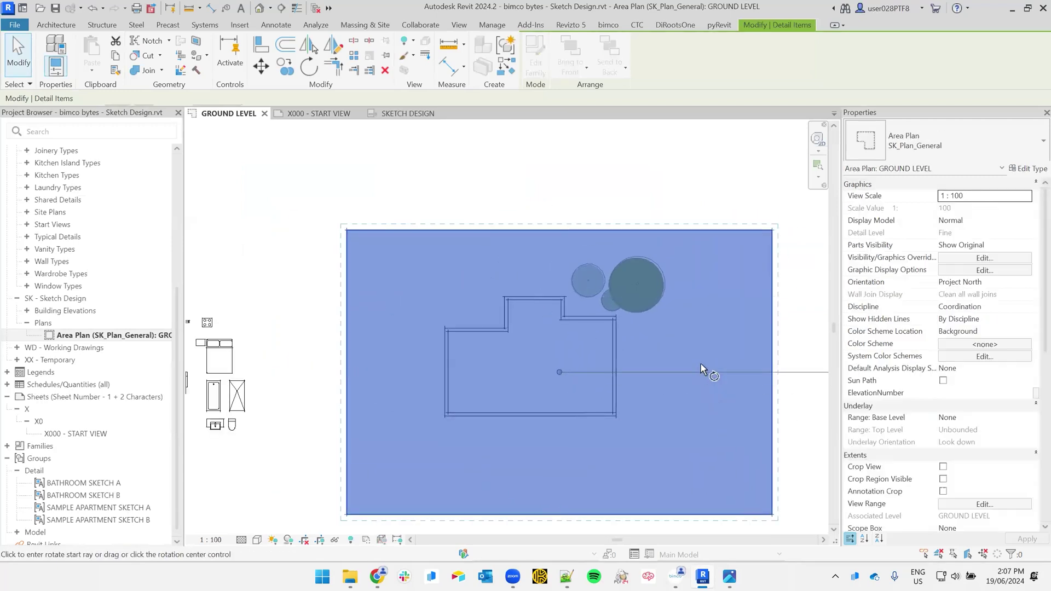
click(701, 366)
click(714, 362)
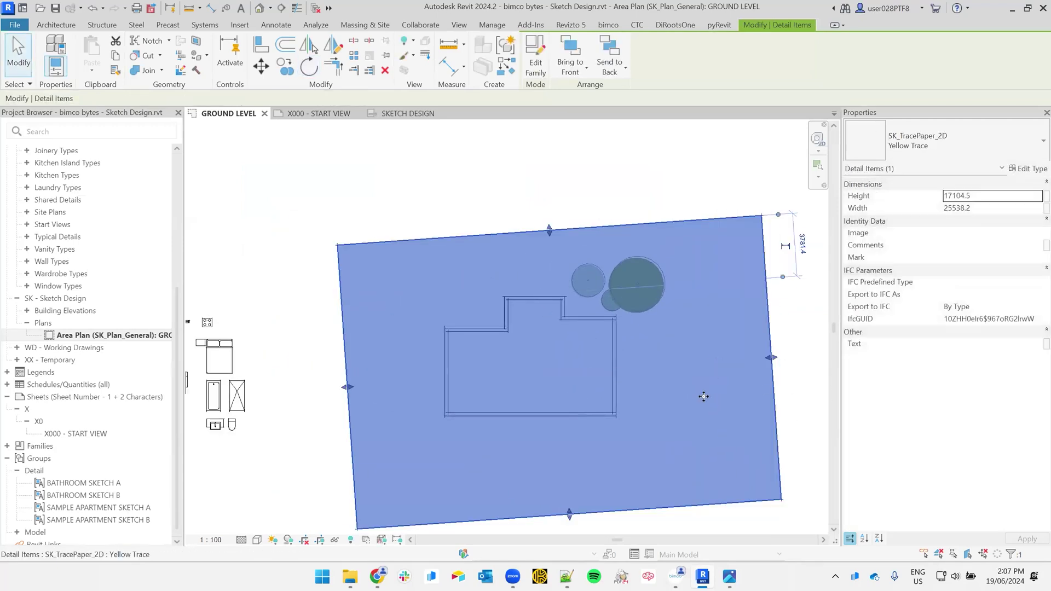
key(Escape)
click(589, 232)
drag(588, 232, 564, 218)
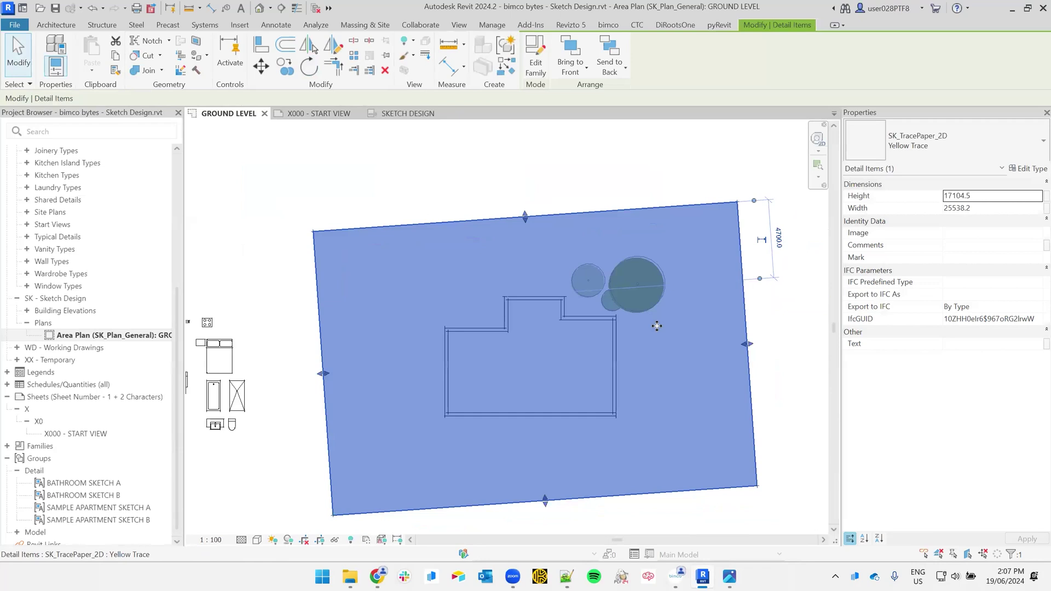
key(Escape)
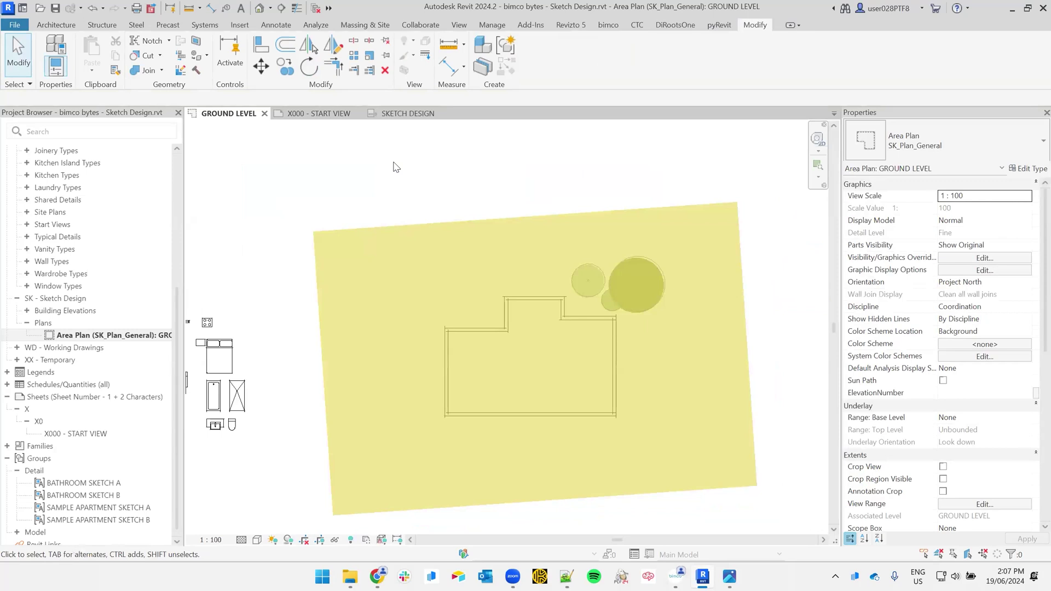
Step: Inspect the blue pen lines in the Sketch Pens samples, selecting the Solid_BluePen(5) line
middle_drag(411, 176, 454, 189)
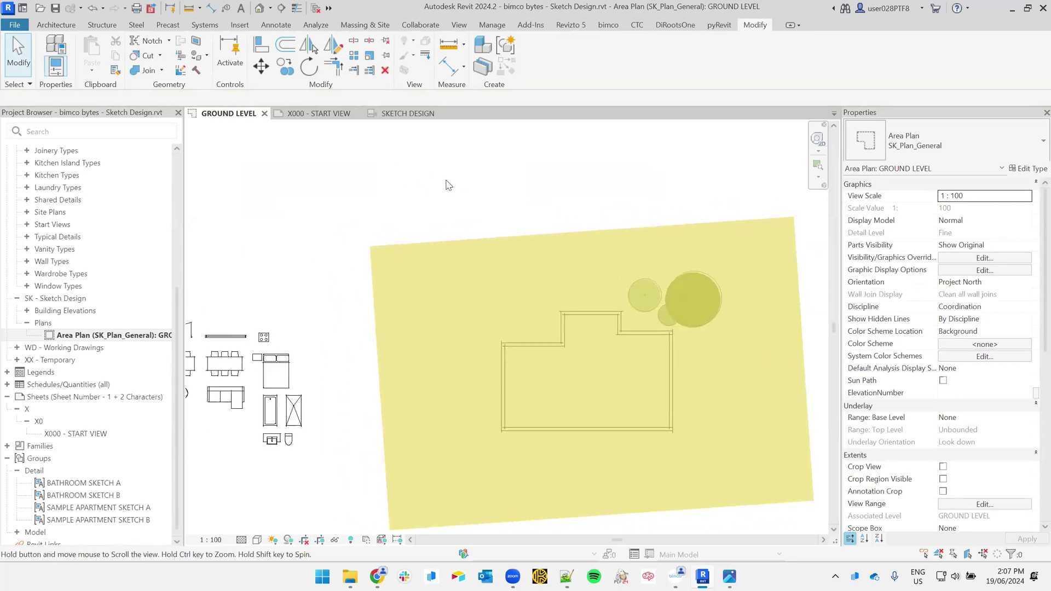
scroll(448, 185, down, 2)
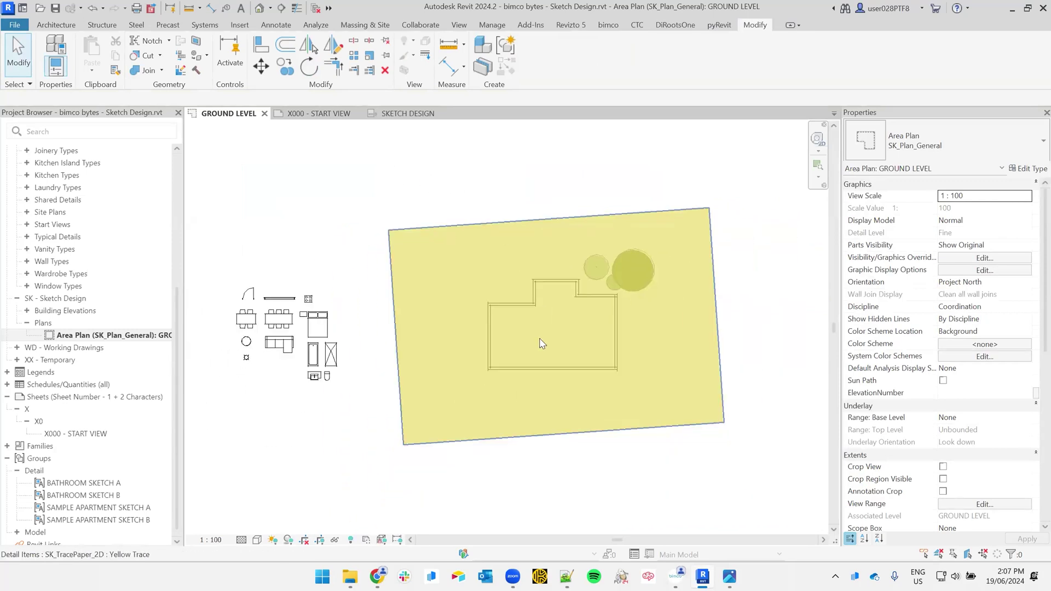
scroll(541, 329, down, 4)
scroll(225, 242, up, 5)
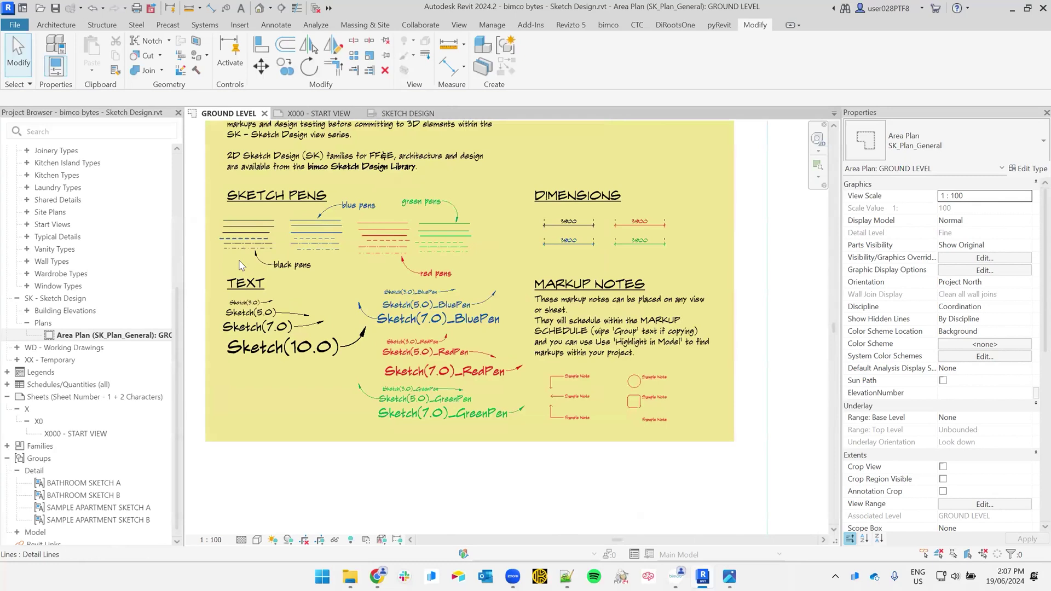
scroll(303, 235, up, 5)
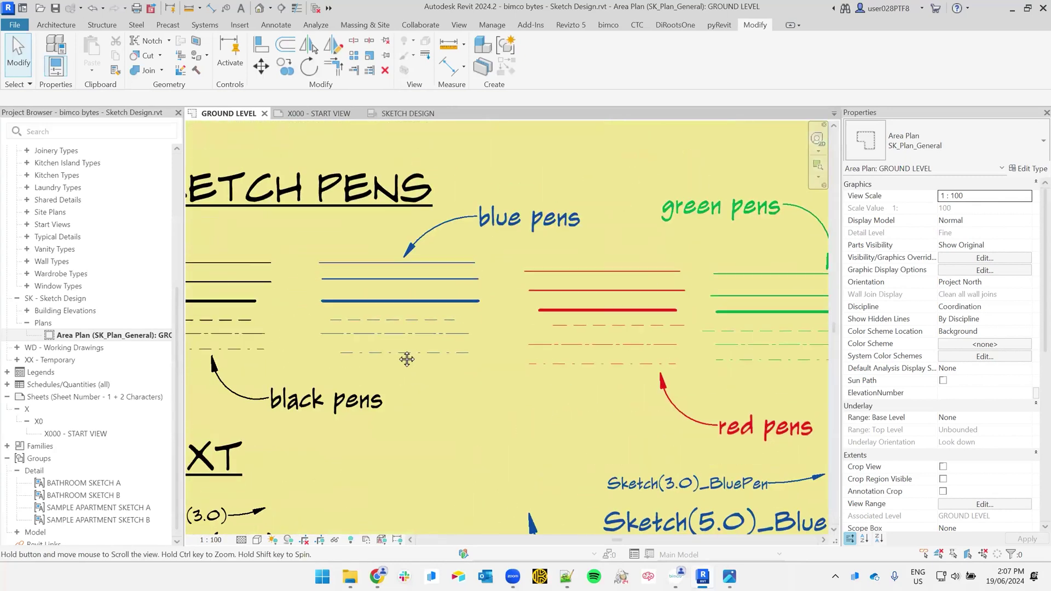
click(491, 377)
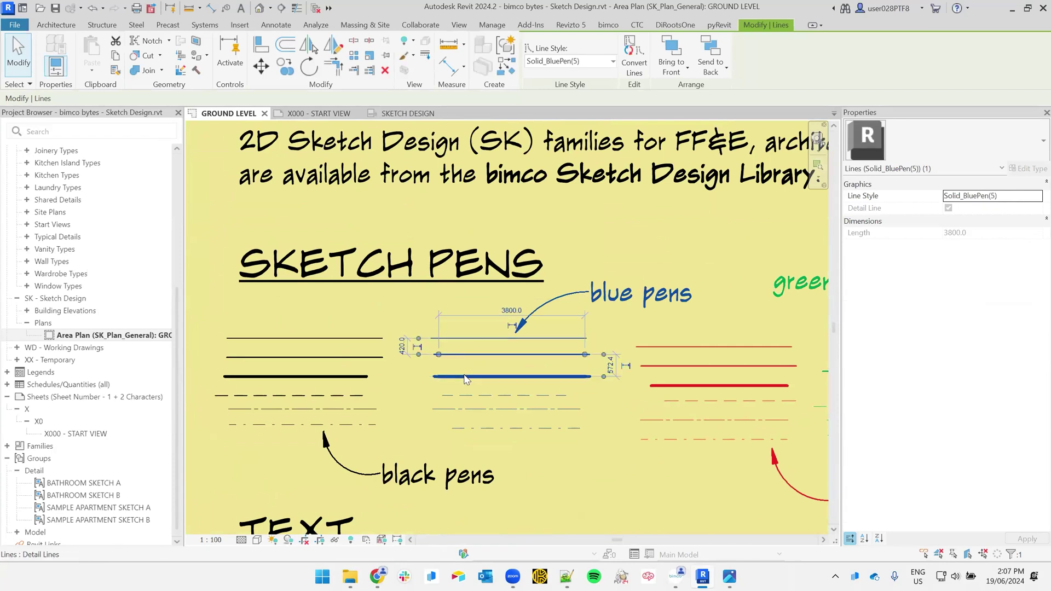
Step: Copy the thick Solid_BluePen(7) sample line into the middle of the building outline
scroll(464, 379, down, 4)
key(c)
key(o)
click(478, 378)
scroll(690, 446, down, 4)
middle_drag(706, 454, 246, 164)
scroll(699, 316, up, 4)
click(698, 340)
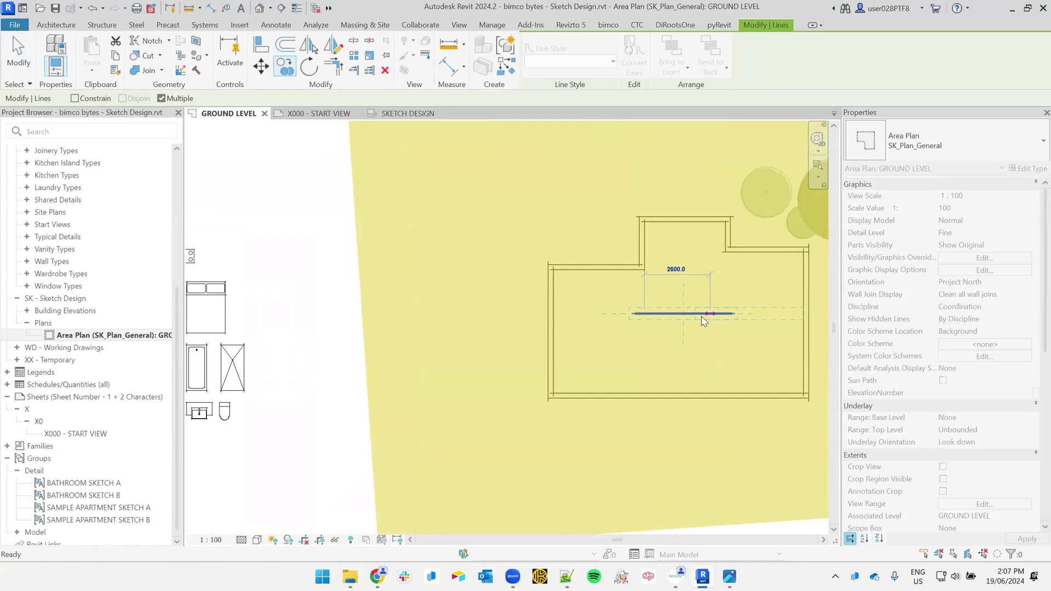
key(Escape)
key(Escape)
Step: Bring the copied blue pen line in front of the yellow trace paper
scroll(705, 415, up, 3)
click(712, 321)
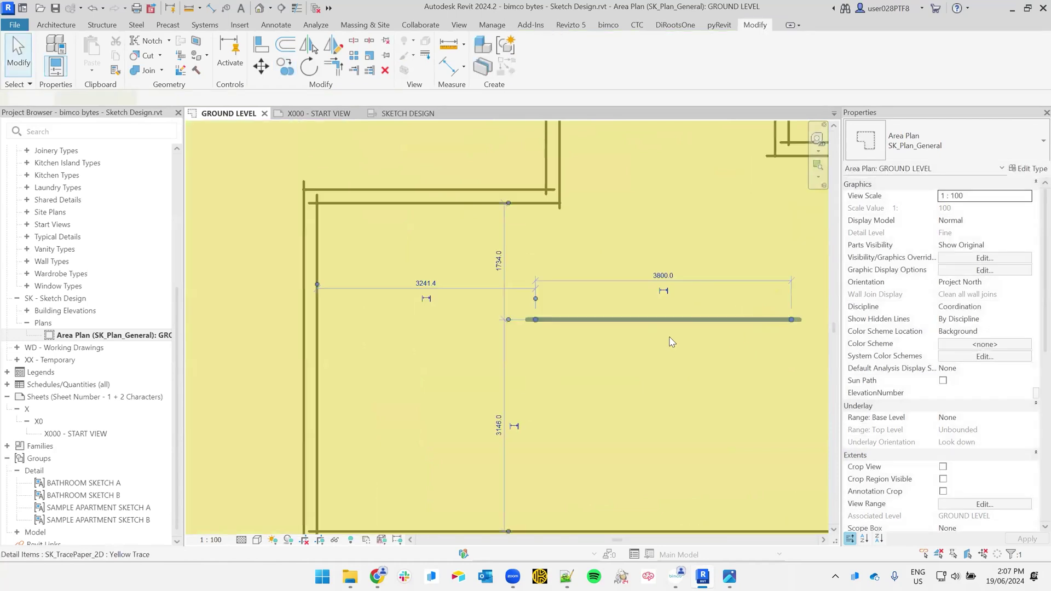
scroll(553, 360, up, 2)
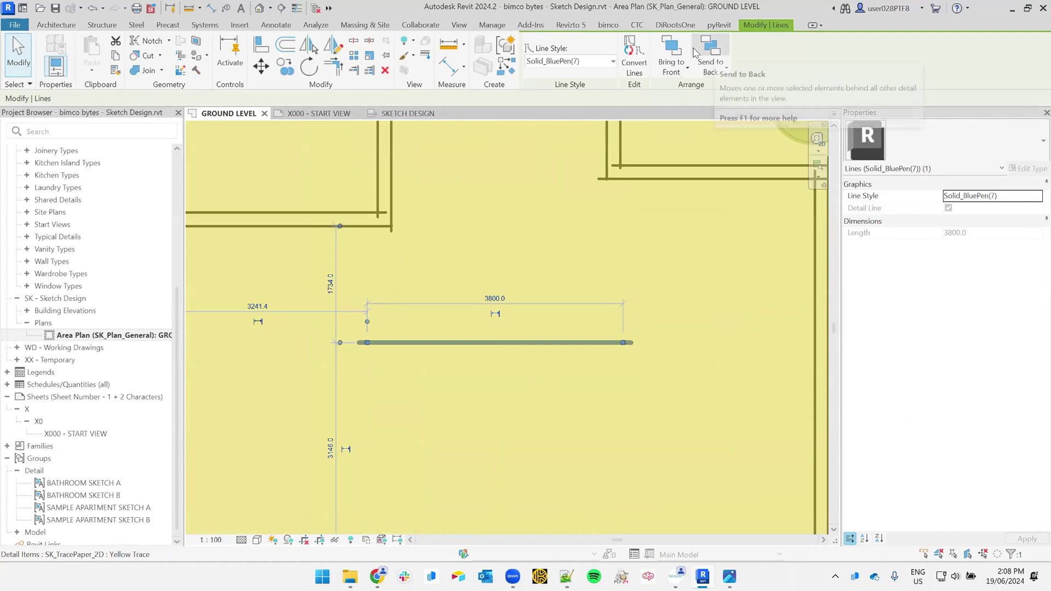
click(676, 51)
middle_drag(585, 339, 586, 344)
scroll(622, 345, down, 2)
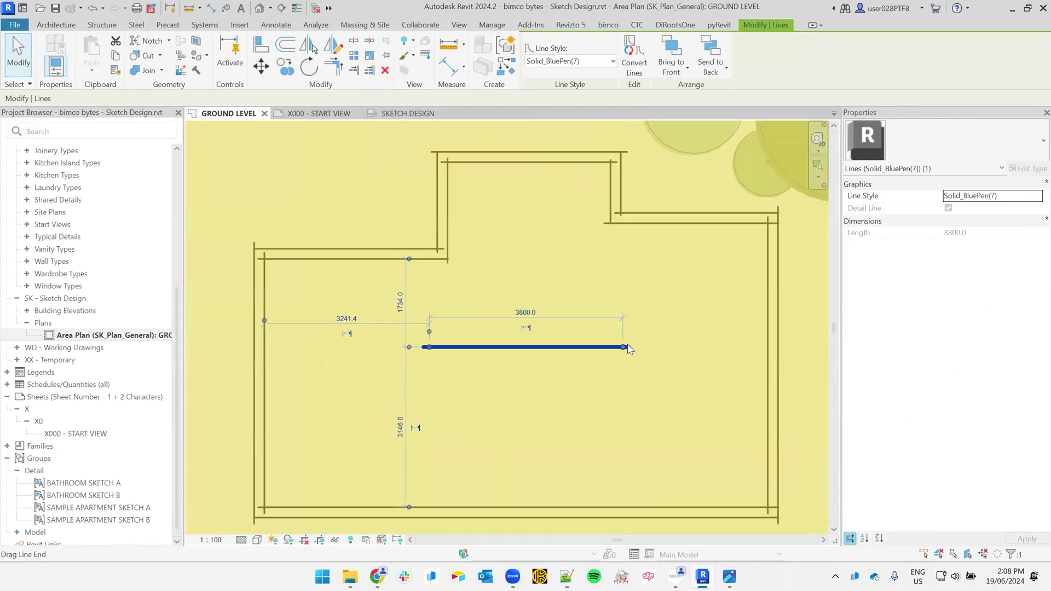
Step: Reshape the blue line into a 1000 mm vertical line and align it with the inner face of the projecting bay's right wall
drag(626, 348, 429, 295)
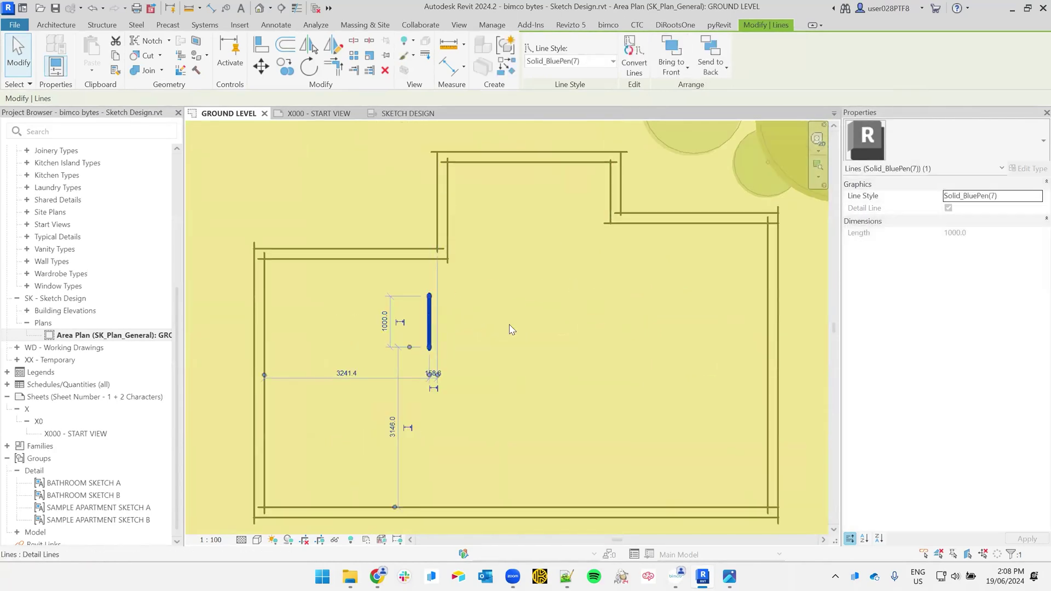
key(a)
key(l)
click(611, 211)
click(429, 331)
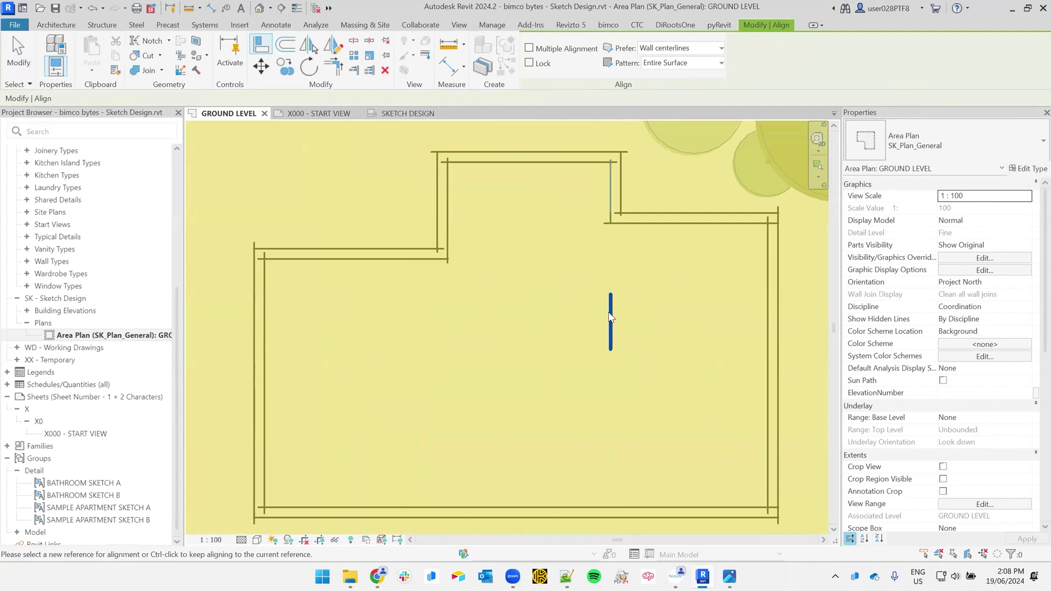
Step: Stretch the vertical blue line into the projecting bay and down past the building's lower wall, about 7400 mm long
key(Escape)
key(Escape)
click(611, 301)
drag(611, 296, 611, 180)
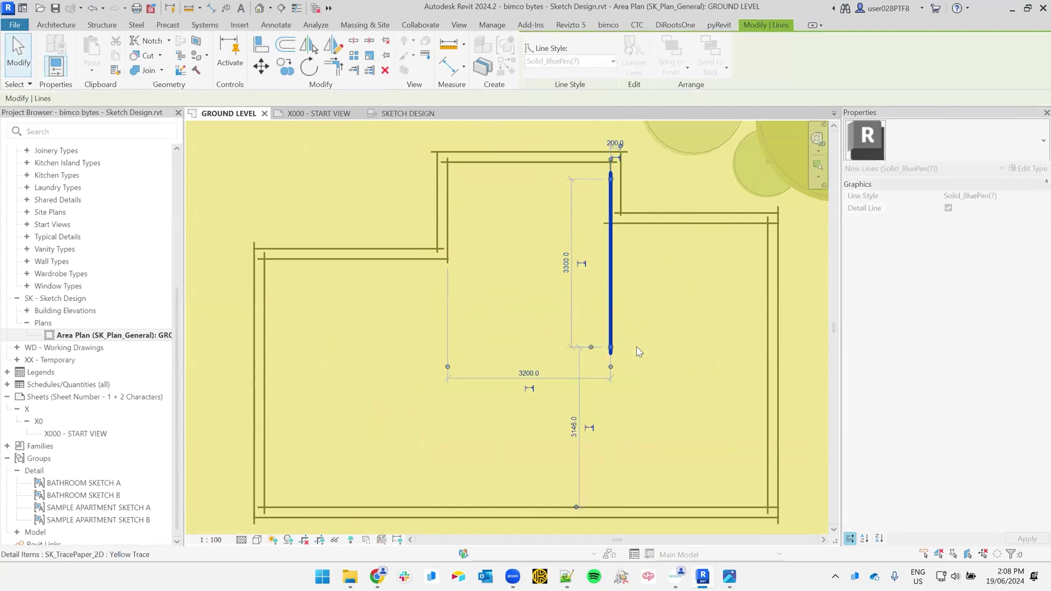
middle_drag(629, 402, 592, 299)
drag(573, 245, 572, 453)
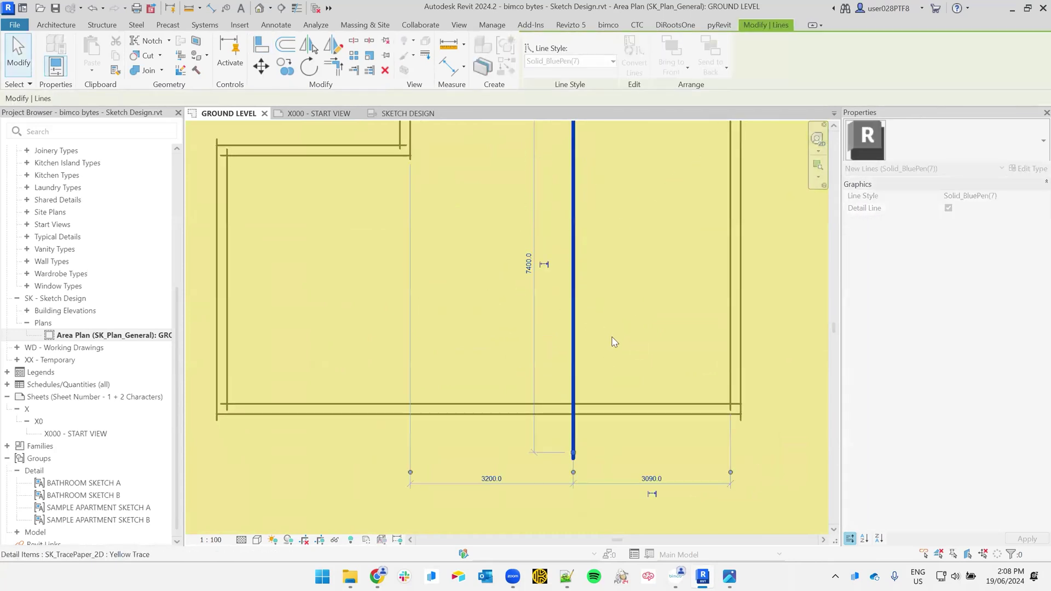
key(Escape)
Step: Create a similar blue pen line, drawn horizontally about 4900 mm across the long vertical line and past the building's right wall
middle_drag(602, 364, 583, 437)
click(559, 316)
middle_drag(559, 316, 605, 337)
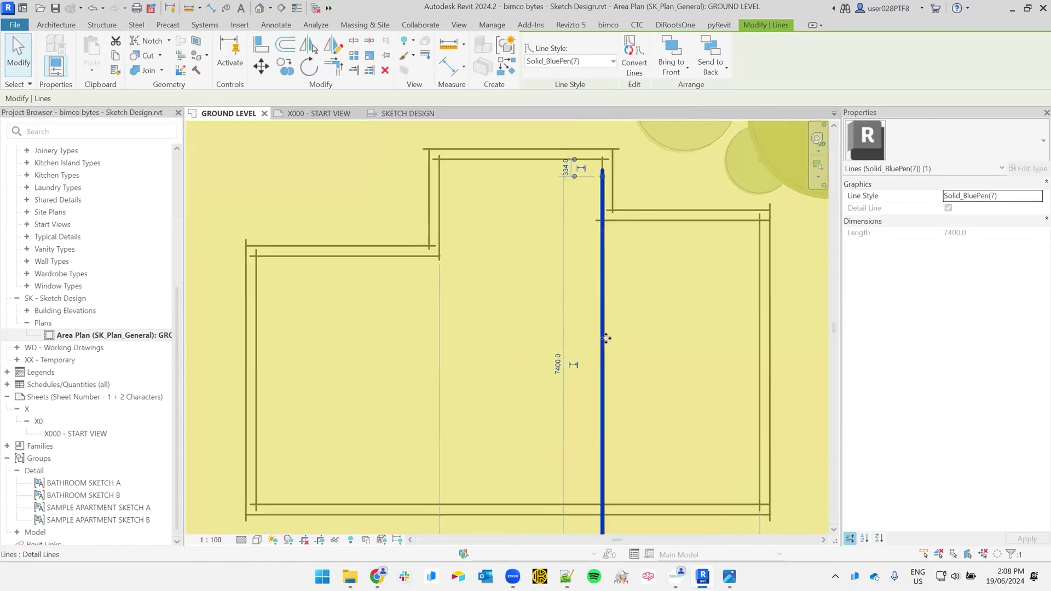
key(c)
key(s)
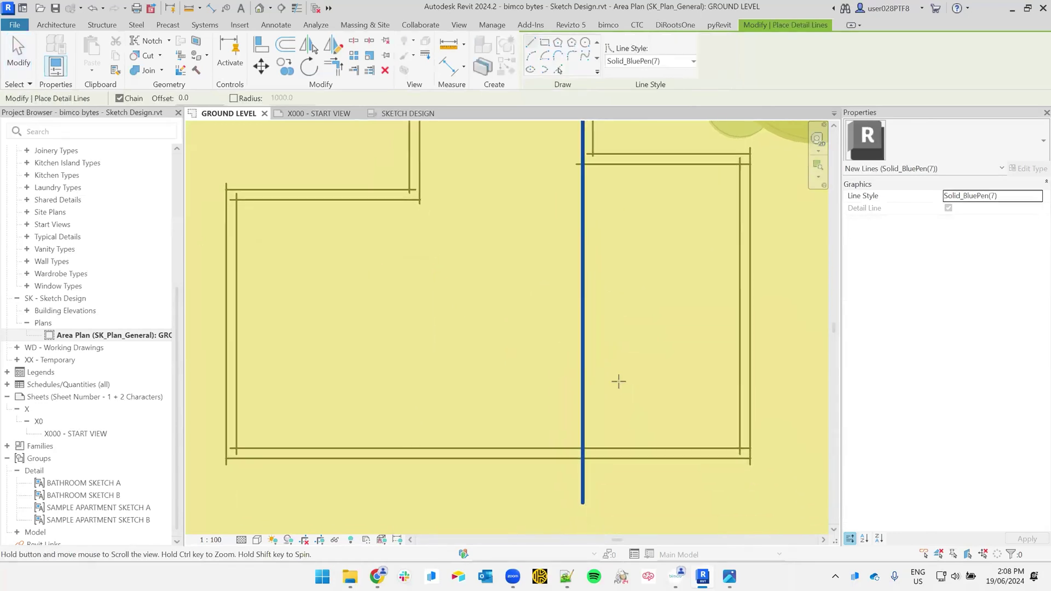
click(517, 361)
click(782, 361)
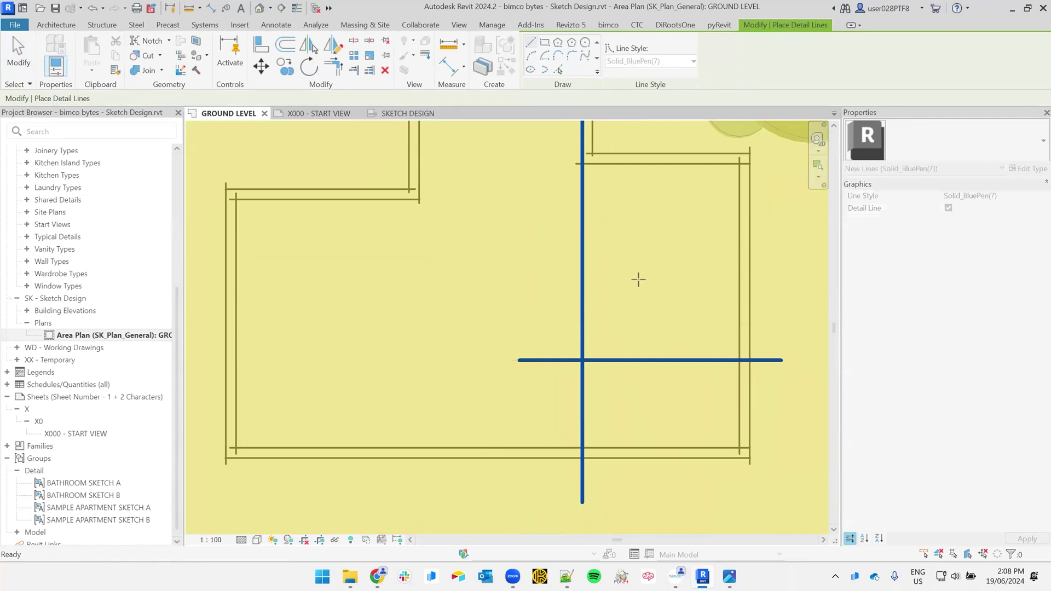
Step: Draw a horizontal line about 4700 mm long below the bay and a vertical line about 3700 mm long down from its left inner wall
middle_drag(638, 279, 632, 326)
click(637, 351)
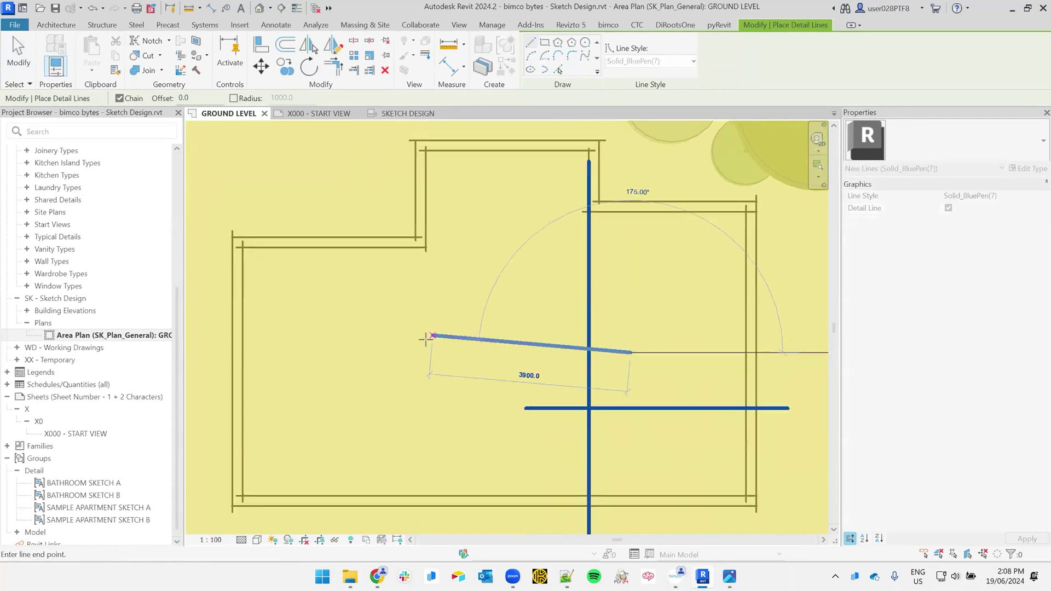
click(384, 352)
click(426, 193)
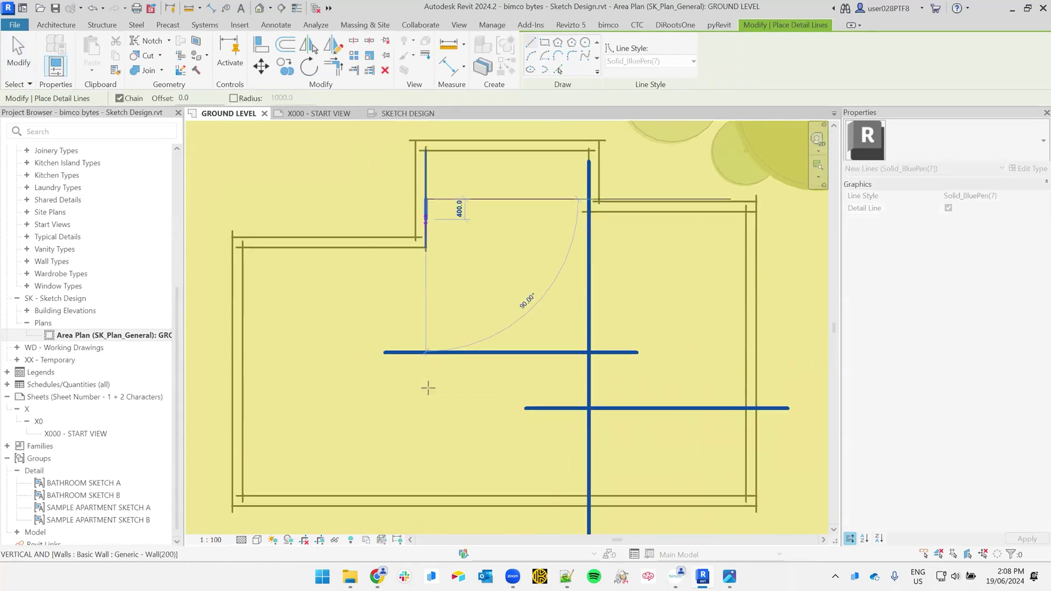
click(426, 393)
key(Escape)
key(Escape)
Step: Shorten the lower horizontal blue line so its left end only slightly overshoots the long vertical line
click(531, 408)
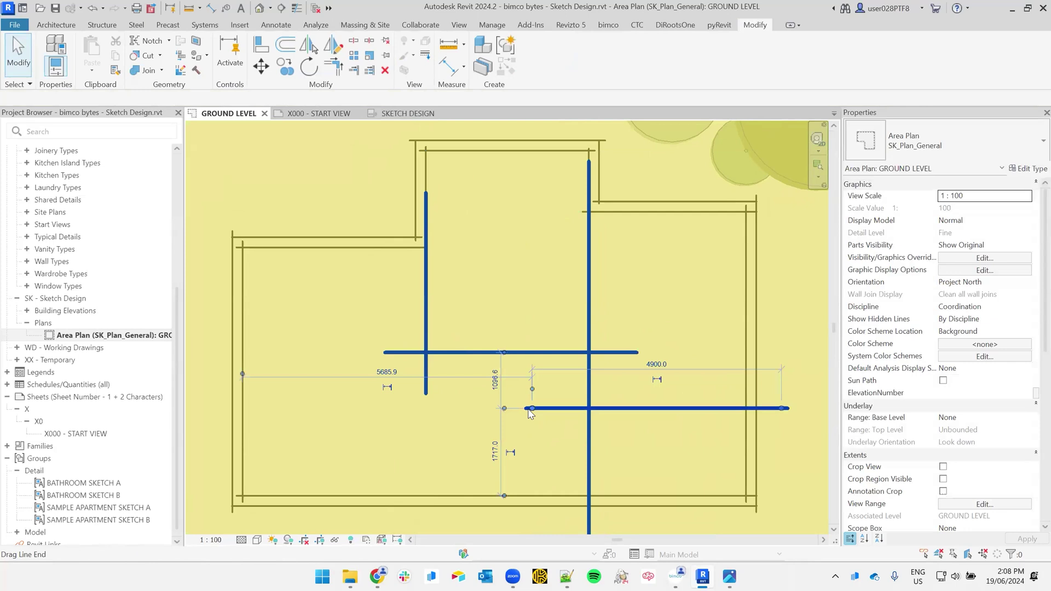
drag(526, 407, 570, 407)
key(Escape)
Step: Move the horizontal line below the bay closer to it and shorten the lower end of the bay's left vertical line
scroll(565, 269, down, 2)
middle_drag(564, 276, 584, 302)
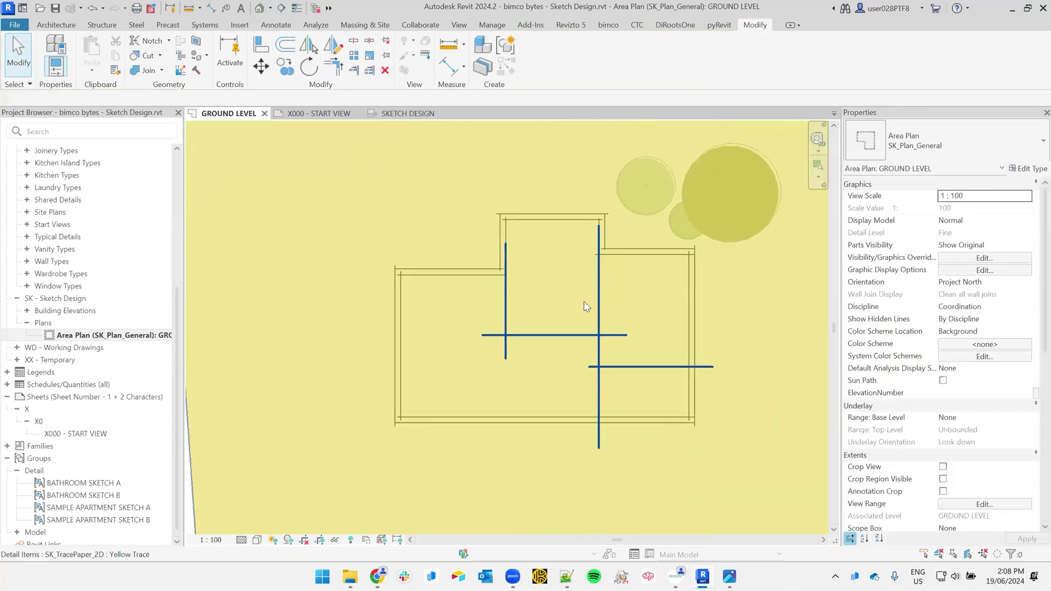
click(569, 335)
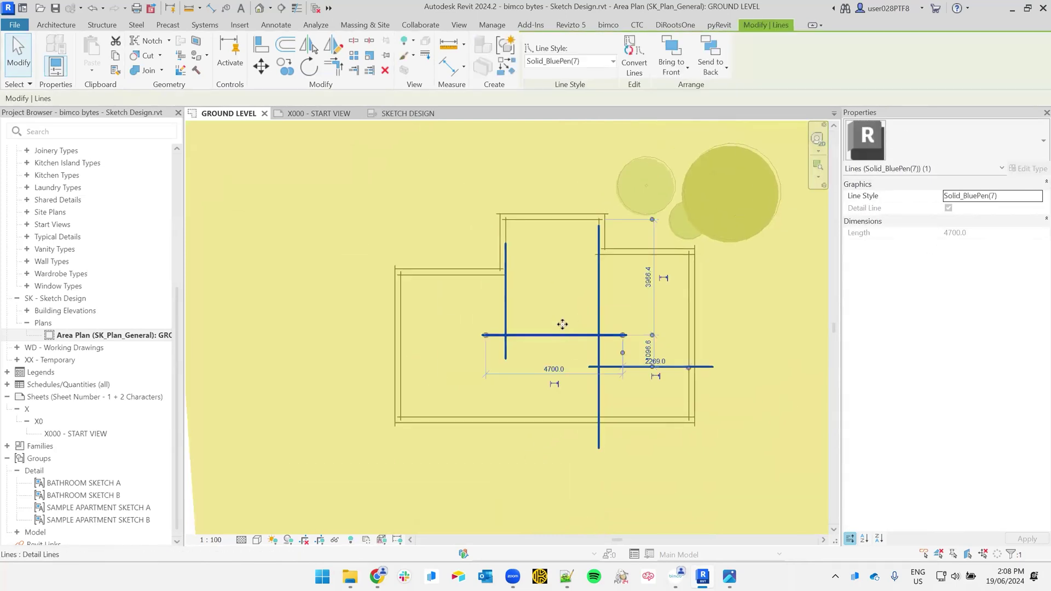
drag(562, 315, 562, 317)
click(564, 323)
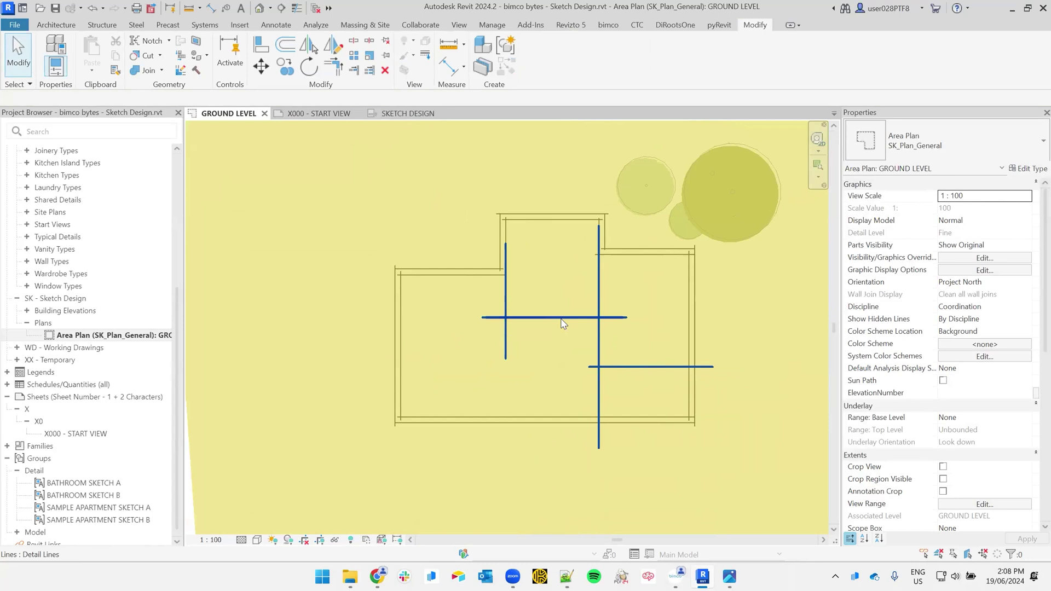
click(506, 351)
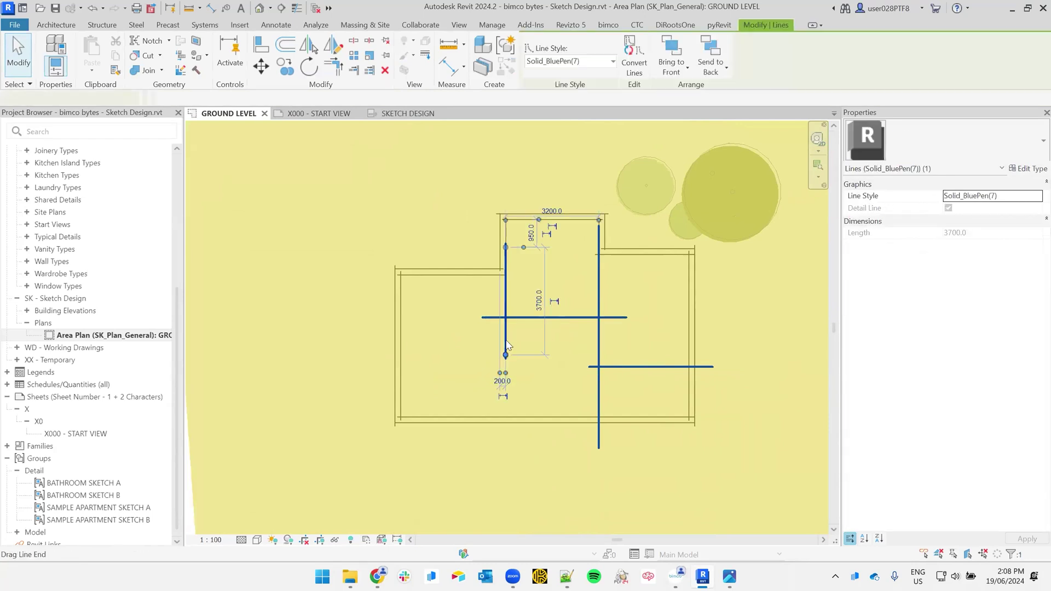
drag(506, 358, 506, 335)
click(574, 380)
Step: Examine the available width types of the hinged single door sample beside the trace paper
scroll(671, 376, down, 5)
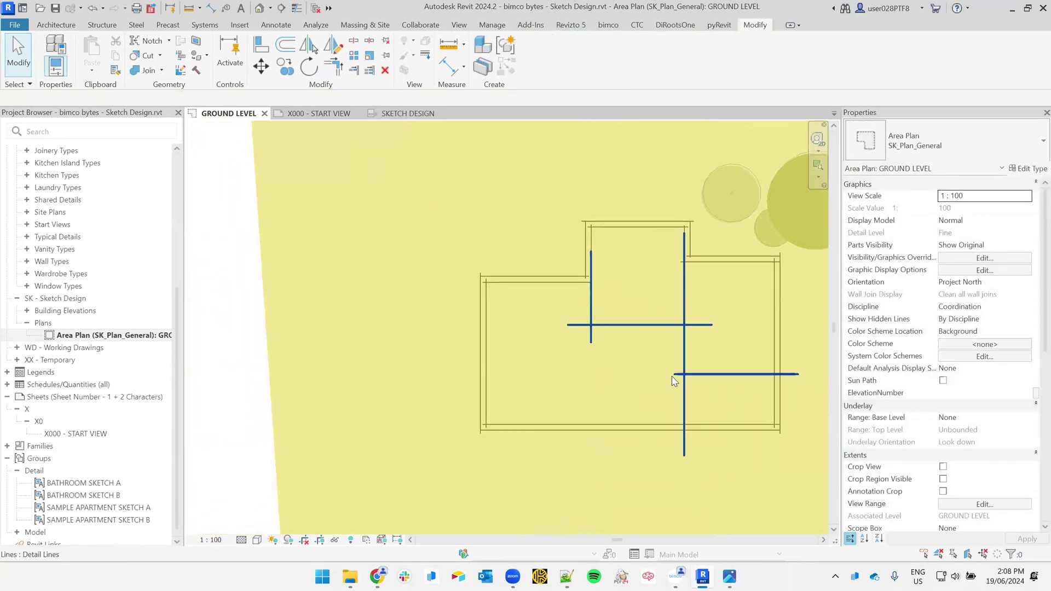
scroll(431, 359, up, 2)
scroll(405, 318, up, 5)
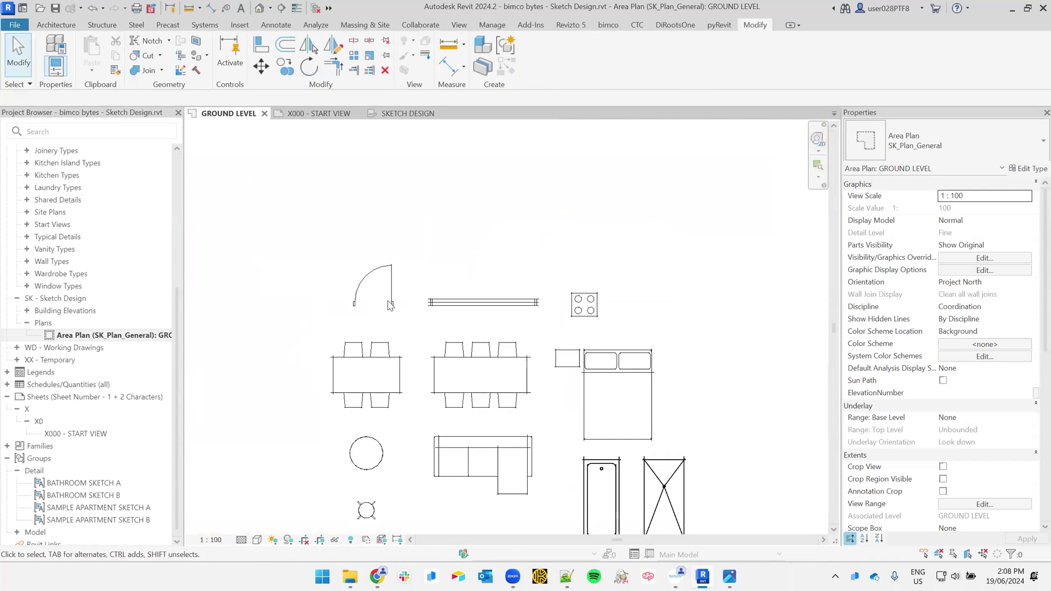
click(386, 298)
scroll(383, 296, up, 4)
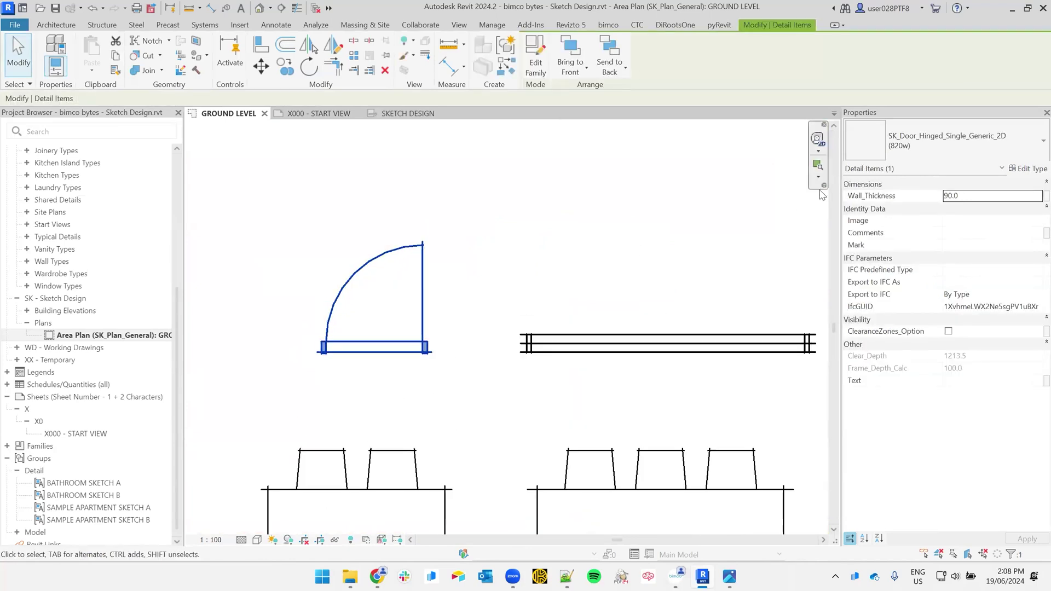
click(896, 140)
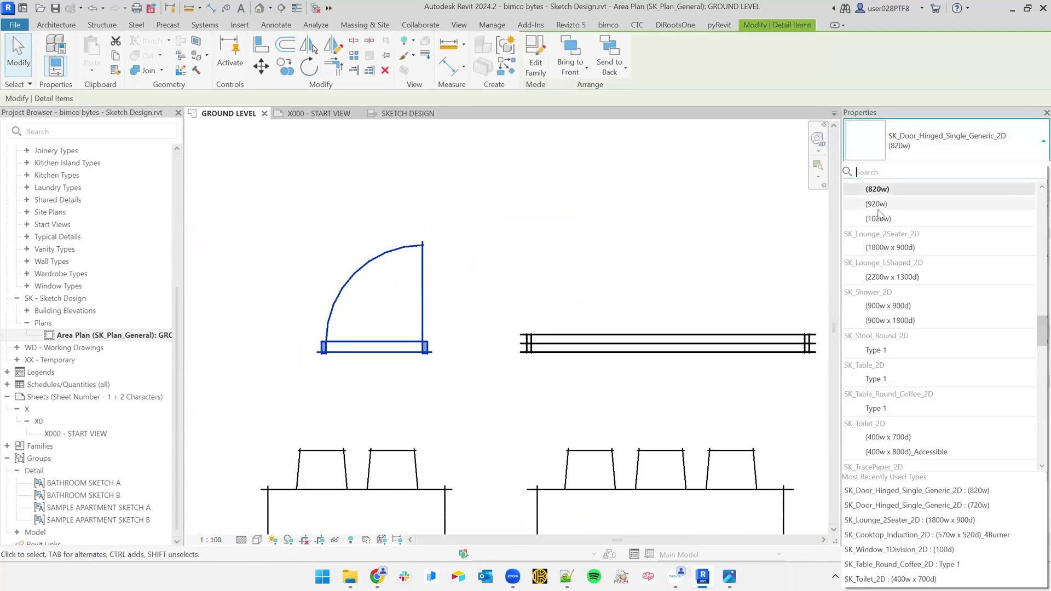
scroll(885, 219, up, 1)
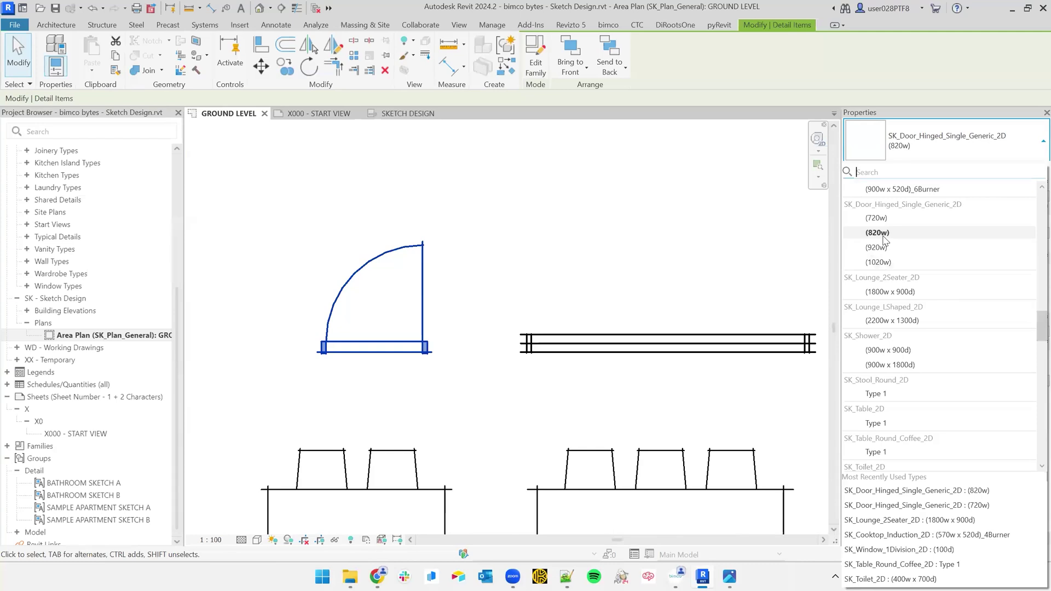
click(552, 278)
Step: Copy the 820w hinged door sample onto the building's lower wall, just left of the long vertical line
scroll(408, 299, down, 5)
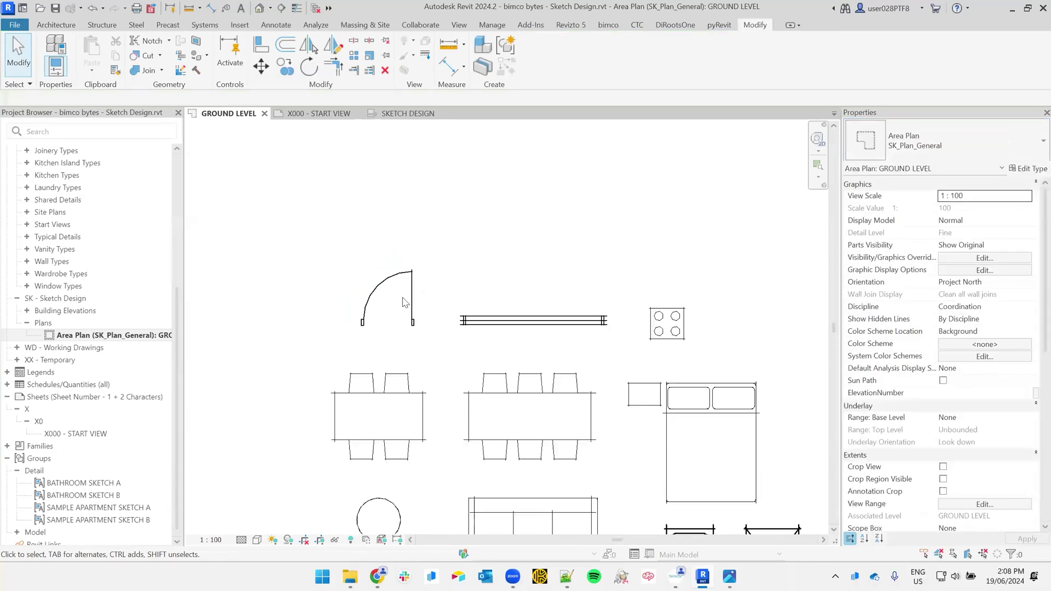
click(408, 299)
key(c)
key(o)
click(397, 308)
scroll(648, 322, down, 2)
scroll(551, 258, up, 6)
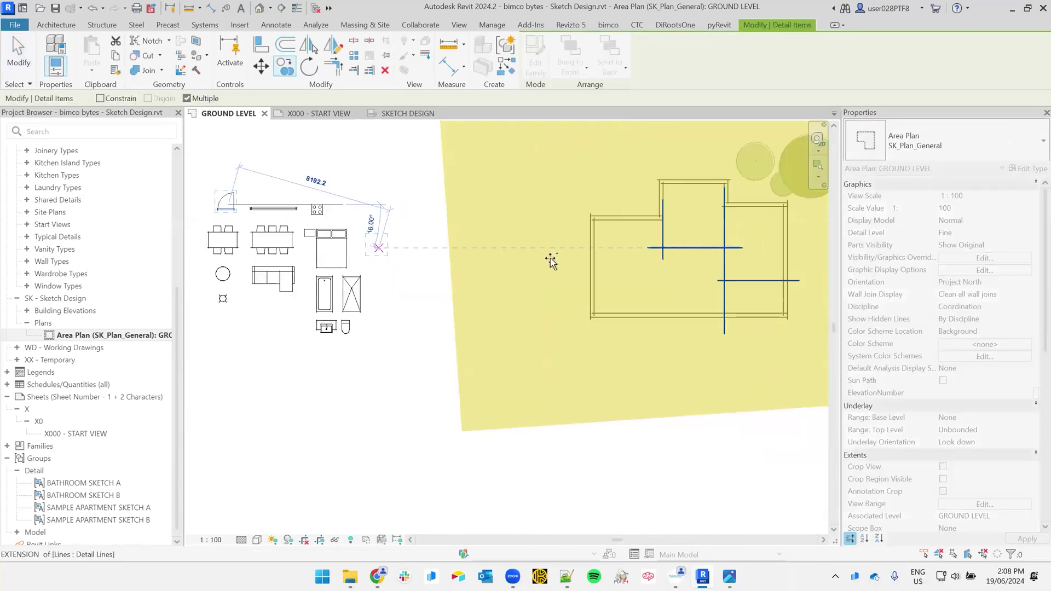
click(572, 352)
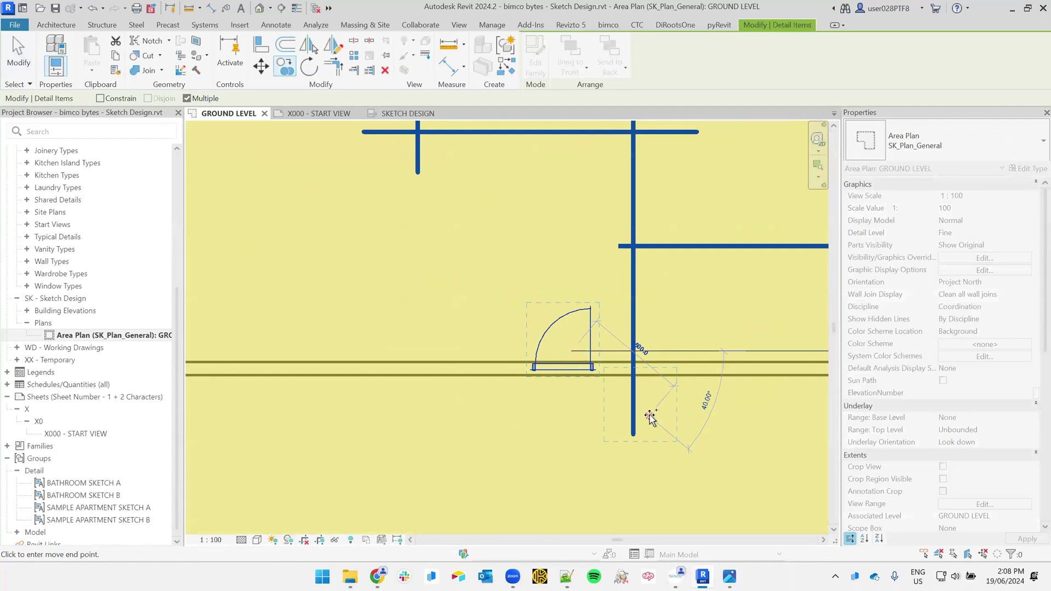
key(Escape)
Step: Copy the entry door into the right-hand room, just above the lower horizontal blue line
middle_drag(589, 287, 486, 399)
key(c)
key(o)
click(428, 365)
click(557, 259)
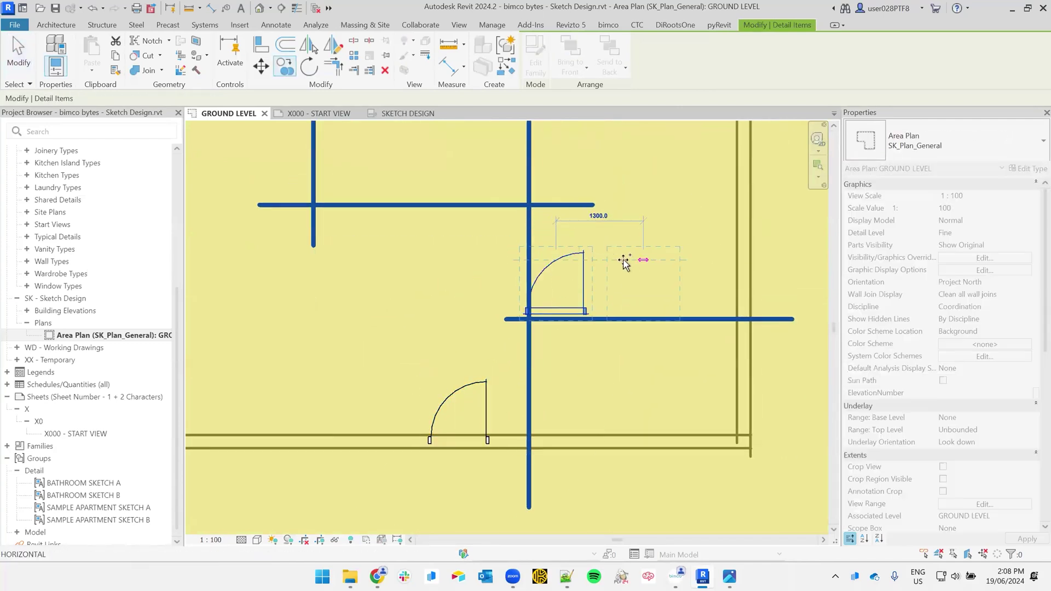
key(Escape)
Step: Rotate the copied door to swing into the right-hand room and place it against the long vertical line
middle_drag(609, 279, 603, 315)
key(space)
key(space)
key(space)
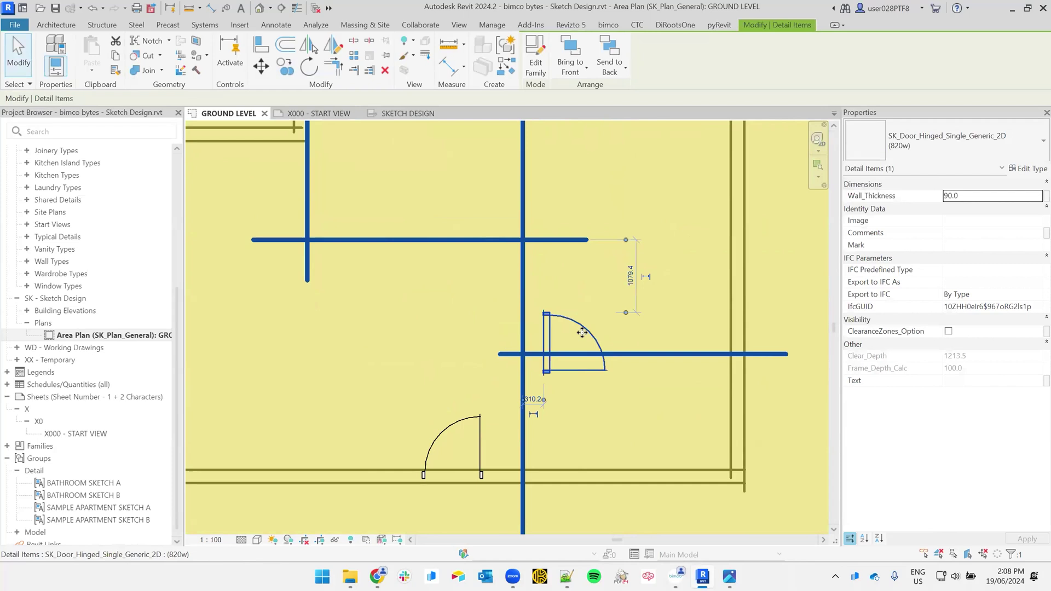
drag(565, 303, 559, 302)
Step: Copy the right-hand room's door into the bay room, rotated to sit on the horizontal line beside the long vertical line
middle_drag(562, 309, 607, 395)
key(m)
key(v)
drag(594, 404, 459, 282)
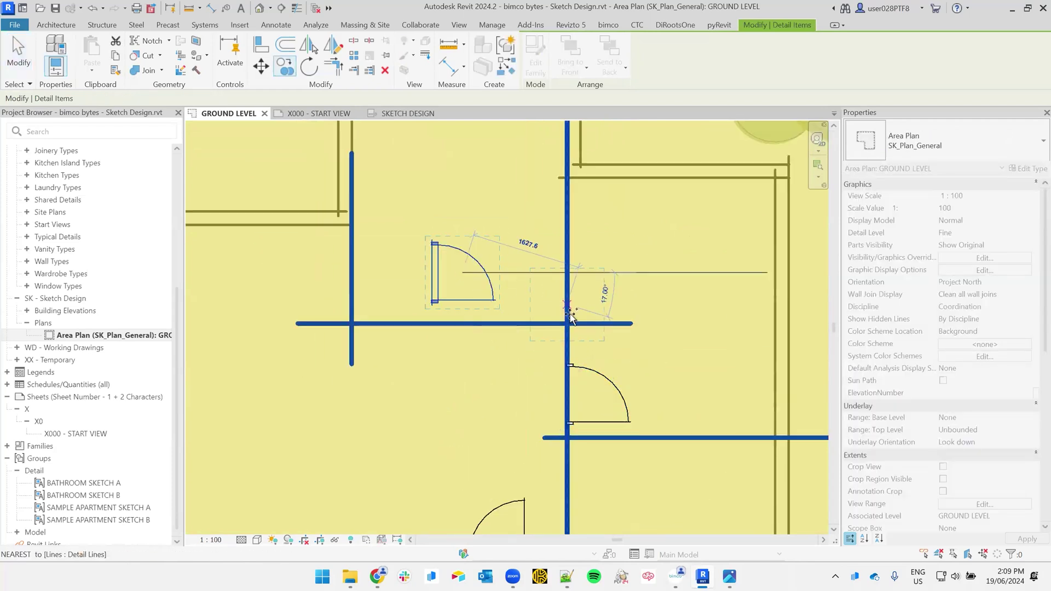
middle_drag(551, 329, 573, 383)
key(space)
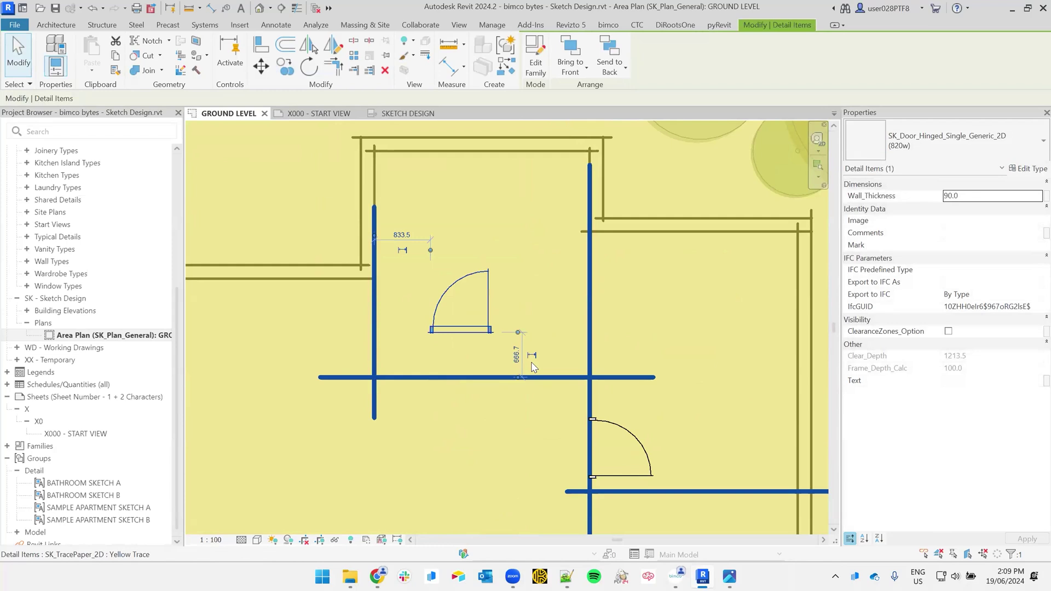
drag(555, 328, 574, 344)
key(Escape)
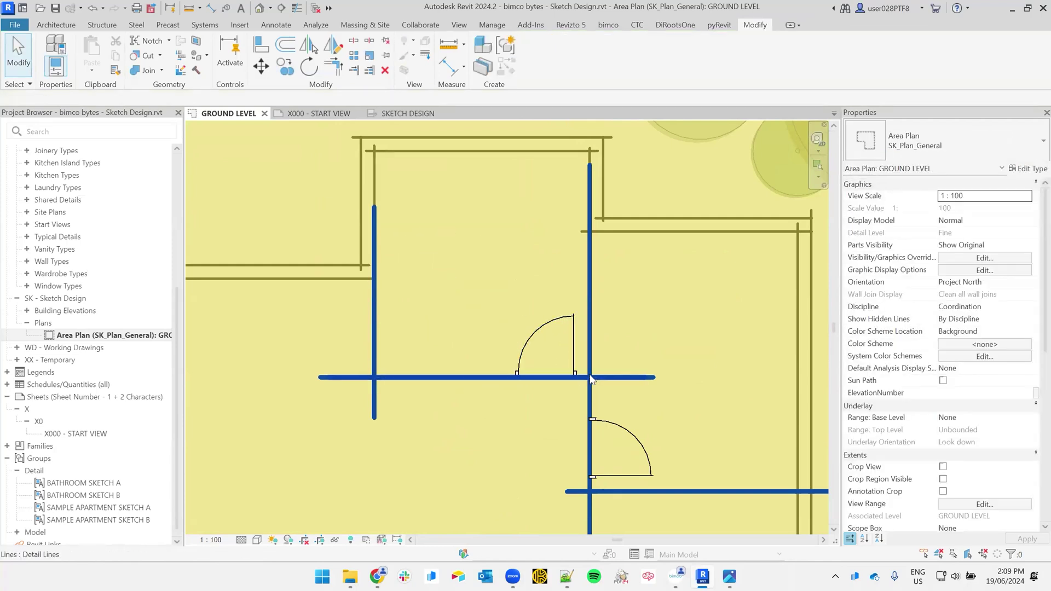
Step: Copy the Queen bed sample with its bedside table into the room in the projecting bay
scroll(589, 376, down, 2)
middle_drag(575, 378, 602, 316)
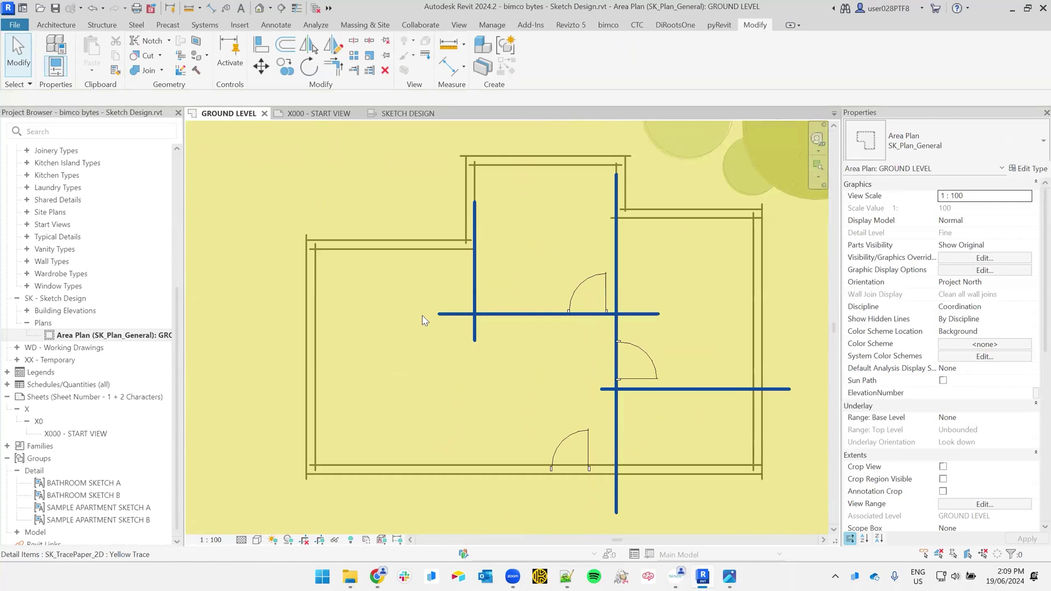
middle_drag(475, 320, 510, 318)
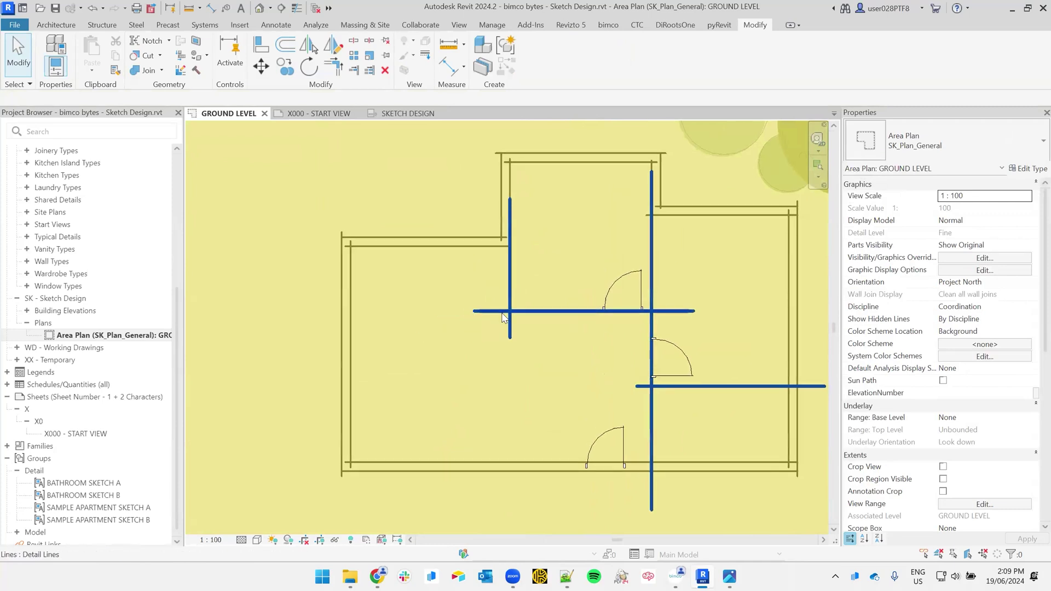
scroll(501, 314, down, 2)
middle_drag(501, 332, 279, 305)
click(392, 303)
key(c)
key(o)
click(393, 304)
scroll(350, 258, up, 5)
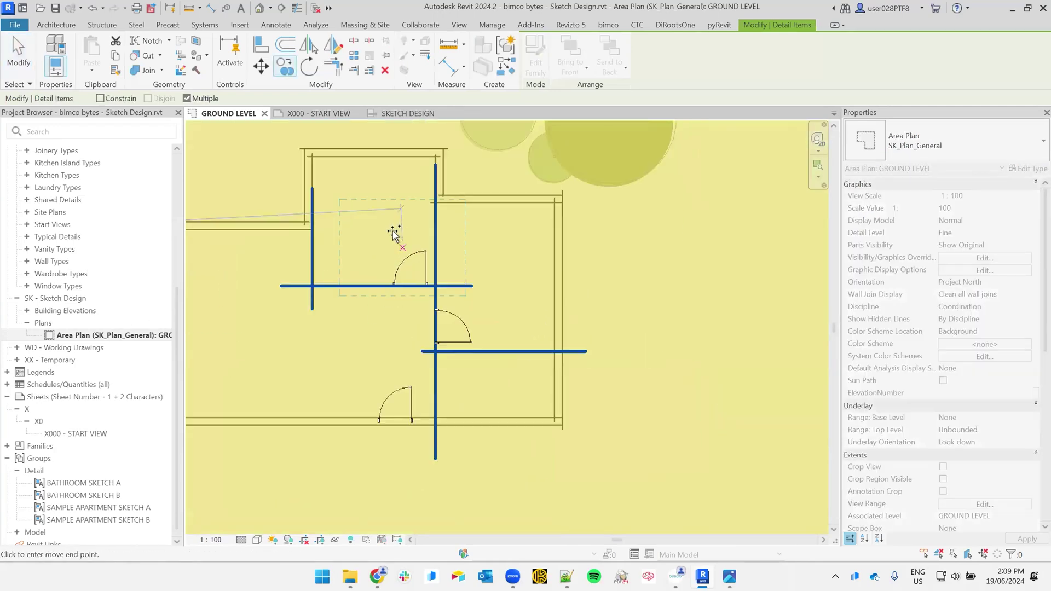
click(371, 188)
middle_drag(407, 255, 471, 352)
key(Escape)
Step: Rotate the Queen bed and place its headboard against the bay room's left wall
middle_drag(513, 282, 619, 326)
key(space)
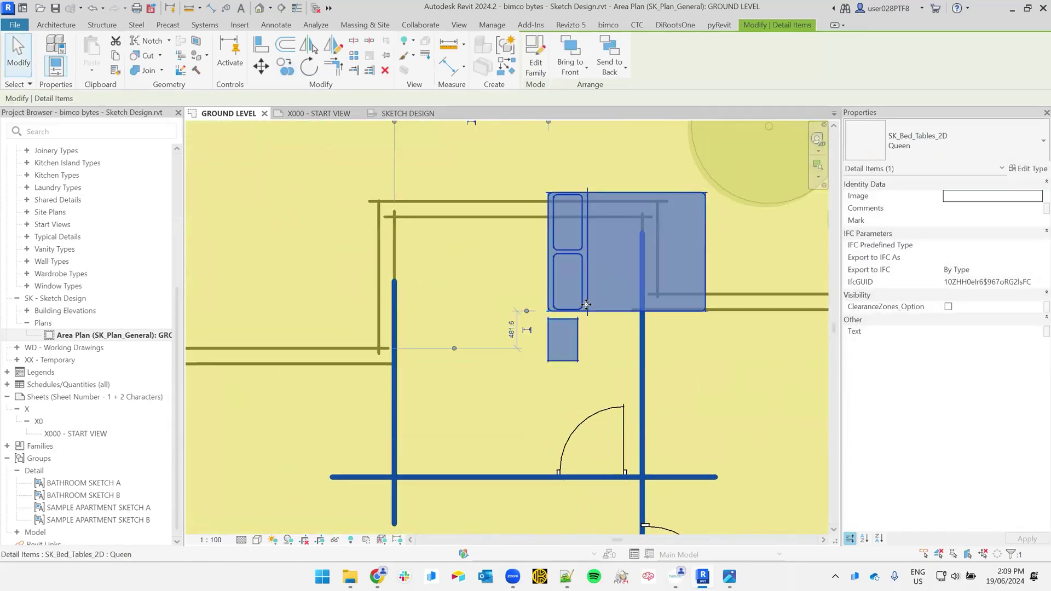
drag(585, 304, 442, 378)
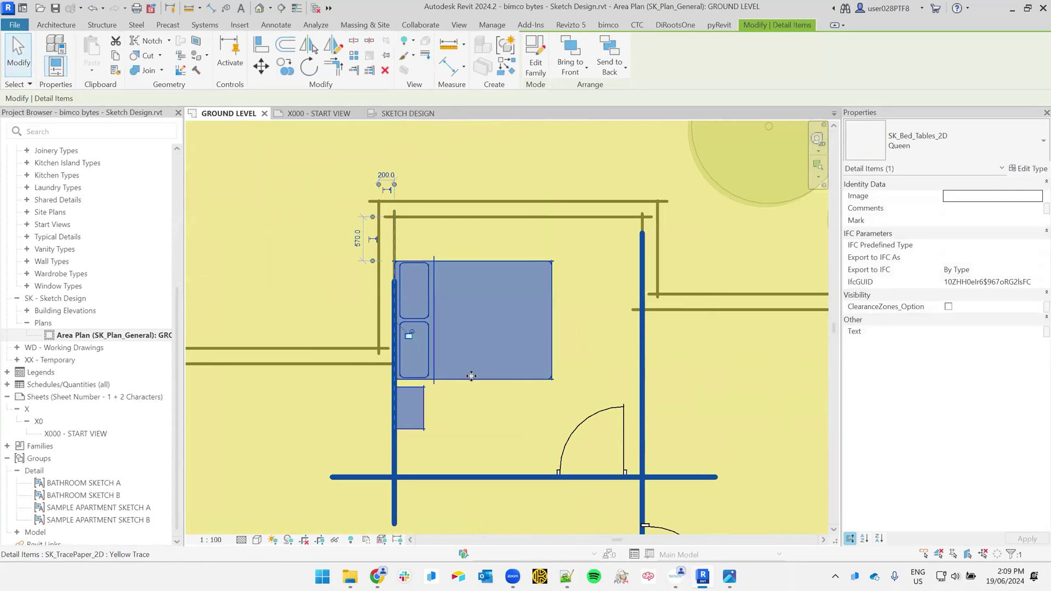
Step: Copy the Queen bed from the bay room into the right-hand room
key(c)
key(o)
click(450, 332)
middle_drag(791, 466, 497, 339)
click(503, 338)
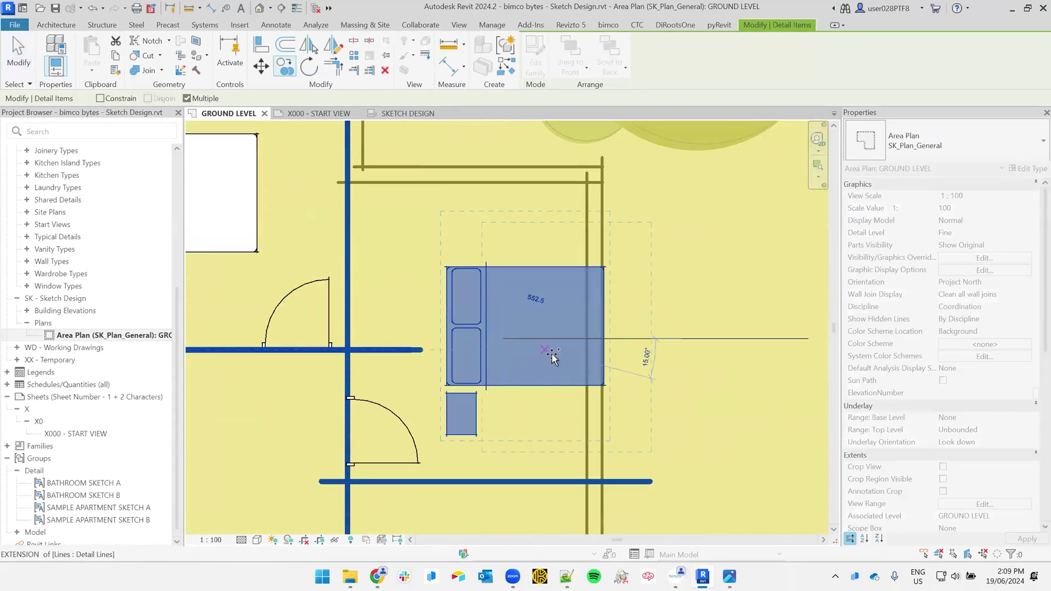
key(Escape)
Step: Turn the copied bed around and place its headboard against the right-hand room's outer wall
key(space)
key(space)
drag(443, 321, 584, 317)
Step: Change the right-hand room's bed to the Double type of SK_Bed_Tables_2D
click(953, 149)
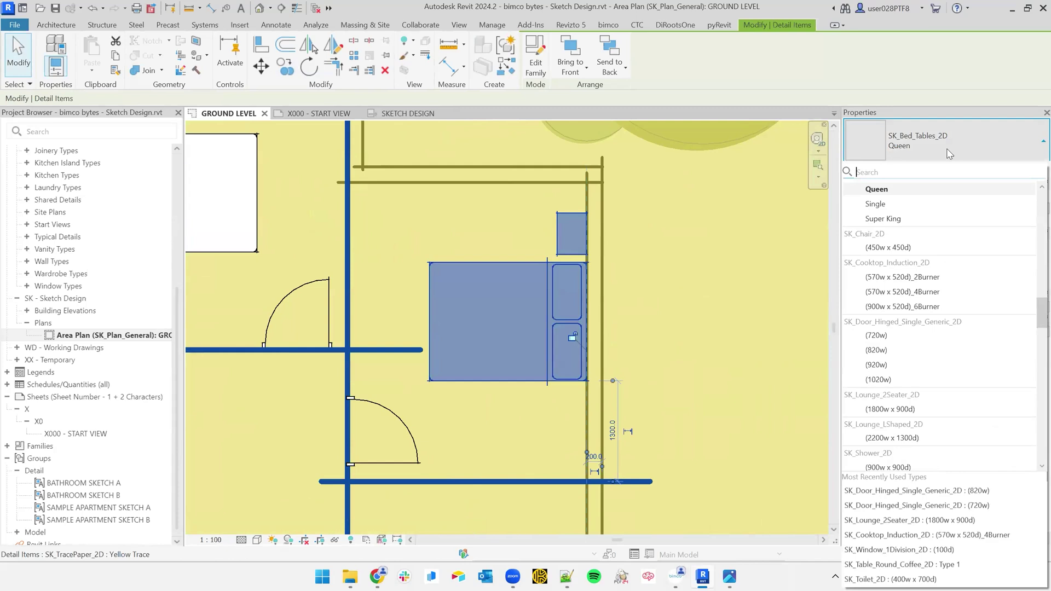
scroll(898, 236, up, 3)
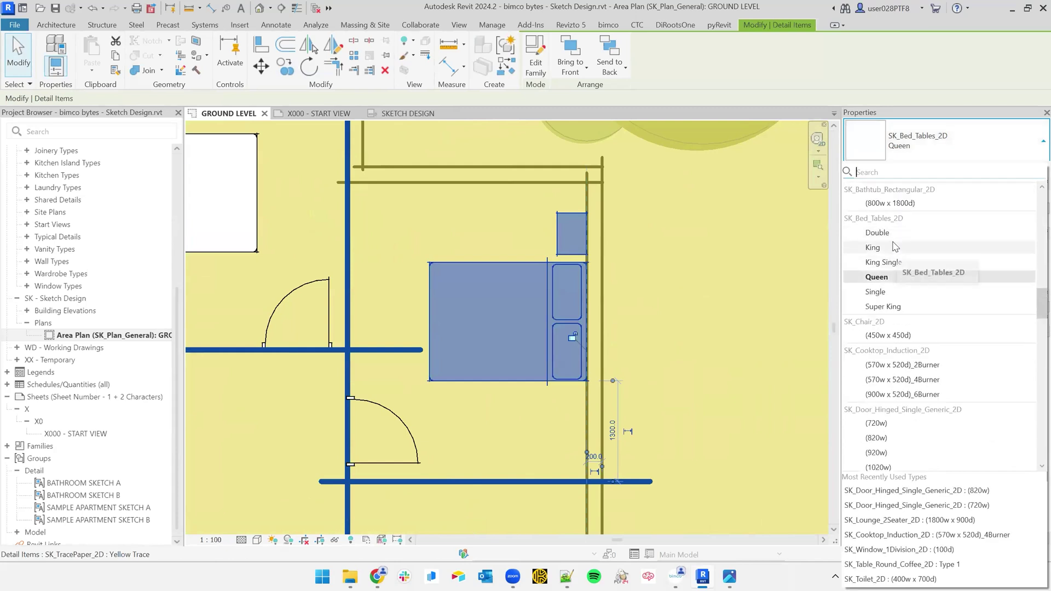
click(886, 233)
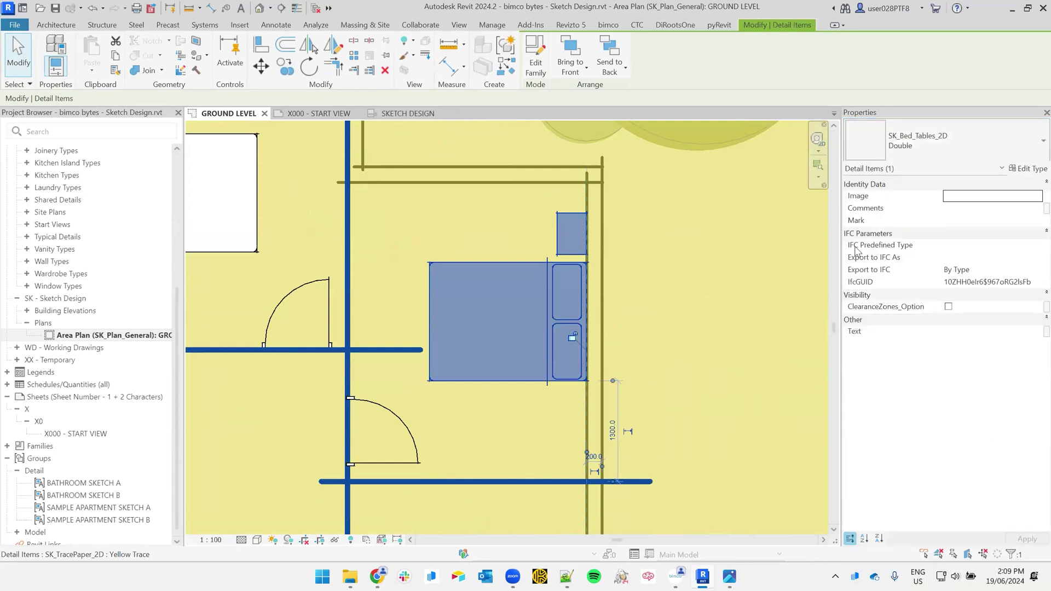
key(Escape)
Step: Nudge the Double bed upward along the outer wall, away from the lower horizontal blue line
click(553, 300)
key(Up)
key(Up)
key(Up)
key(Up)
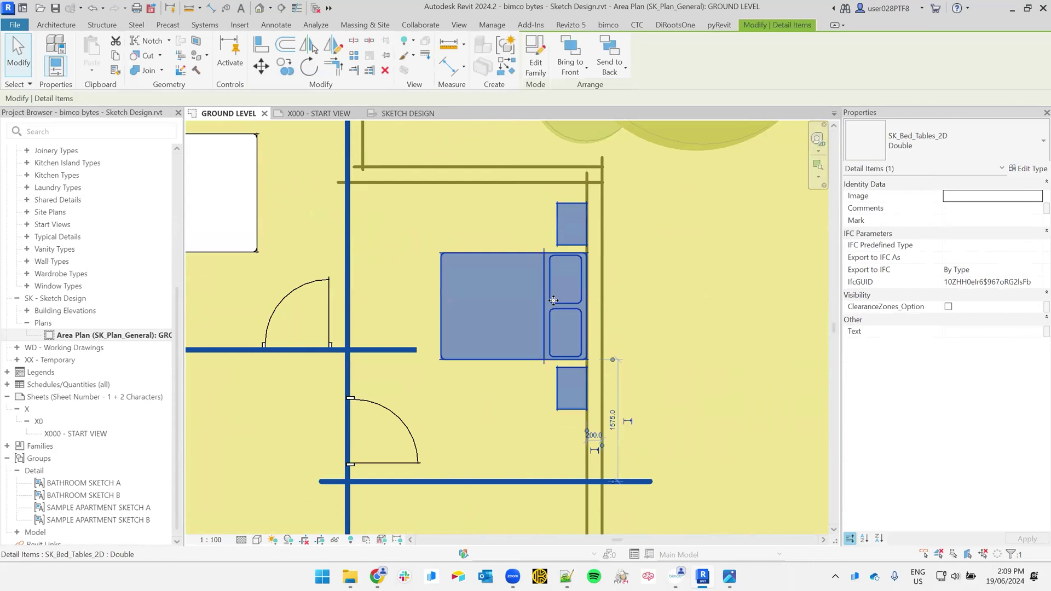
Step: Nudge the right-hand room's Double bed further up and about 120 mm clear of the outer wall
key(Up)
key(Up)
key(Up)
key(Left)
key(Left)
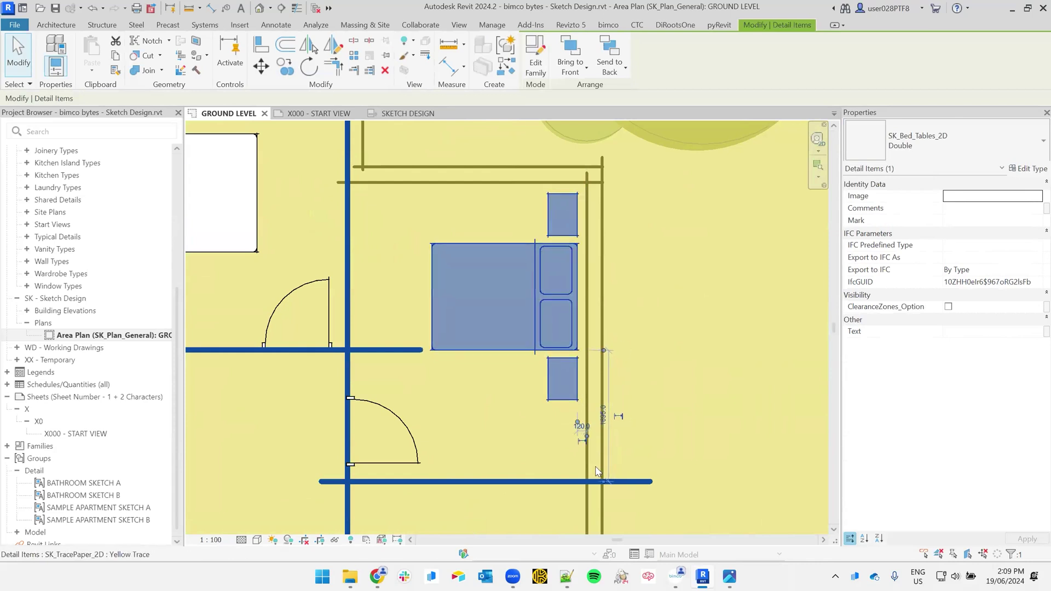
key(Escape)
middle_drag(442, 437, 579, 415)
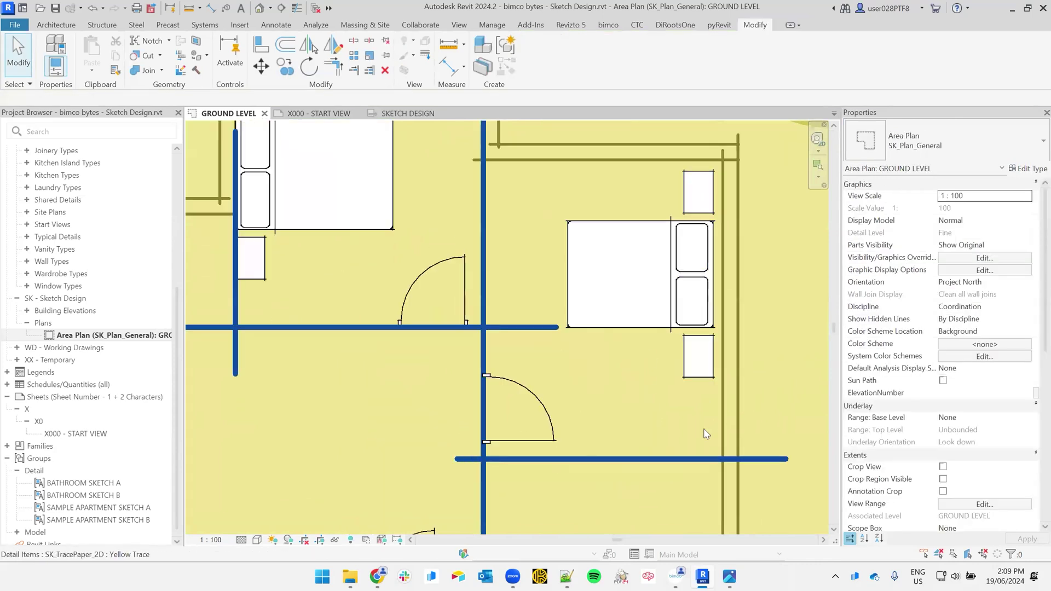
scroll(706, 434, down, 2)
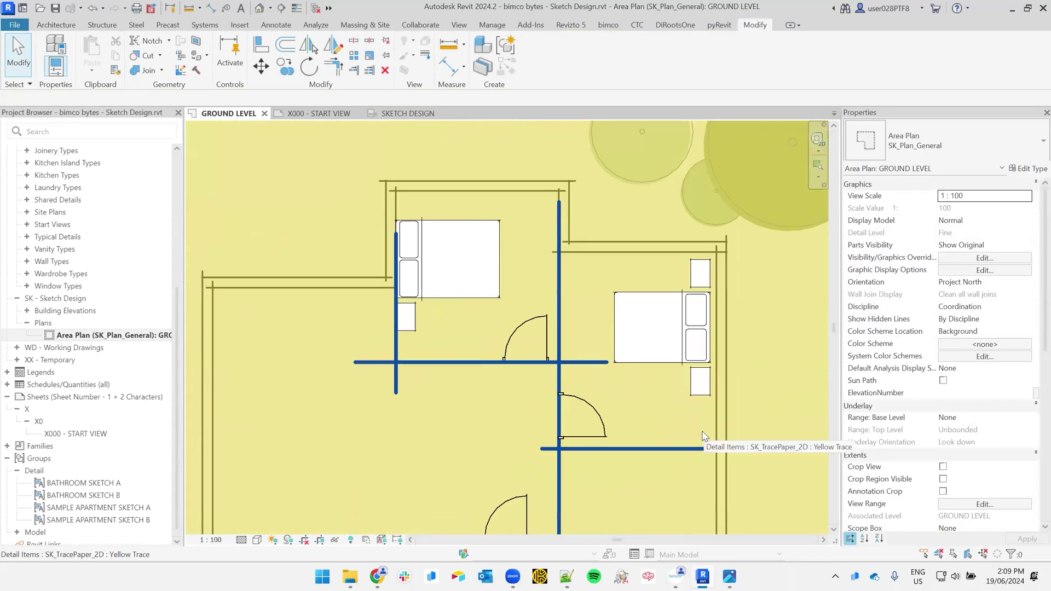
Step: Nudge the bay room's Queen bed inward so it sits about 120 mm clear of the wall behind its headboard
click(496, 289)
key(Right)
key(Right)
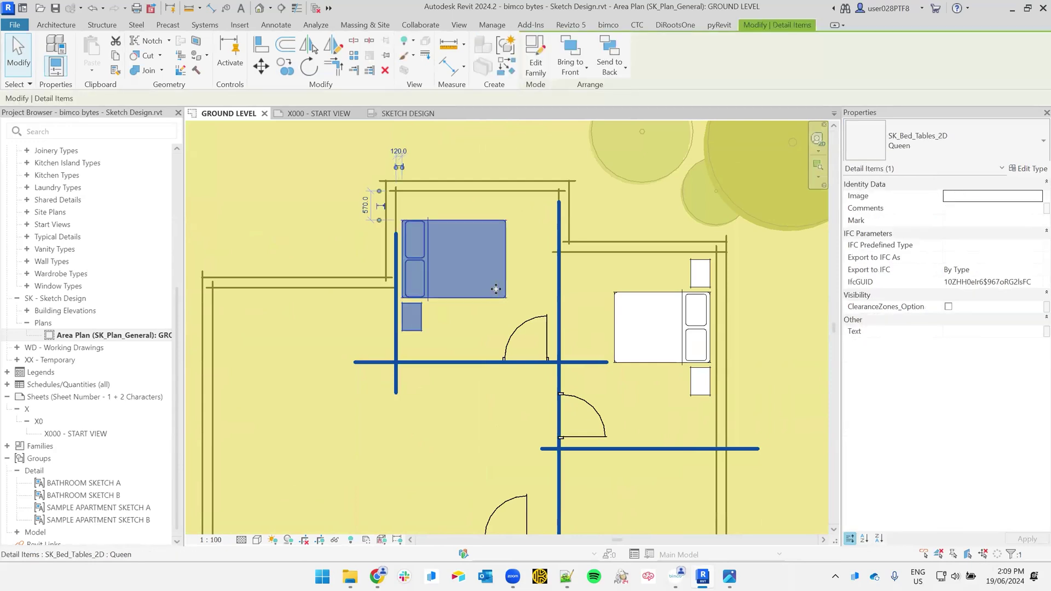
key(Escape)
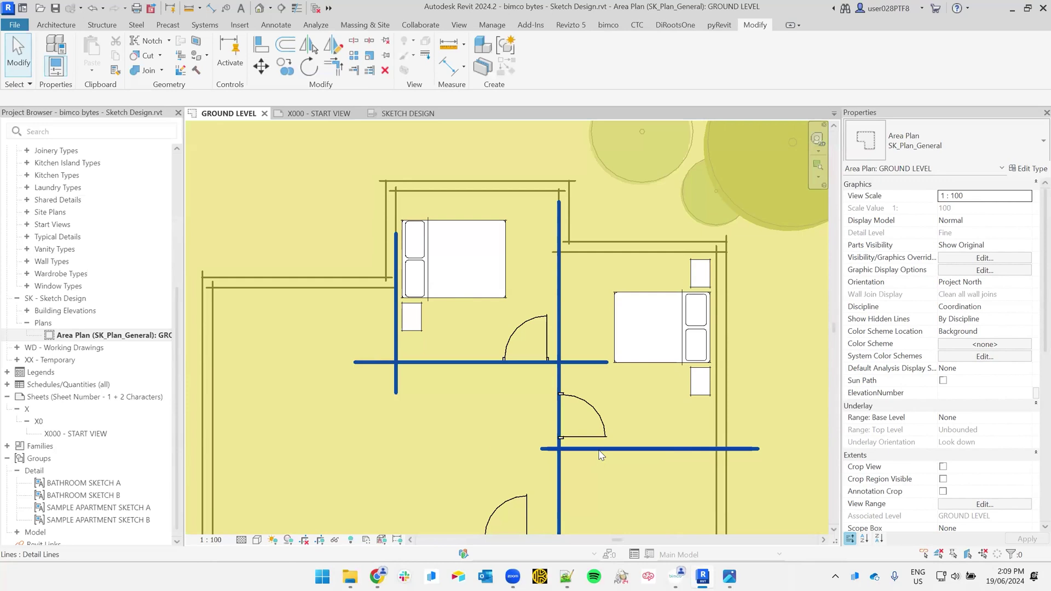
scroll(601, 454, down, 2)
scroll(649, 454, up, 4)
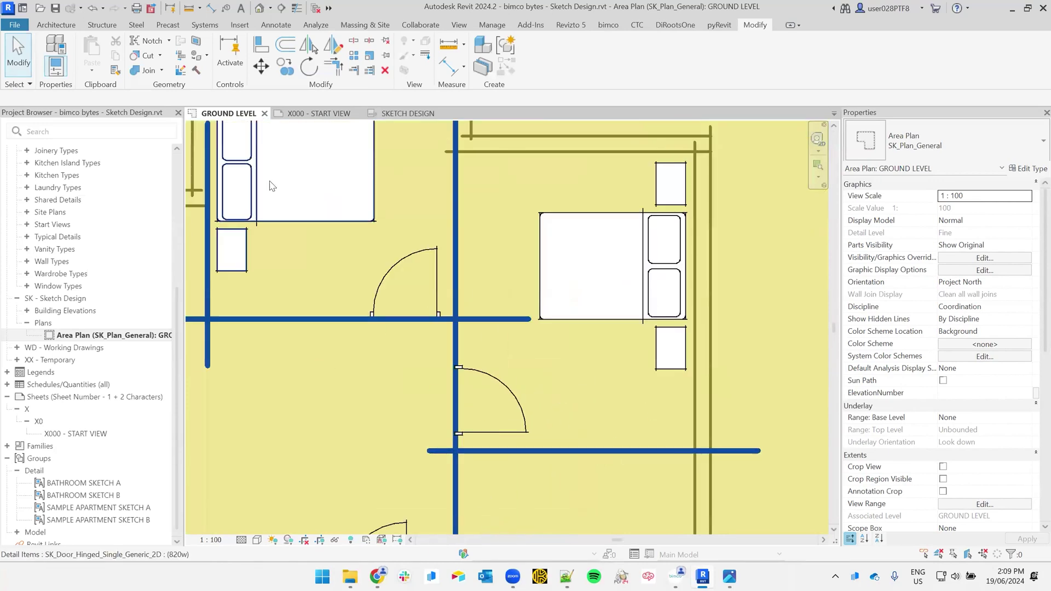
Step: Draw a wardrobe outline along the right-hand room's lower wall with Solid_BluePen(3) detail lines, its front about 2500 mm long
click(275, 26)
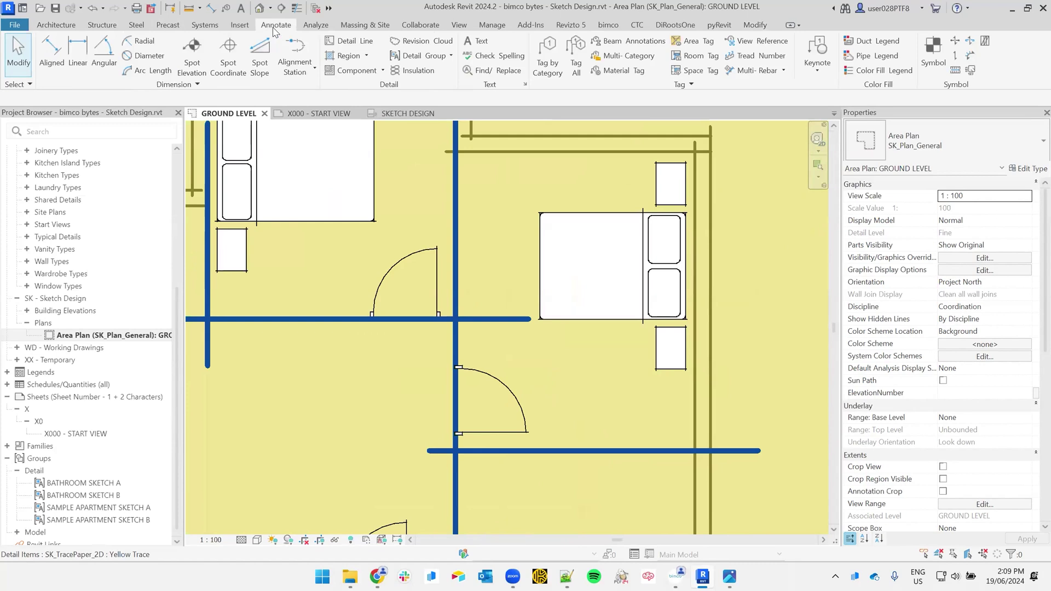
click(343, 43)
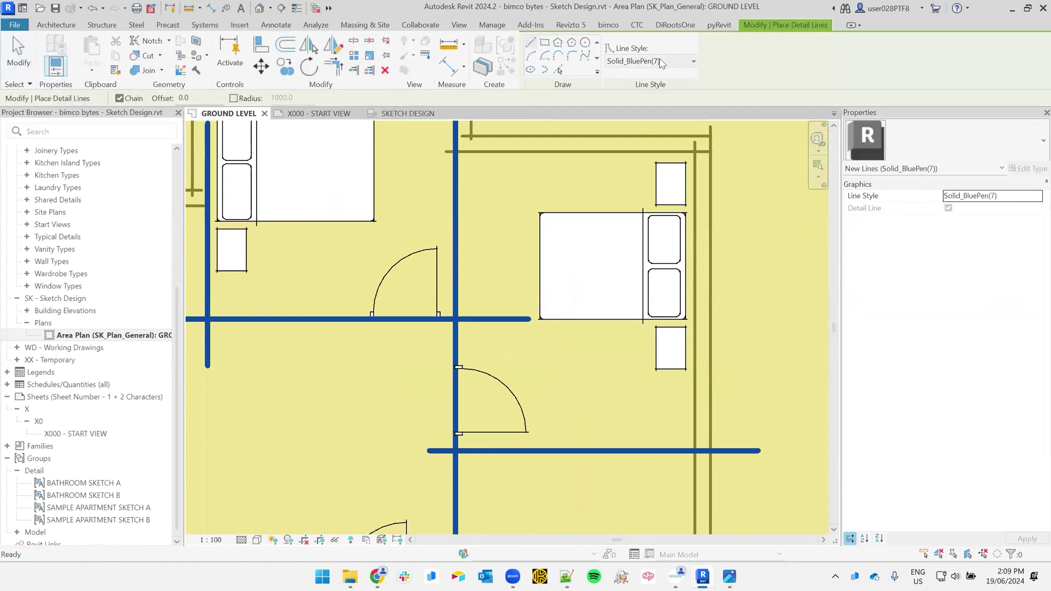
click(661, 64)
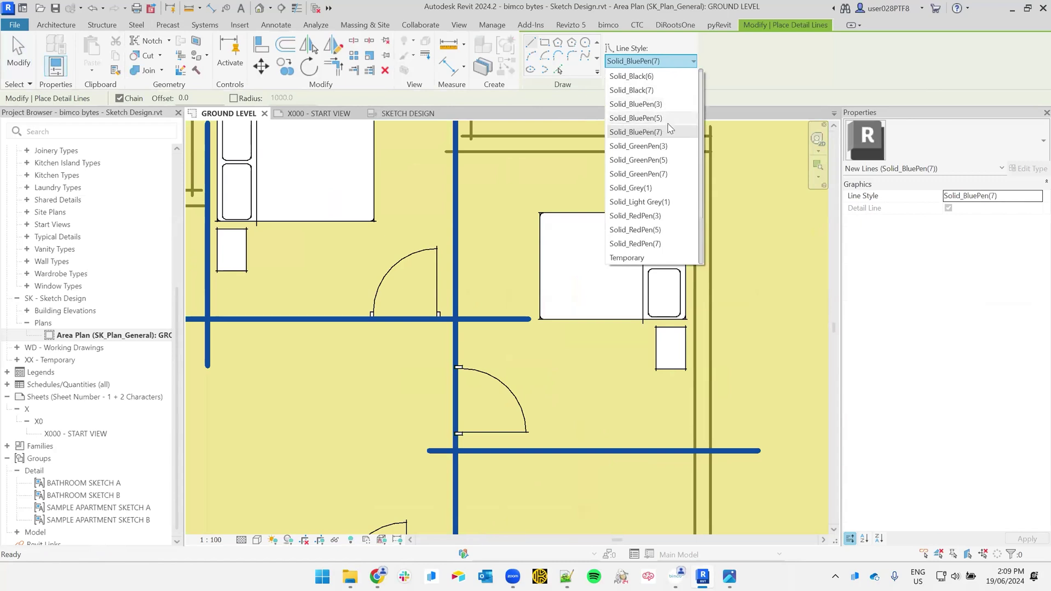
click(656, 105)
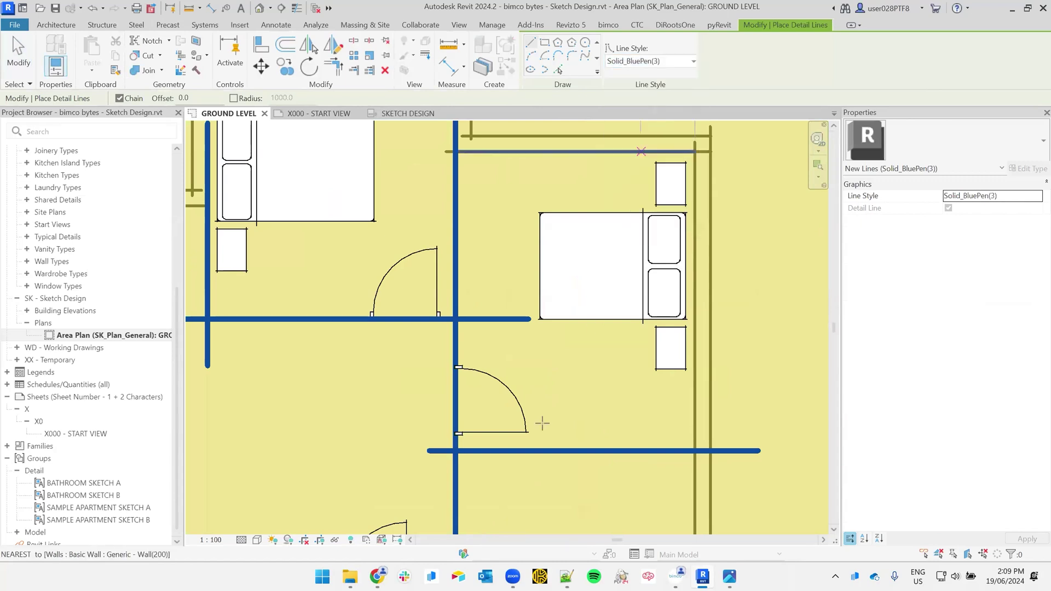
click(542, 461)
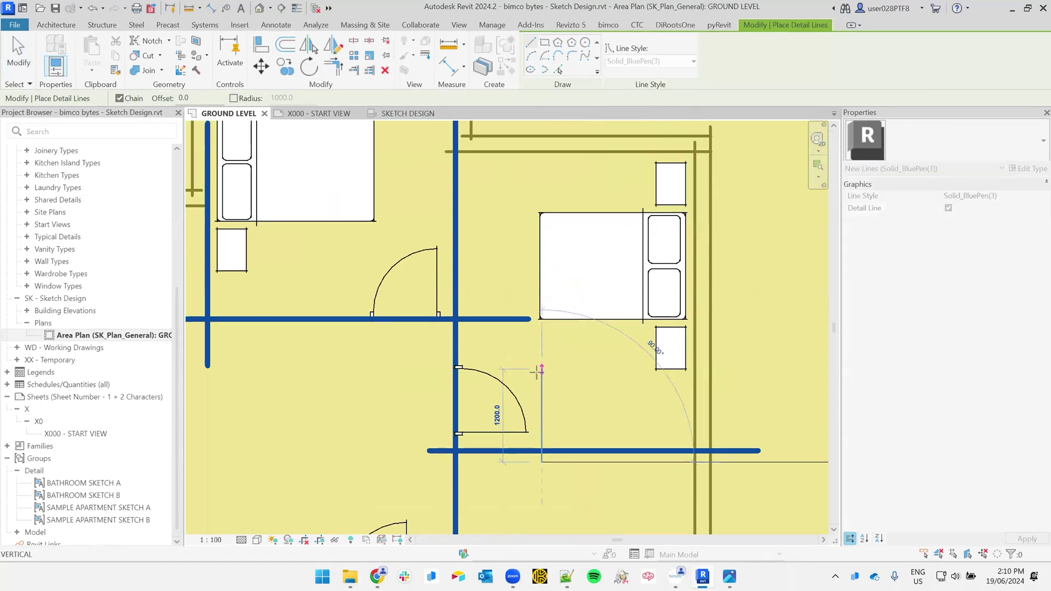
click(541, 408)
click(734, 407)
key(Escape)
key(Escape)
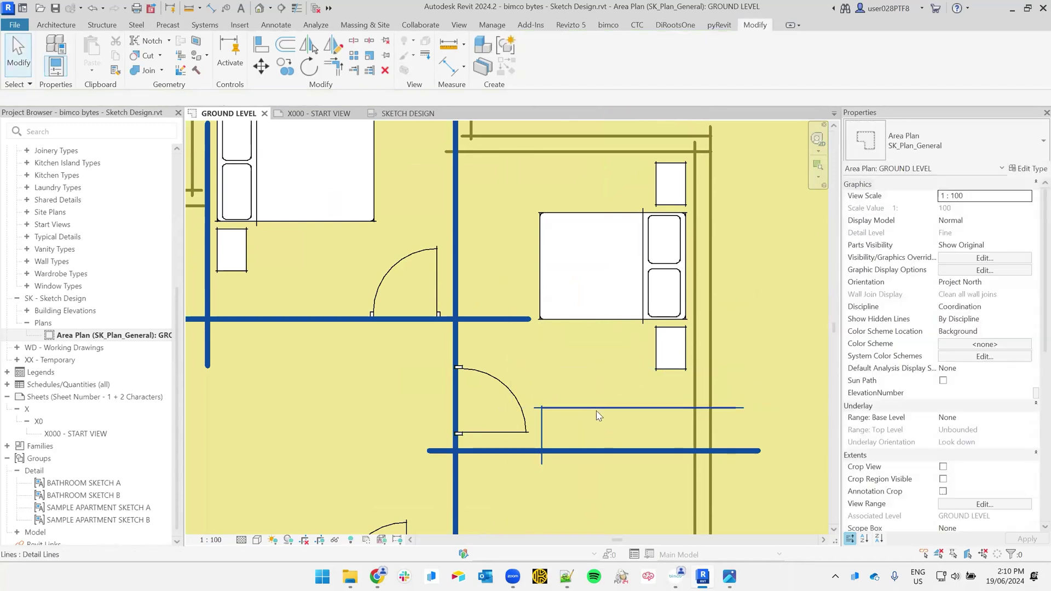
Step: Set the right-hand room's wardrobe depth to 600 mm and its end line 2000 mm from the outer wall
click(595, 408)
middle_drag(496, 438, 489, 404)
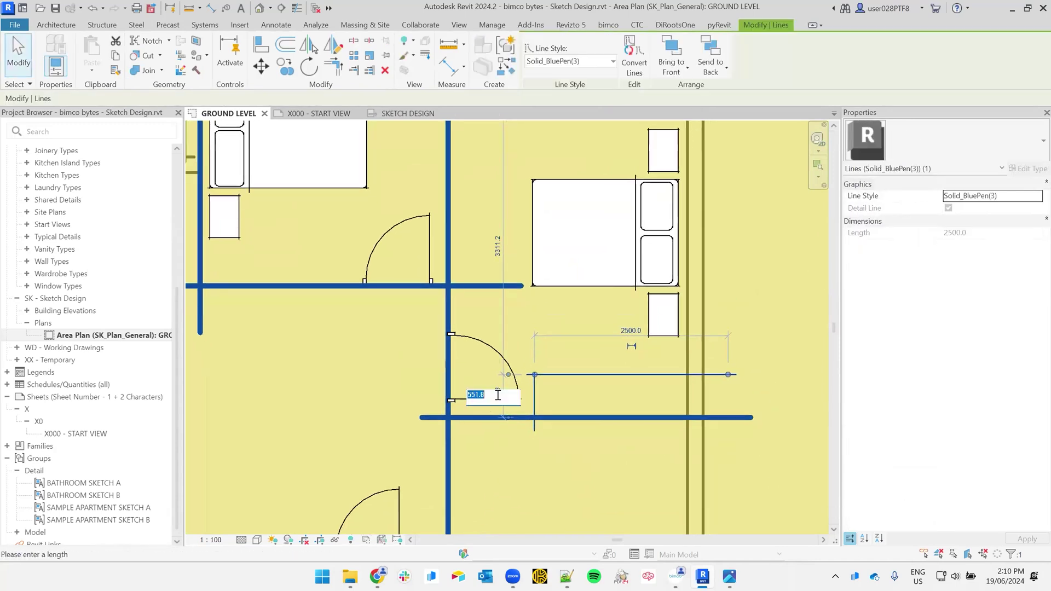
text(0)
key(Return)
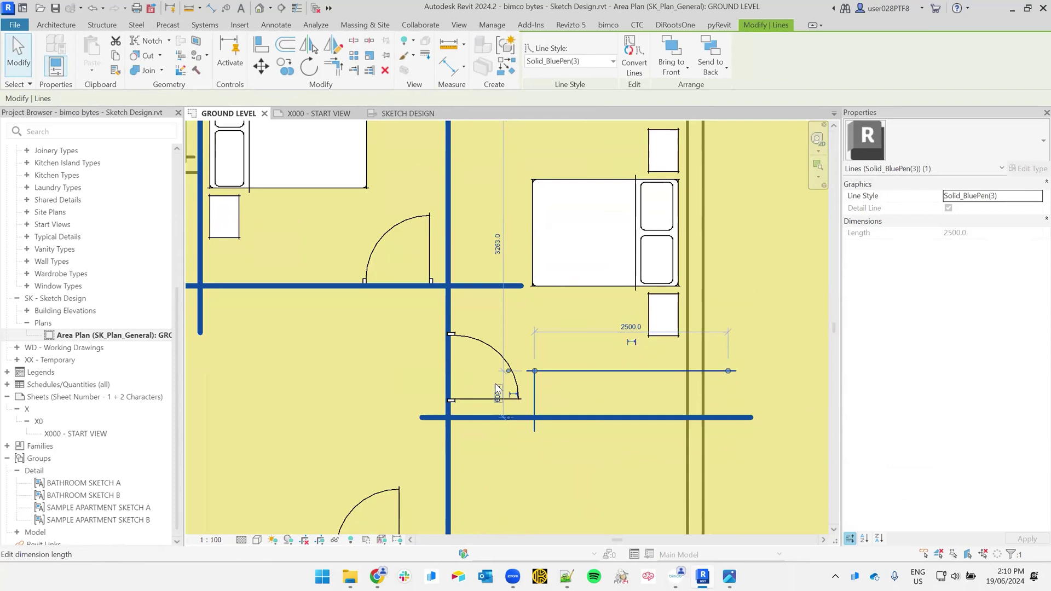
click(535, 392)
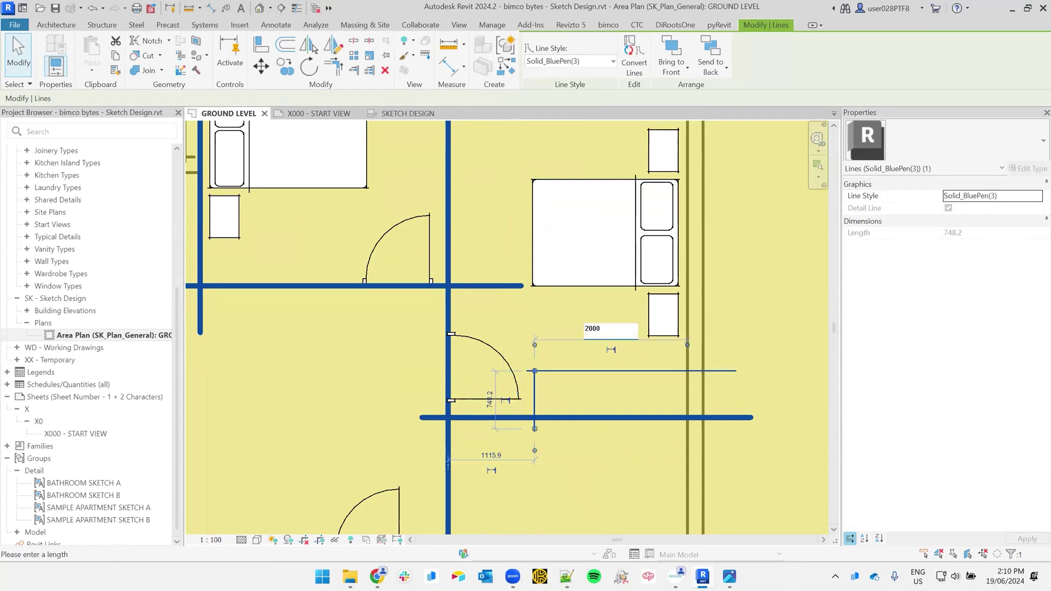
key(Return)
key(Escape)
middle_drag(639, 371, 690, 413)
scroll(659, 338, down, 2)
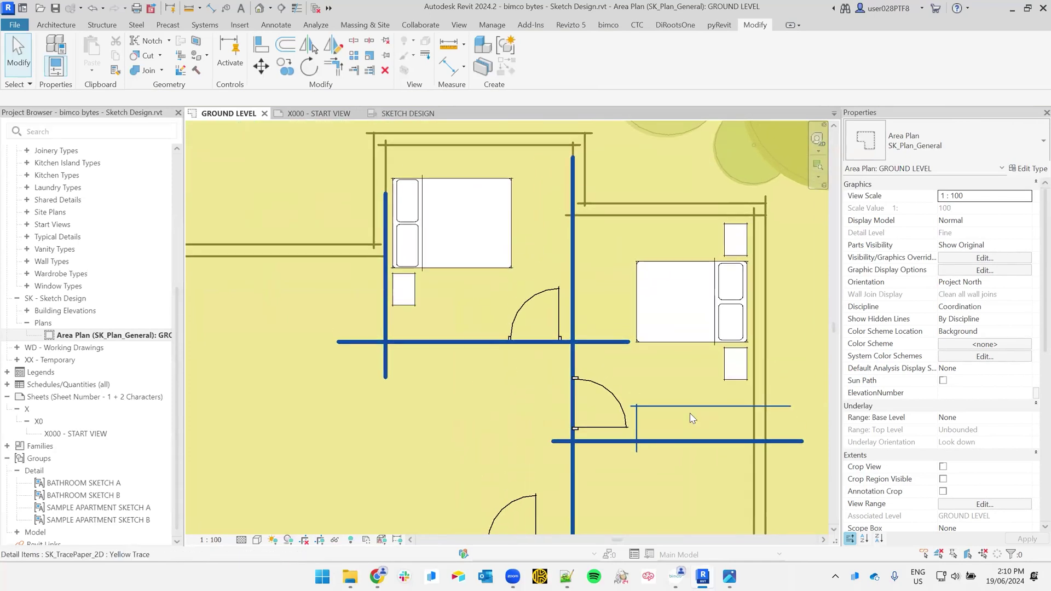
Step: Draw a Solid_BluePen(3) wardrobe outline about 1980 mm wide and 540 mm deep on the bay room's lower wall, stopping beside the door
click(659, 407)
key(c)
key(s)
scroll(388, 304, up, 3)
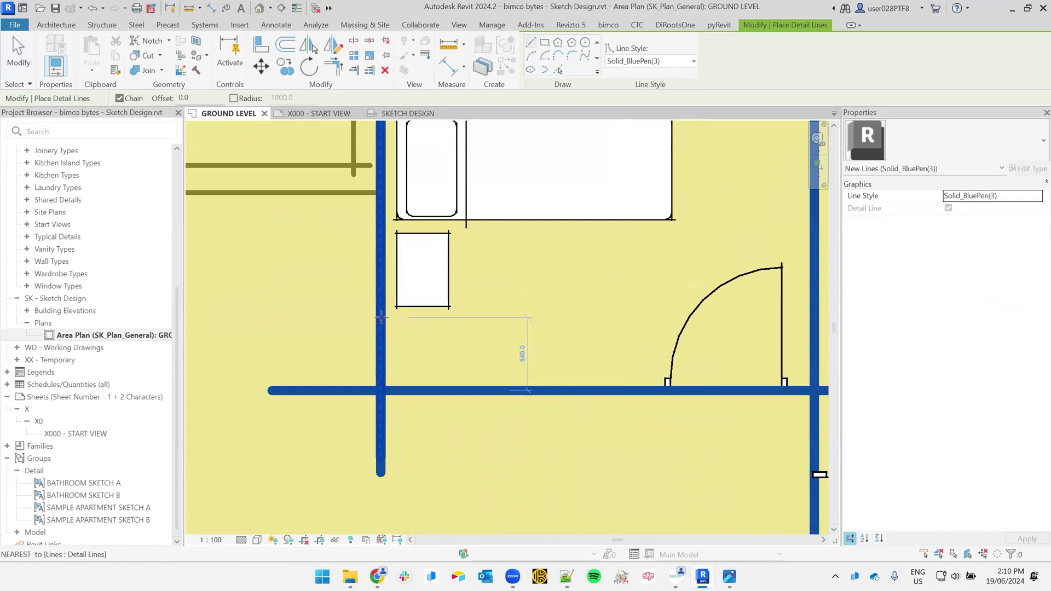
click(381, 318)
click(650, 318)
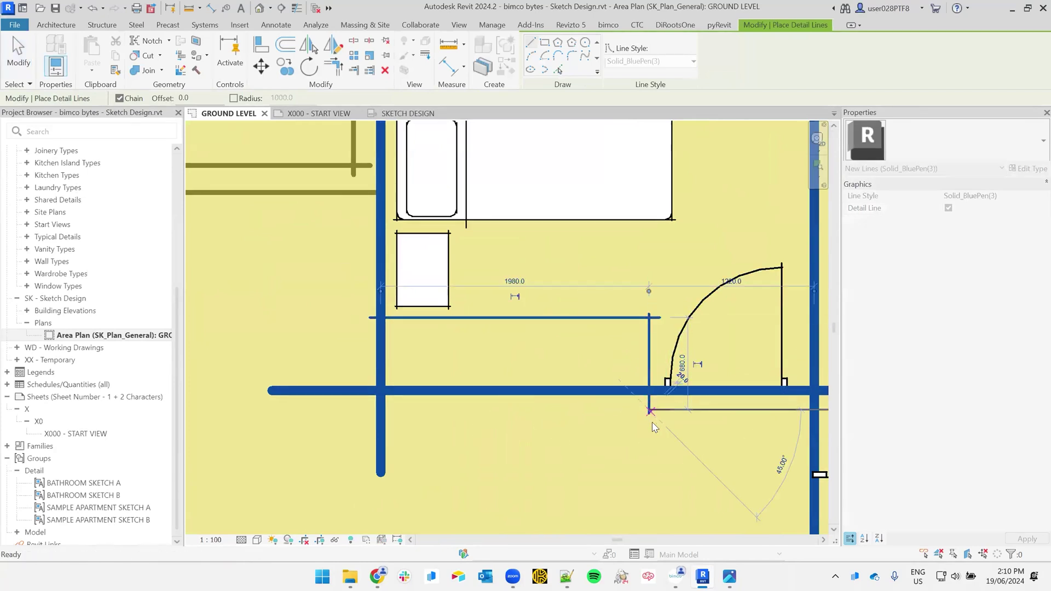
scroll(651, 427, down, 2)
key(Escape)
middle_drag(667, 426, 513, 334)
key(Escape)
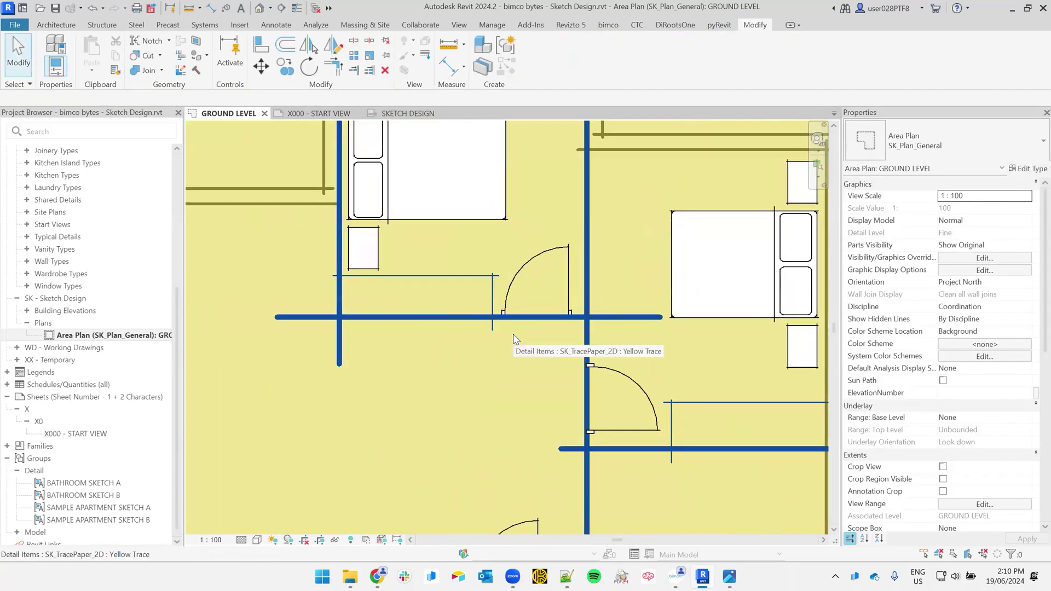
Step: Copy the six-seat SK_Table_2D from the sample furniture to the outdoor area between the bay and the left wing
scroll(515, 339, down, 6)
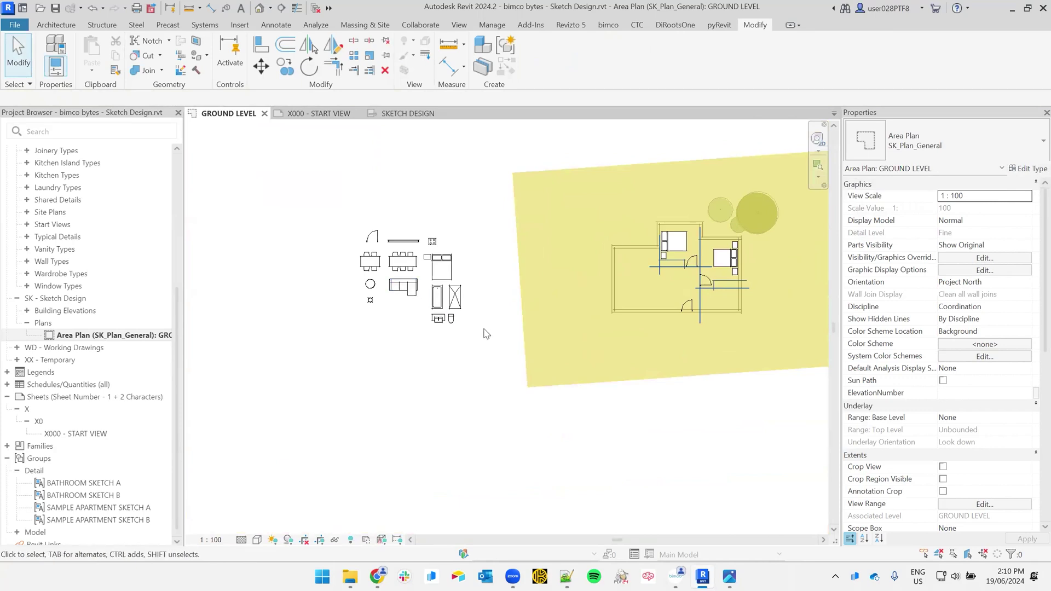
scroll(397, 246, up, 5)
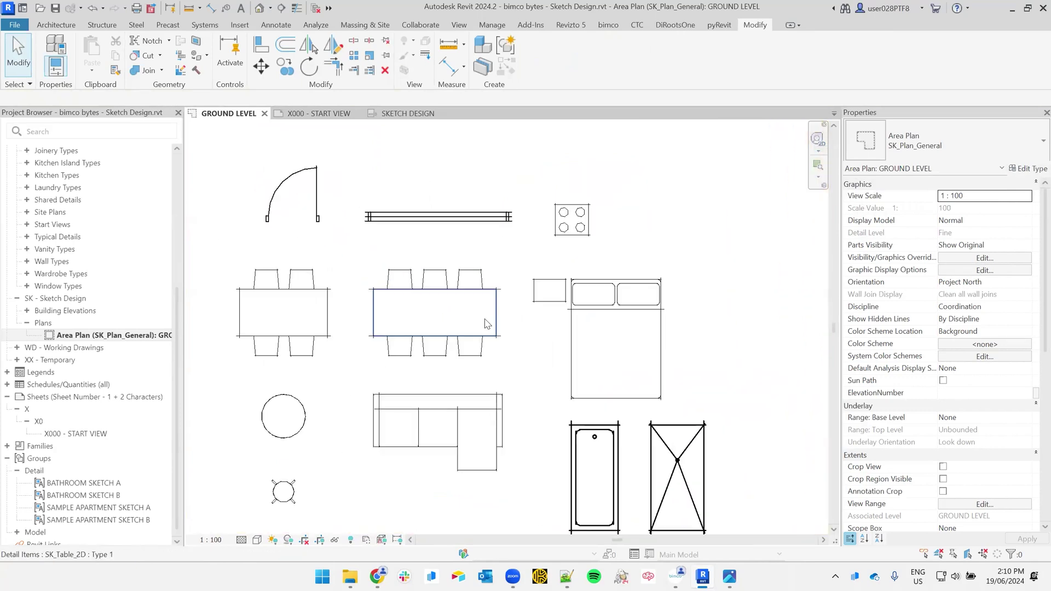
click(483, 318)
middle_drag(484, 318, 395, 309)
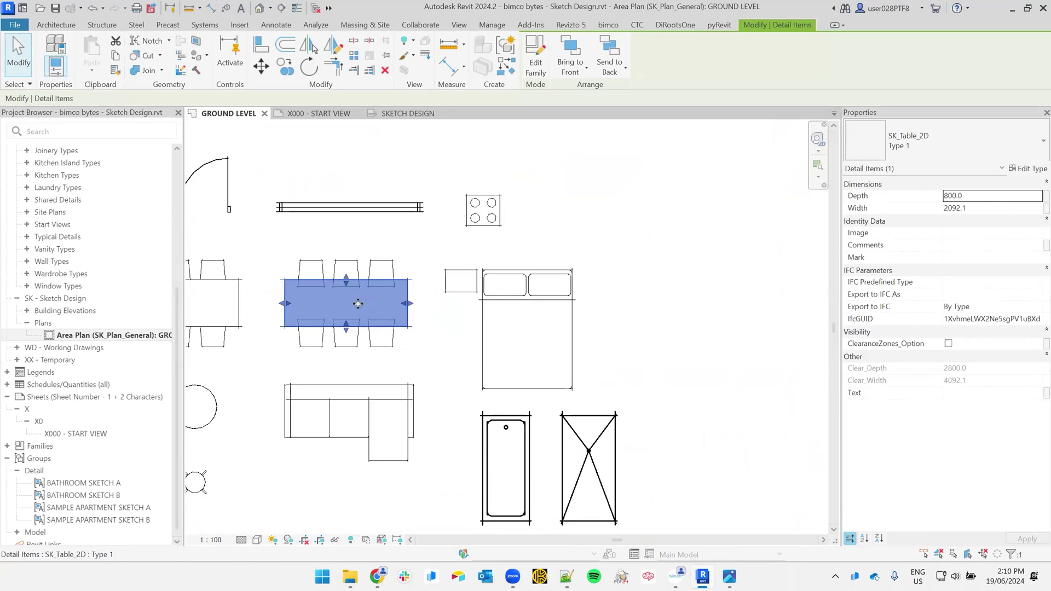
key(c)
key(o)
click(346, 306)
middle_drag(678, 379, 219, 273)
scroll(659, 322, down, 2)
scroll(659, 324, down, 3)
scroll(535, 352, up, 5)
scroll(500, 239, down, 2)
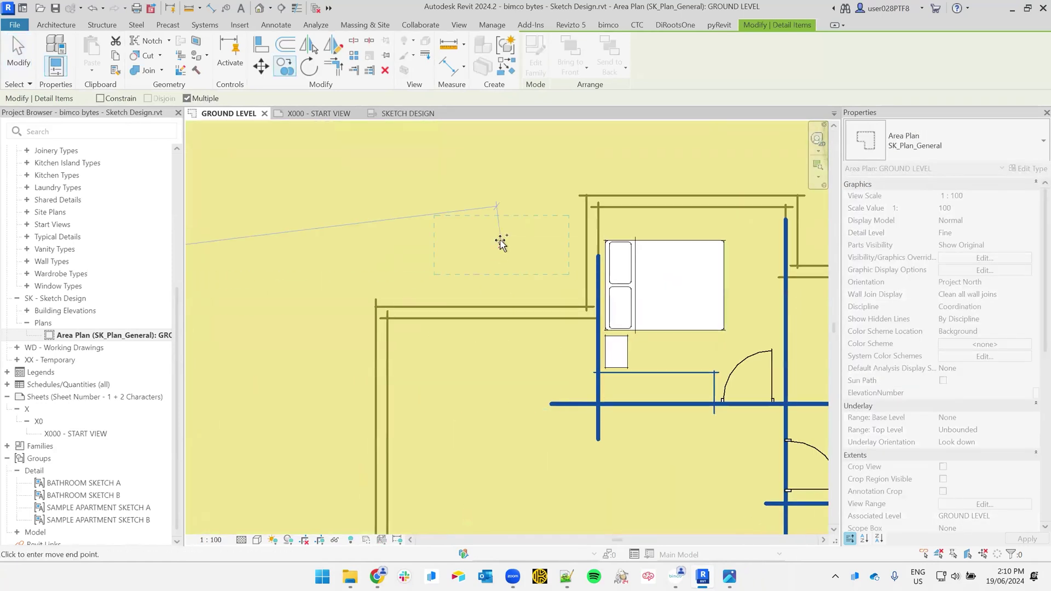
click(481, 257)
key(Escape)
middle_drag(383, 305, 436, 336)
key(Escape)
Step: Outline the outdoor area around the table with two crossing Solid_BluePen(3) lines extended from the left wing's corner and the bay's outer wall
key(d)
key(l)
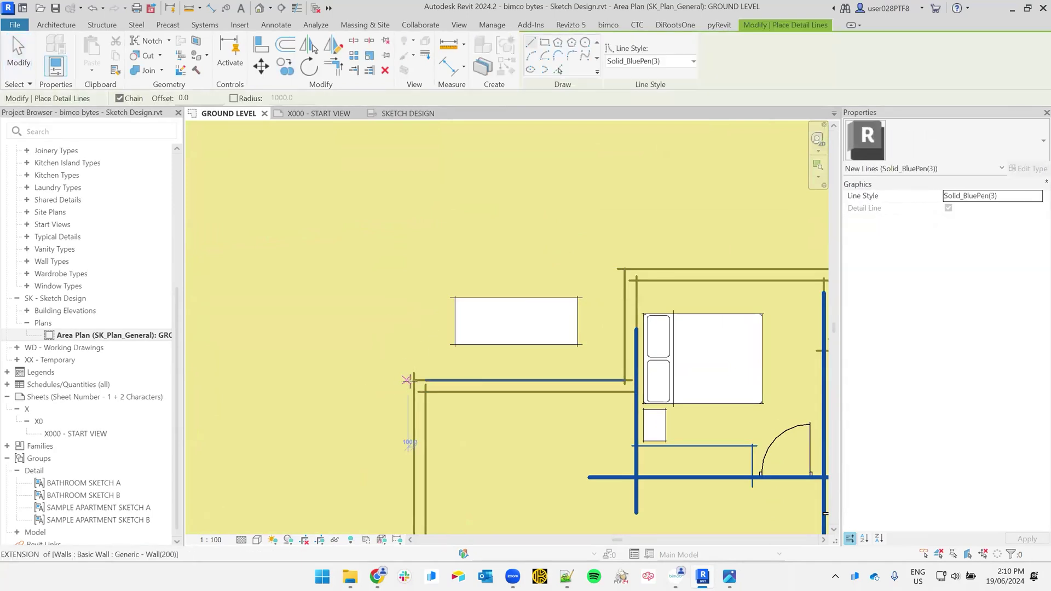
click(414, 381)
click(415, 239)
key(Escape)
click(694, 269)
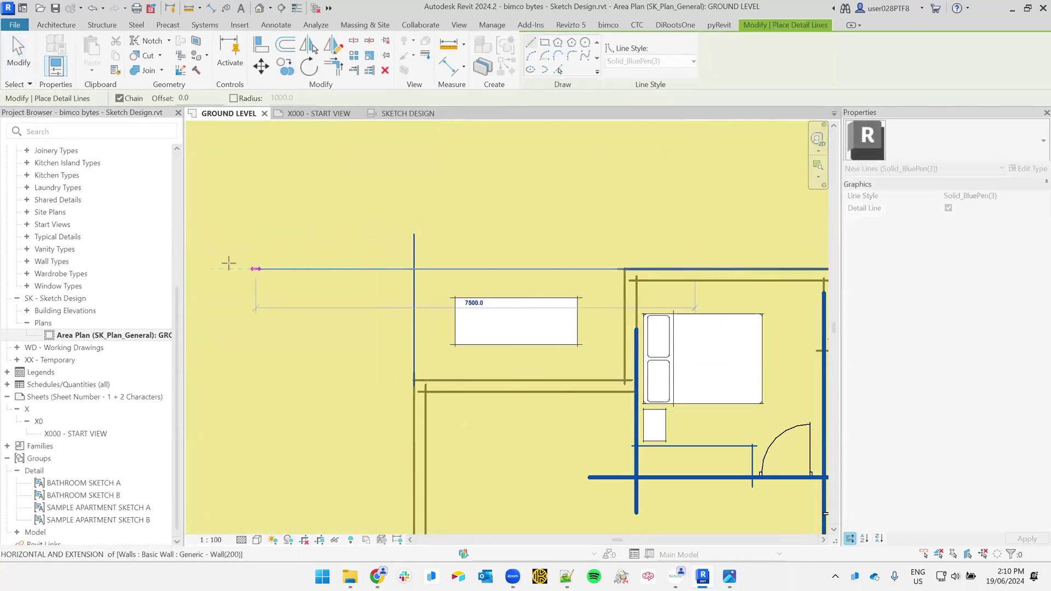
click(396, 269)
key(Escape)
key(Escape)
Step: Resize the outdoor table to a width of 1800 mm and a depth of 700 mm
click(526, 307)
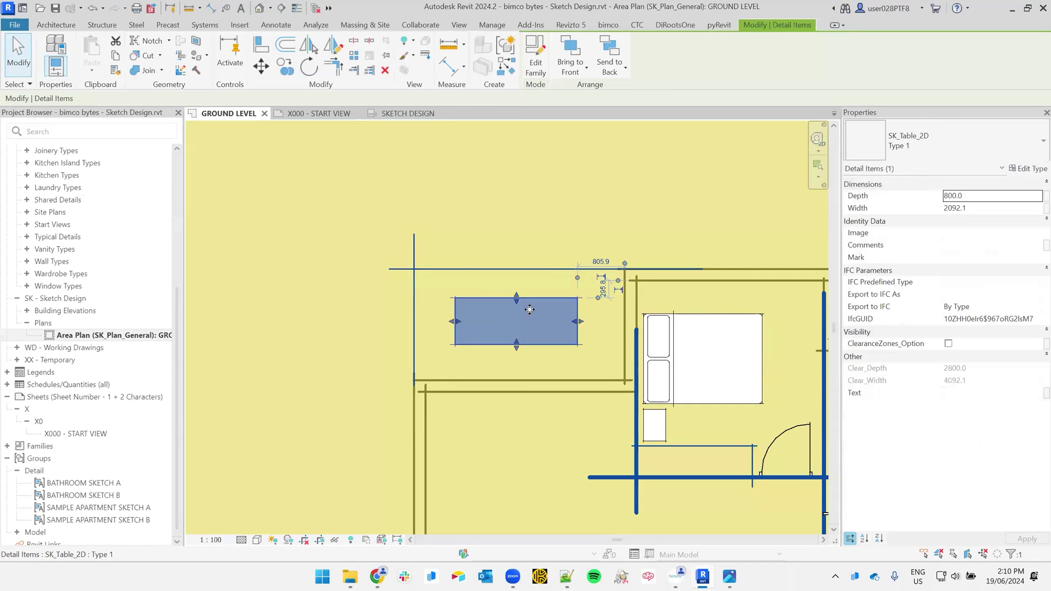
scroll(558, 315, up, 4)
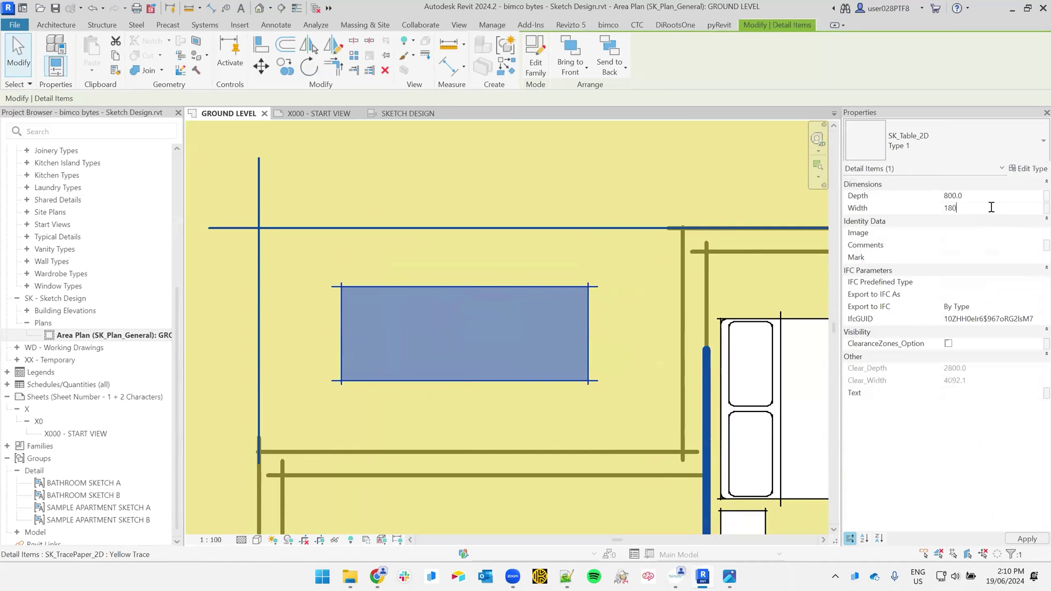
key(Return)
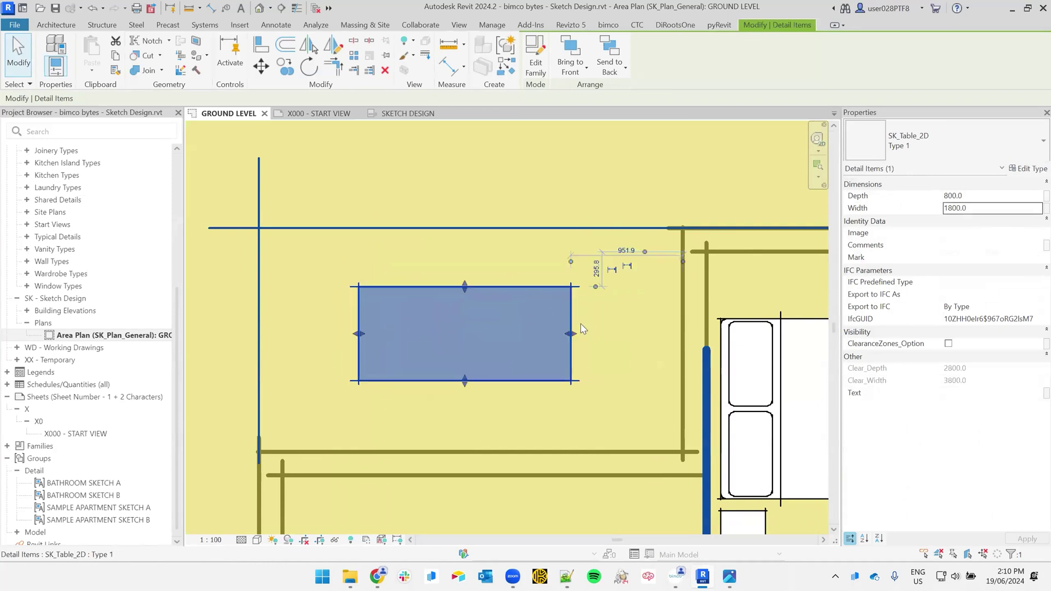
click(986, 196)
scroll(492, 307, down, 1)
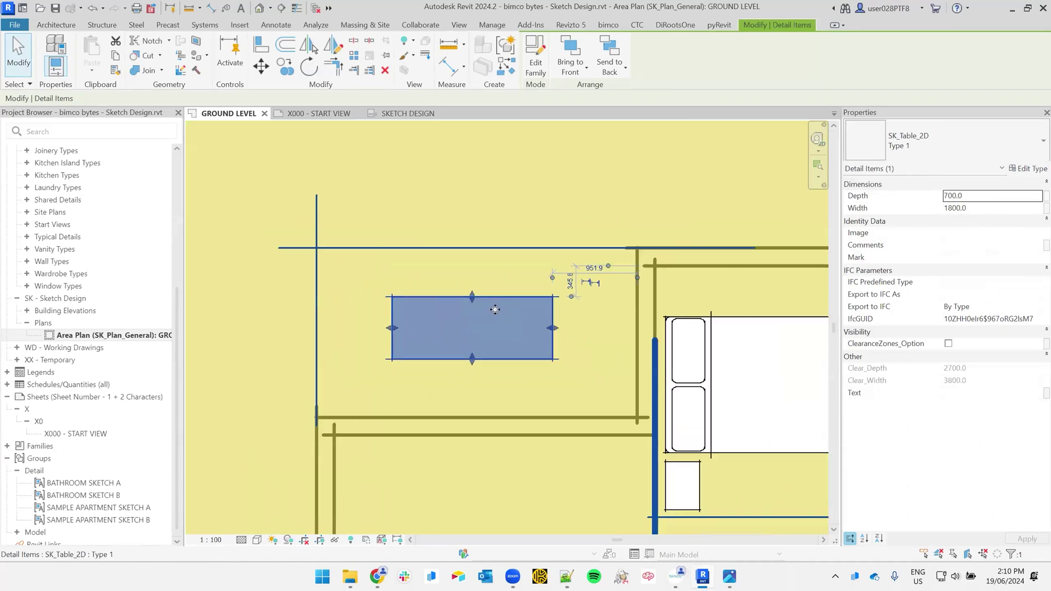
key(Escape)
Step: Copy a 450w x 450d SK_Chair_2D from the sample four-seat table to the lower edge of the outdoor table
scroll(465, 328, down, 4)
middle_drag(246, 351, 607, 375)
scroll(362, 463, up, 3)
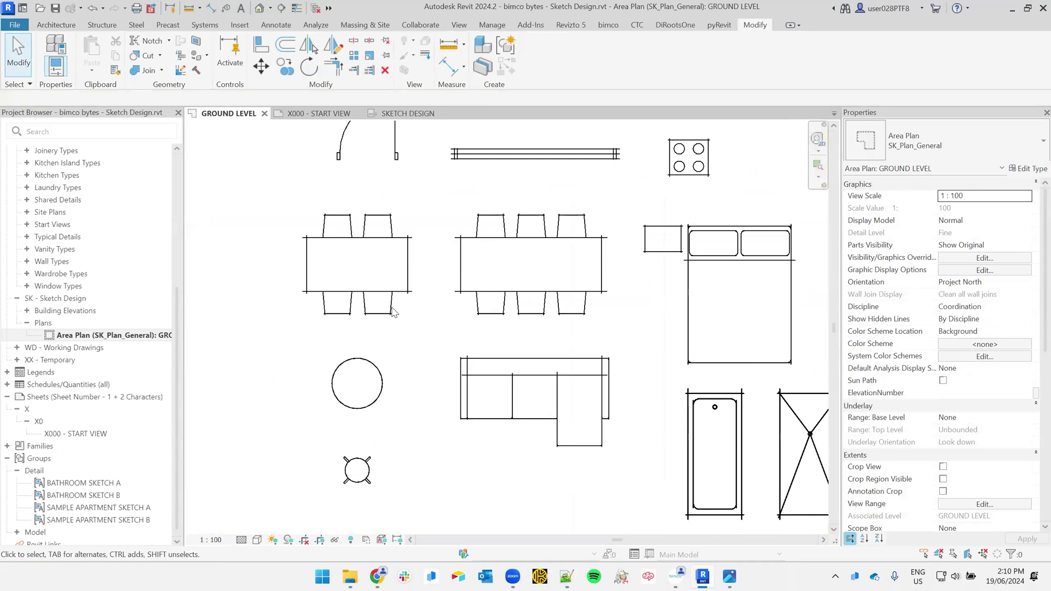
click(381, 313)
key(c)
key(o)
click(379, 314)
middle_drag(783, 350, 241, 363)
middle_drag(777, 306, 405, 333)
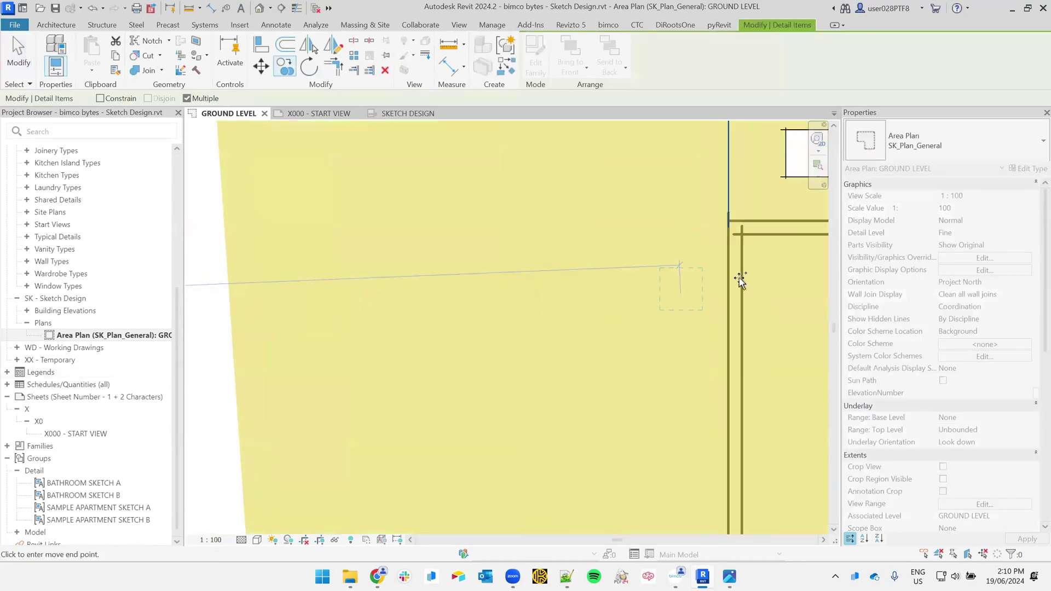
middle_drag(805, 208, 516, 349)
scroll(544, 333, up, 3)
click(587, 362)
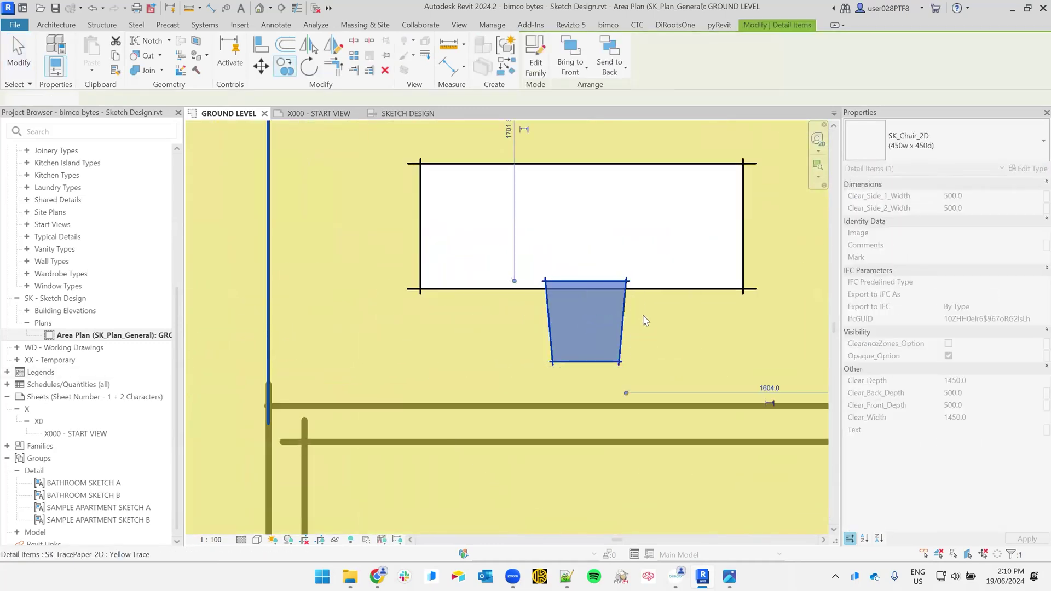
key(Escape)
middle_drag(645, 319, 628, 343)
Step: Pull the chair clear of the outdoor table, then align it with the table's centre and its wide edge with the table's lower edge
drag(608, 331, 619, 389)
key(Escape)
key(a)
key(l)
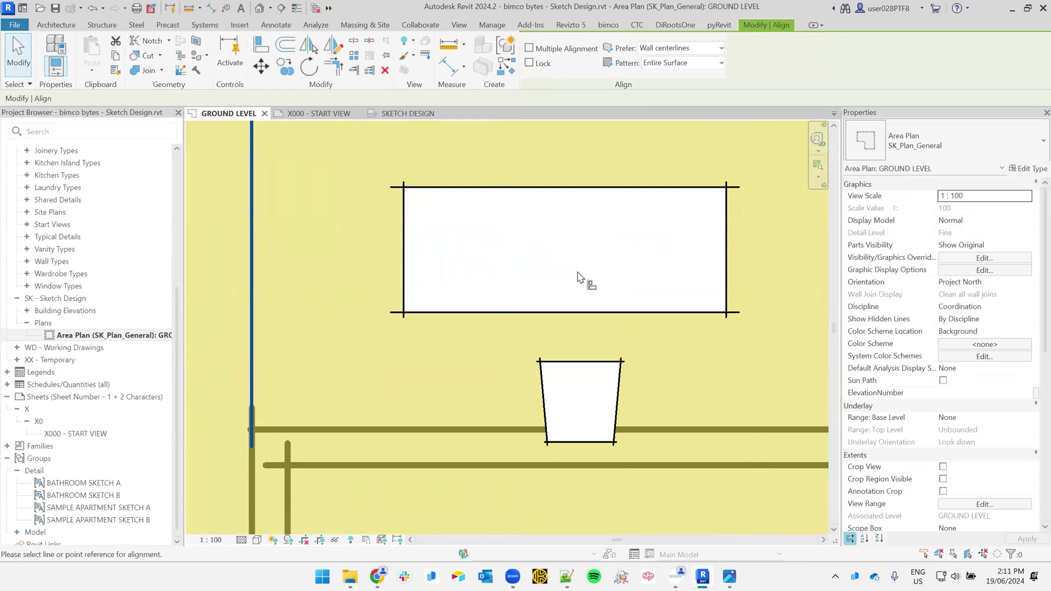
click(569, 313)
click(583, 399)
click(573, 313)
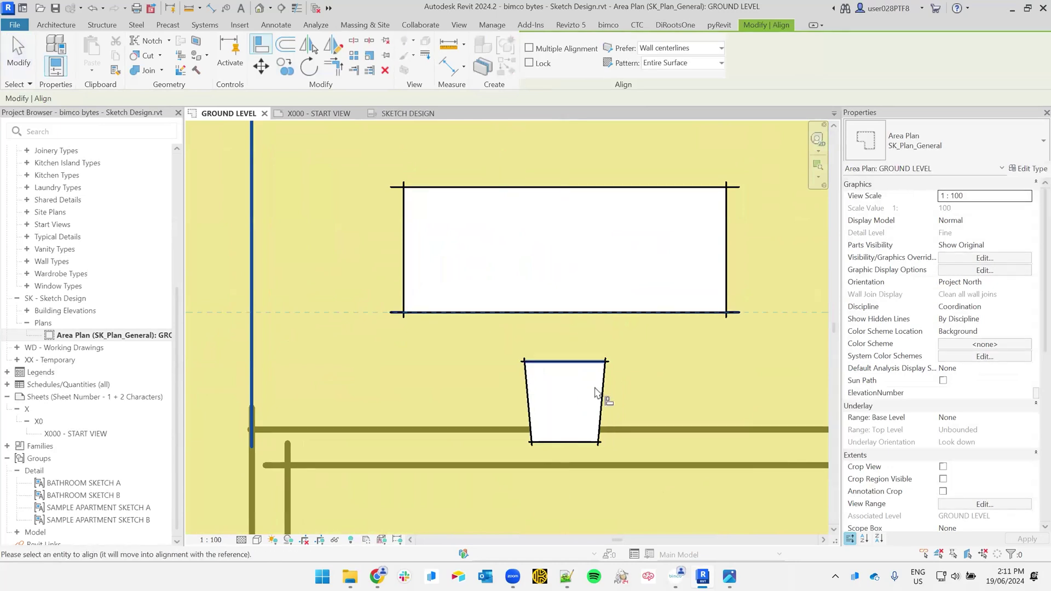
click(572, 364)
key(Escape)
Step: Align the chair's wide edge with the outdoor table's lower edge, then move the chair partly under the table
click(603, 375)
middle_drag(602, 376, 605, 417)
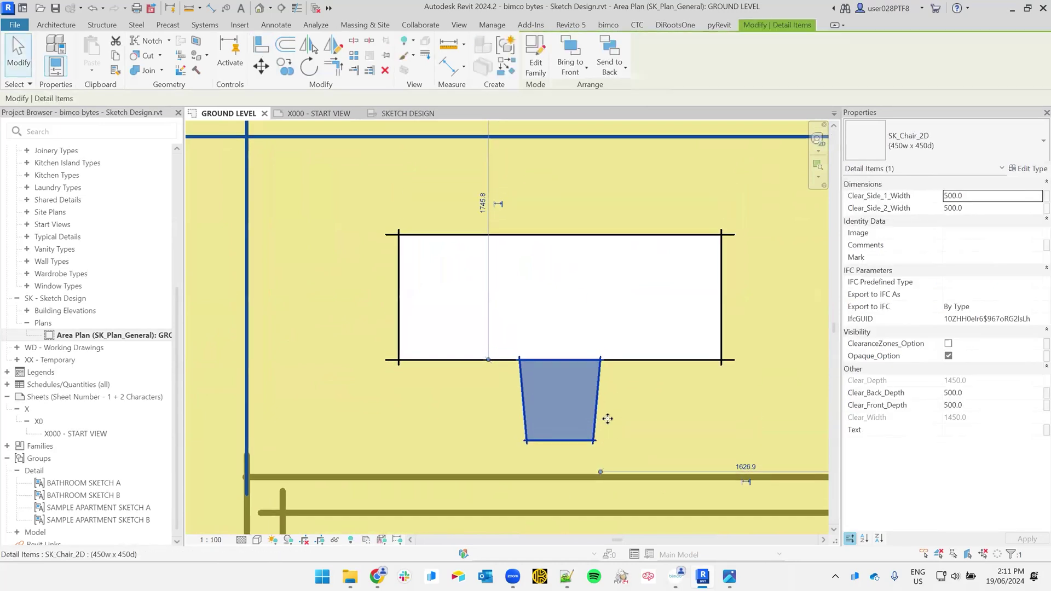
key(v)
click(655, 434)
click(655, 415)
key(Escape)
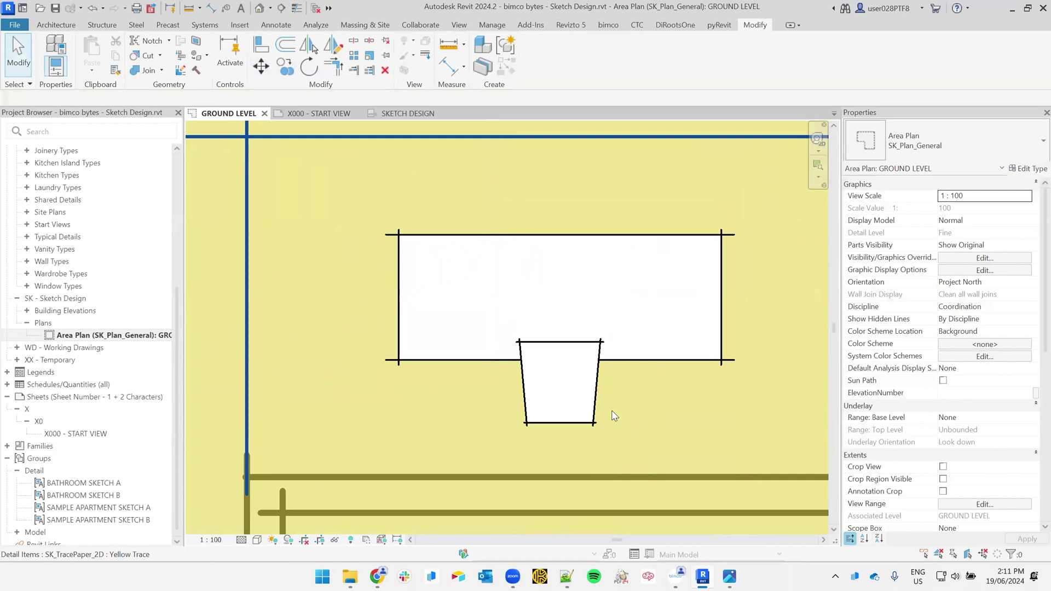
Step: Copy the chair to both sides of itself to line the outdoor table's lower edge with three evenly spaced chairs
click(594, 425)
middle_drag(594, 424, 765, 507)
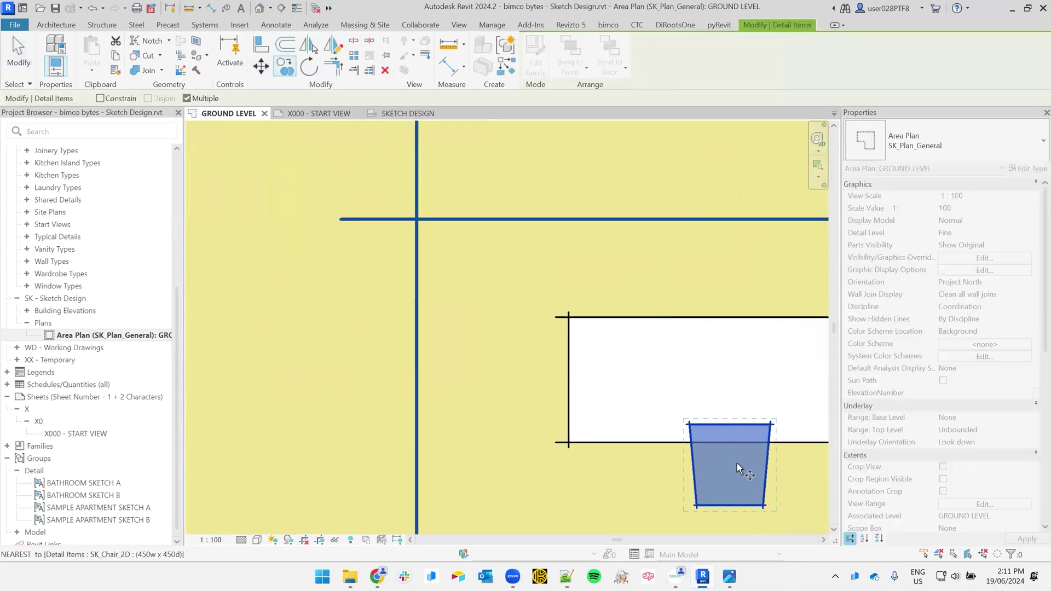
drag(733, 467, 635, 472)
click(633, 468)
middle_drag(781, 489, 539, 436)
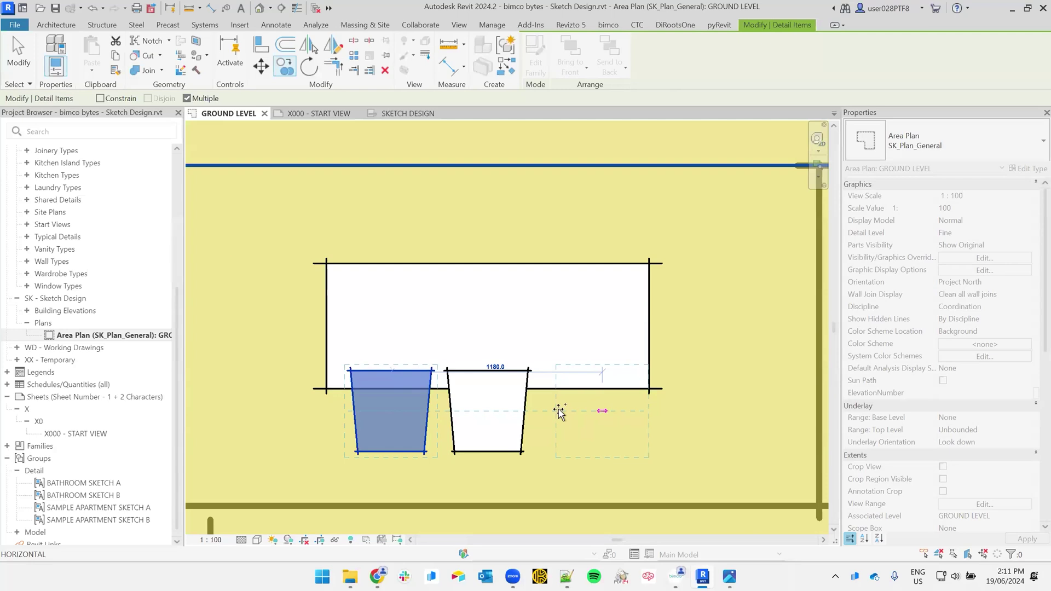
key(Escape)
click(525, 423)
key(c)
key(o)
click(602, 429)
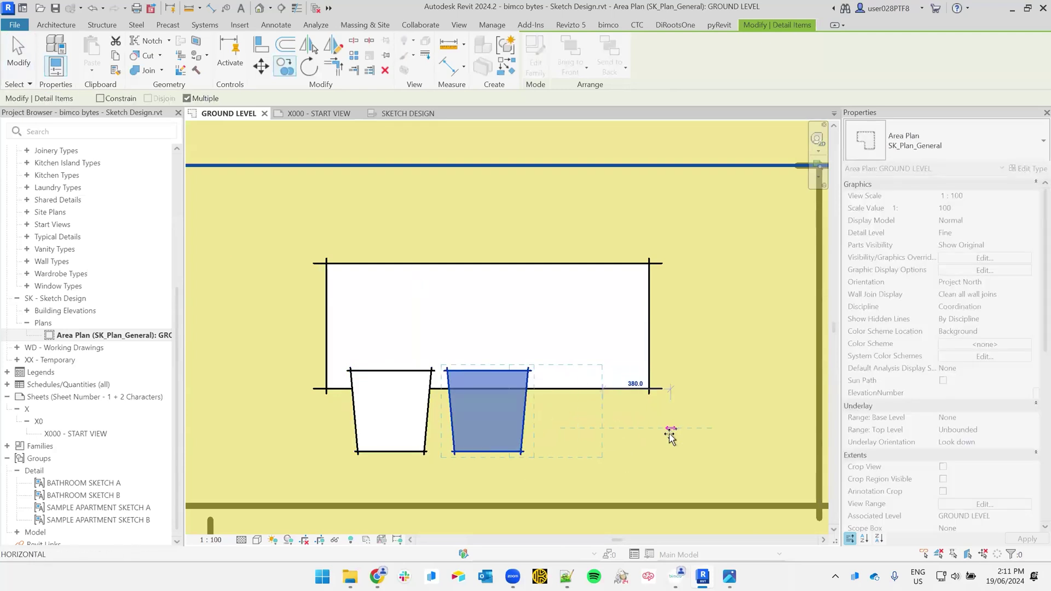
key(Return)
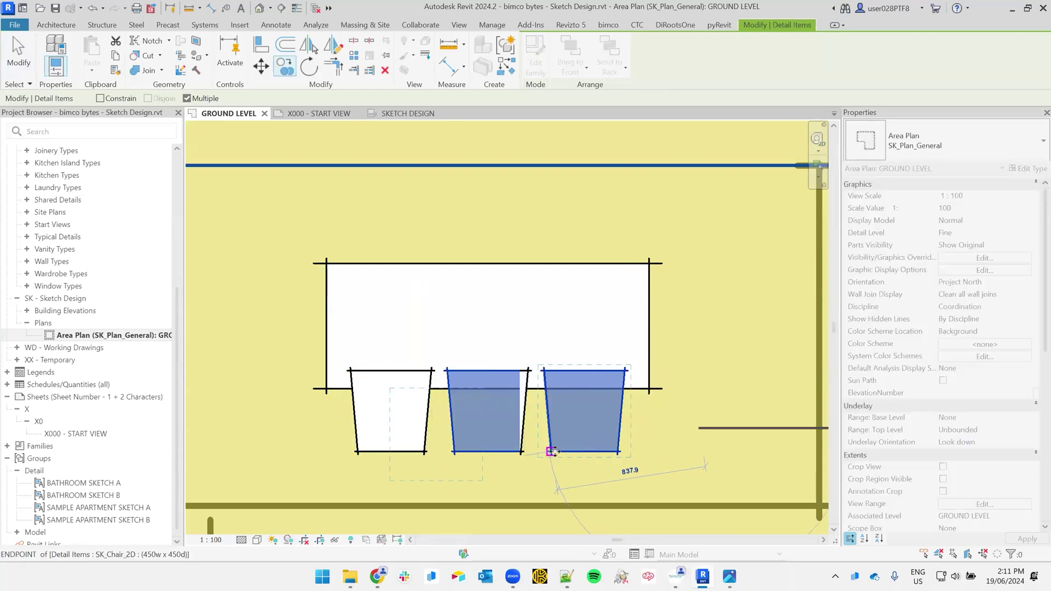
Step: Mirror the three chairs about the outdoor table's horizontal centreline with Copy disabled
ctrl+click(524, 452)
ctrl+click(421, 453)
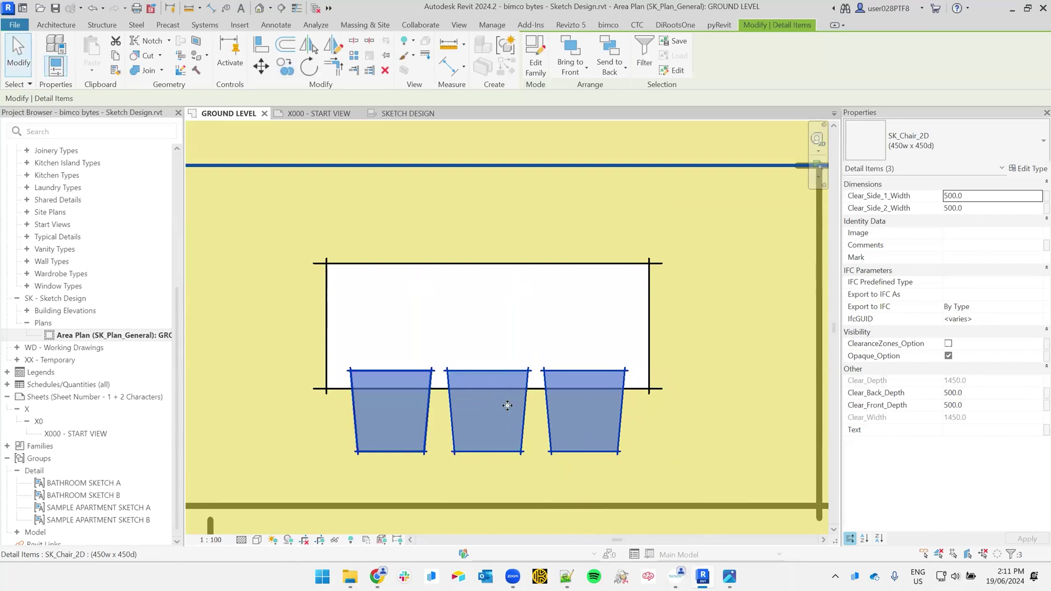
middle_drag(507, 400, 632, 483)
key(d)
key(m)
click(574, 412)
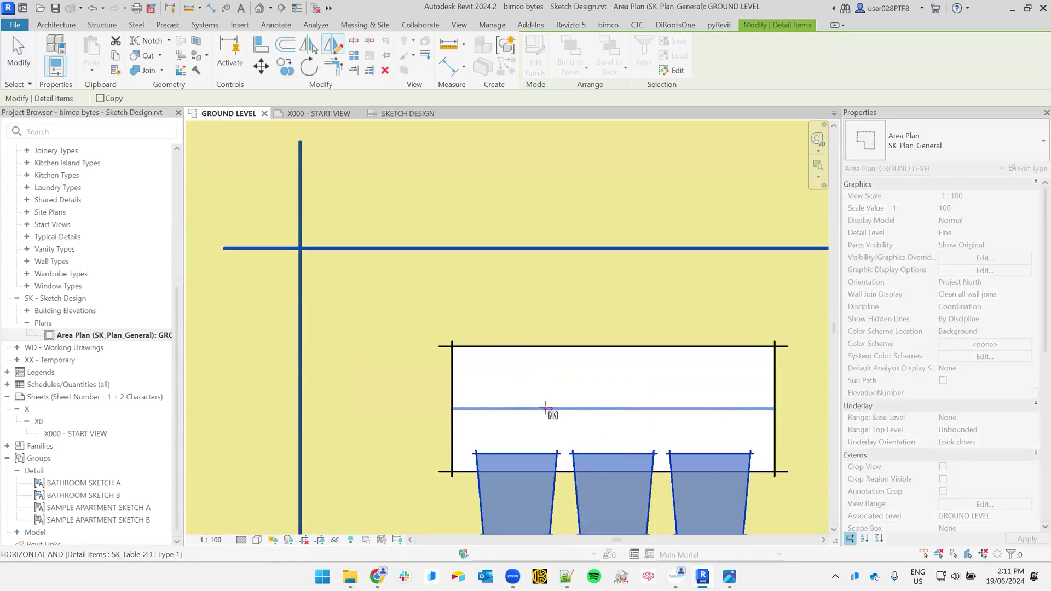
click(546, 412)
middle_drag(453, 340, 419, 291)
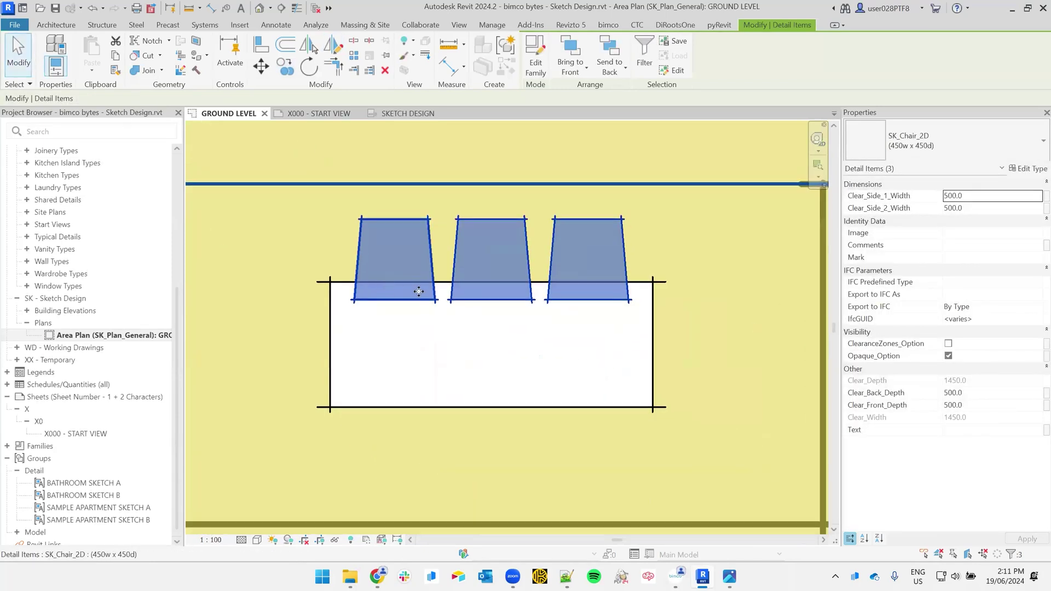
Step: Mirror the three chairs back across the table's horizontal centreline with Copy enabled to seat both long sides
key(d)
key(m)
click(101, 98)
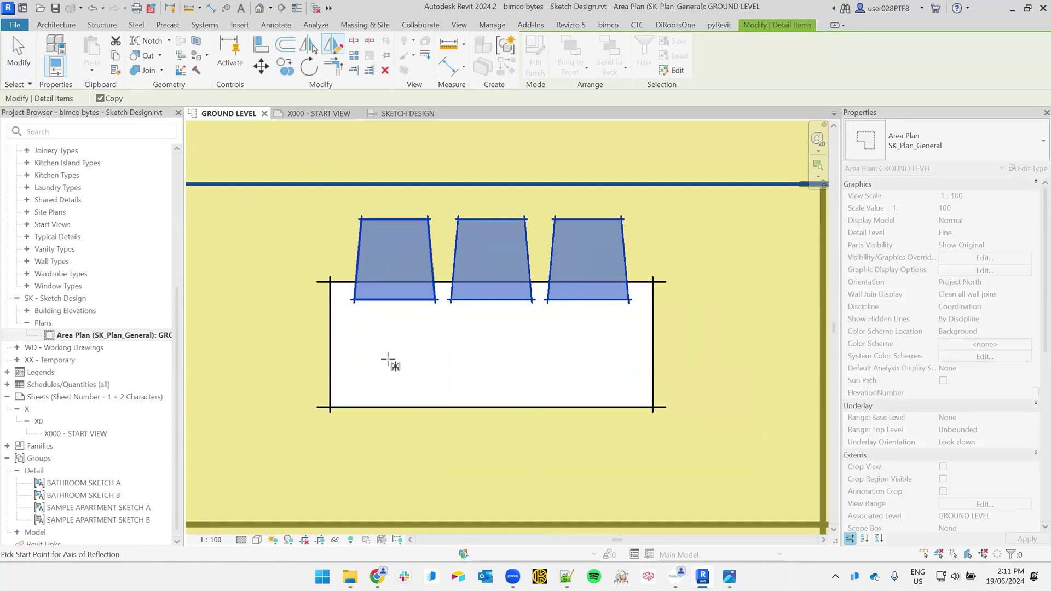
click(450, 344)
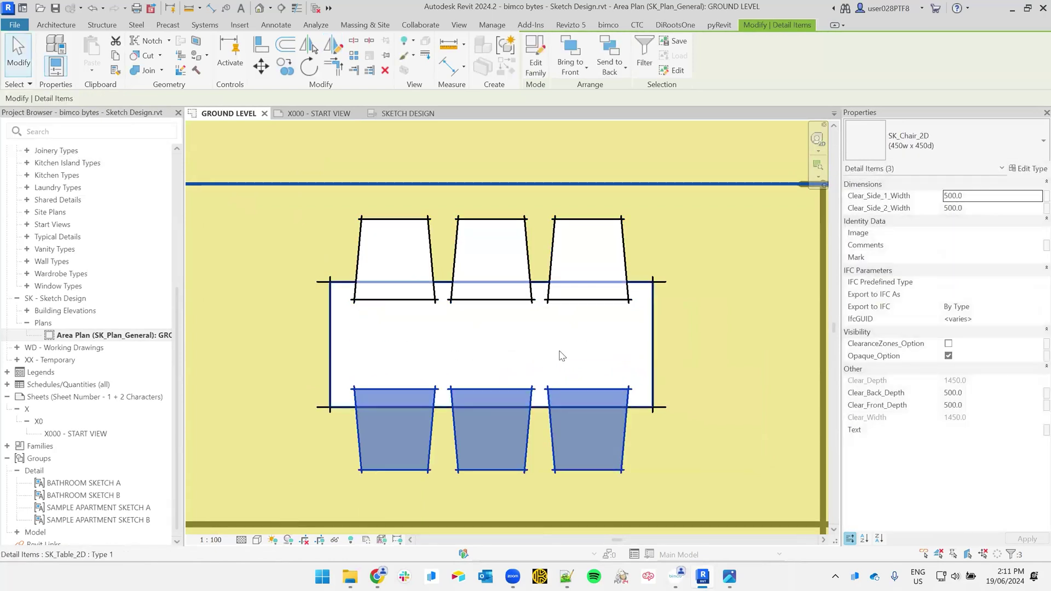
key(Escape)
Step: Bring the outdoor table in front of its six chairs
click(602, 330)
scroll(601, 331, down, 2)
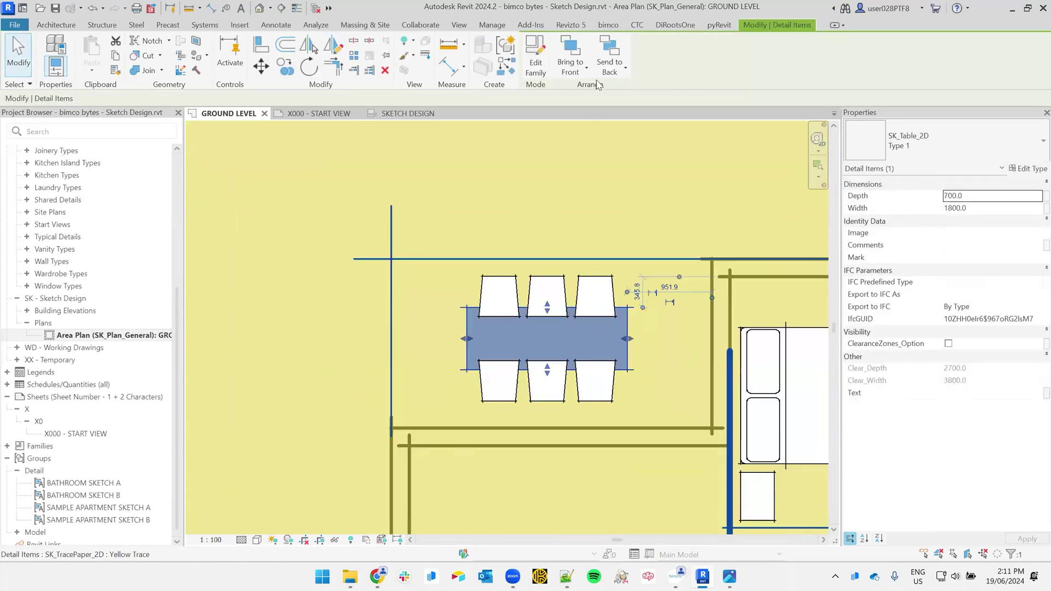
click(567, 56)
key(Escape)
Step: Copy the 2200w x 1300d L-shaped lounge and the round table from the sample furniture to the living room
scroll(540, 395, down, 4)
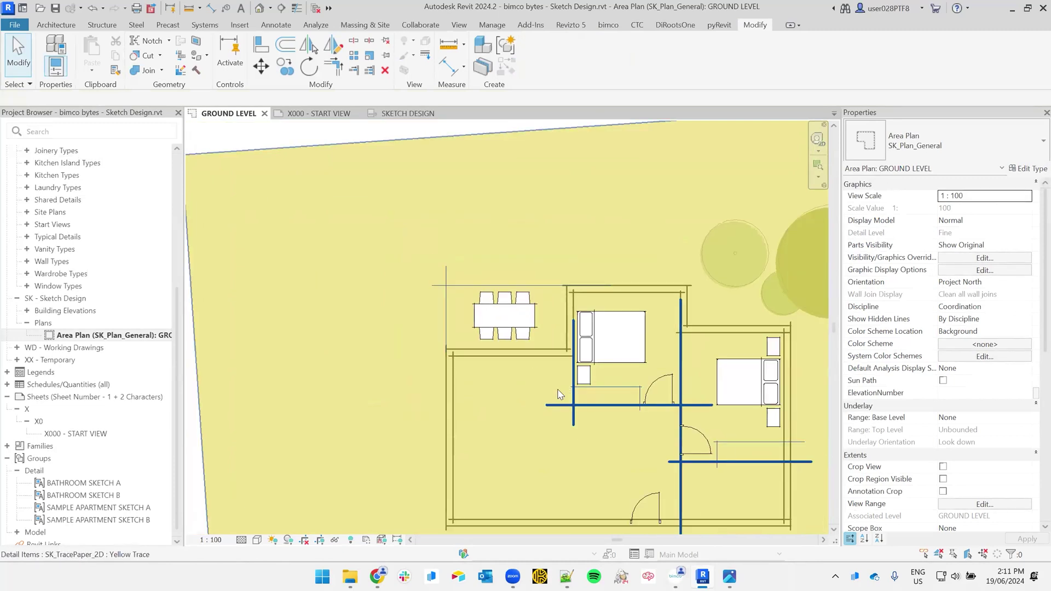
scroll(514, 391, down, 5)
middle_drag(353, 437, 576, 365)
scroll(535, 359, up, 6)
click(329, 332)
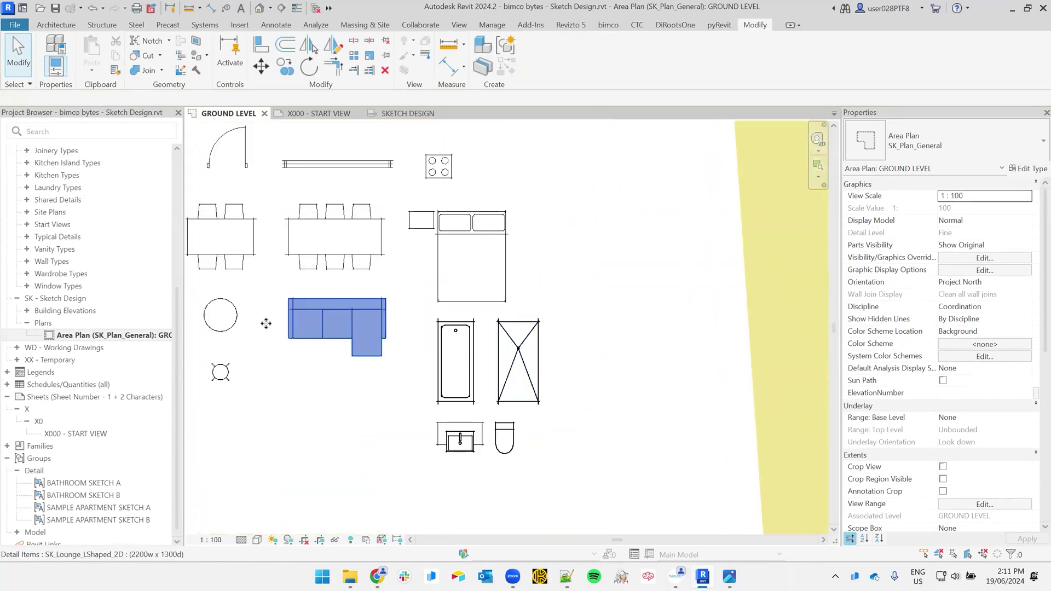
click(266, 323)
ctrl+click(220, 344)
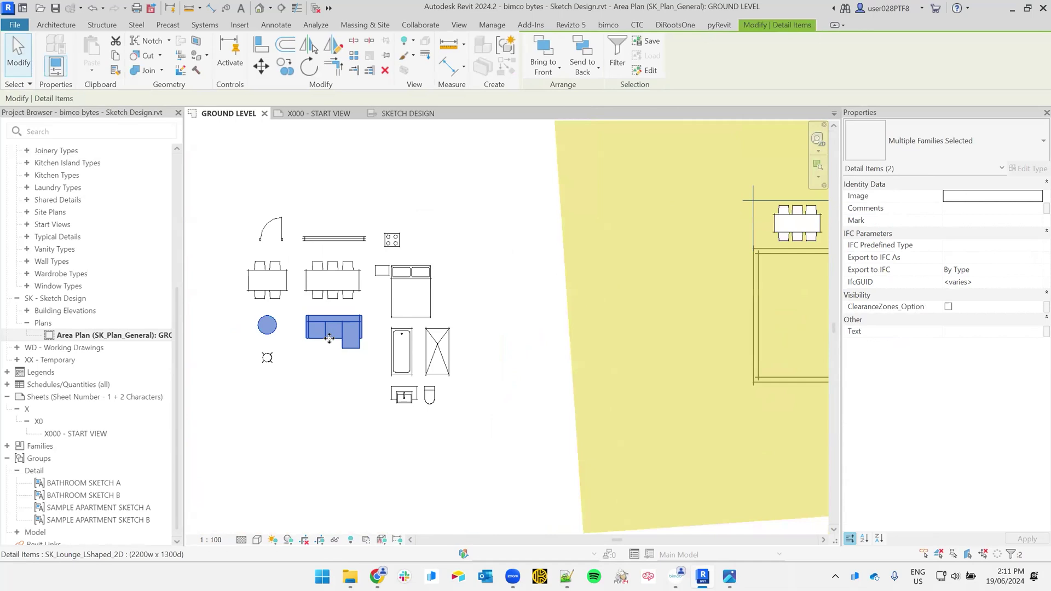
key(c)
key(o)
click(329, 338)
scroll(693, 307, up, 1)
middle_drag(794, 282, 432, 281)
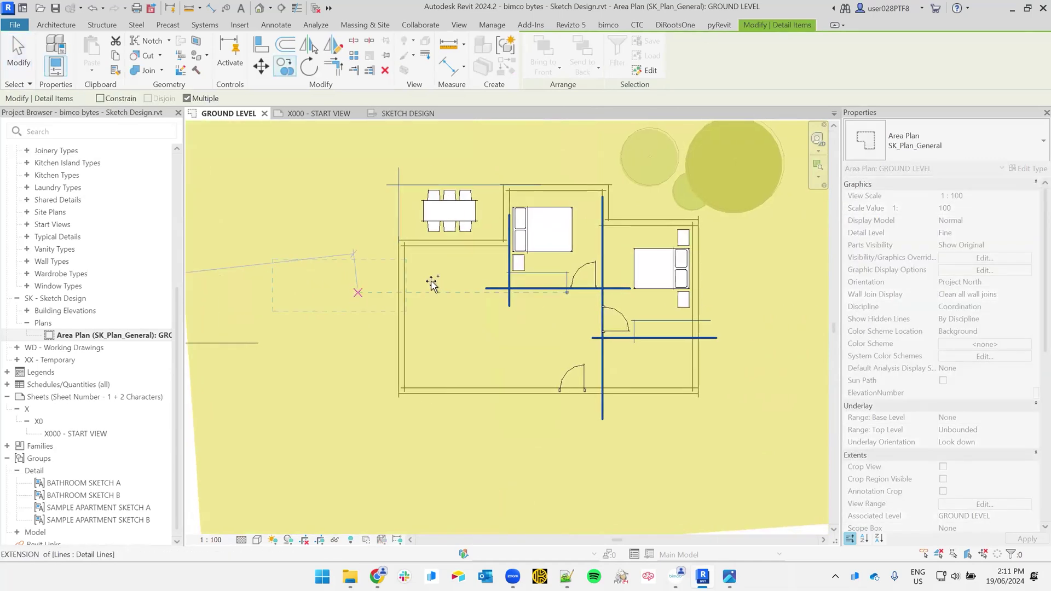
scroll(432, 283, up, 5)
click(554, 289)
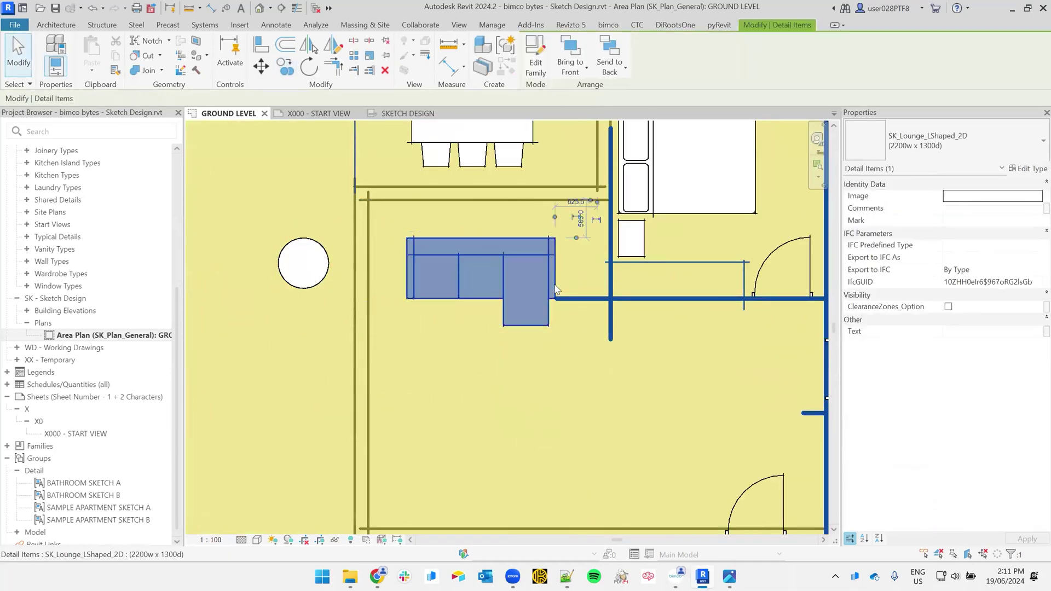
Step: Rotate the lounge a quarter turn and set it beside the bedroom wall, then move the round table in front of it
key(space)
drag(481, 270, 562, 349)
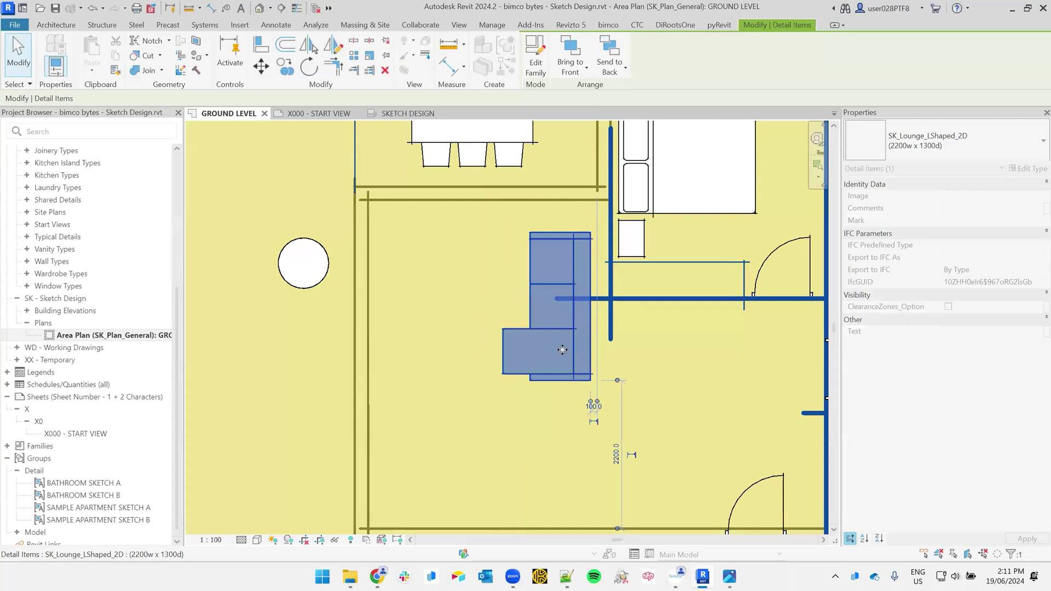
key(Escape)
click(307, 268)
drag(307, 266, 420, 273)
click(516, 392)
Step: Sketch the L-shaped kitchen bench front with Solid_RedPen(5) detail lines between the living room's left and lower walls, making the long run 3800 mm
scroll(539, 381, up, 1)
middle_drag(532, 354, 510, 323)
scroll(511, 325, down, 3)
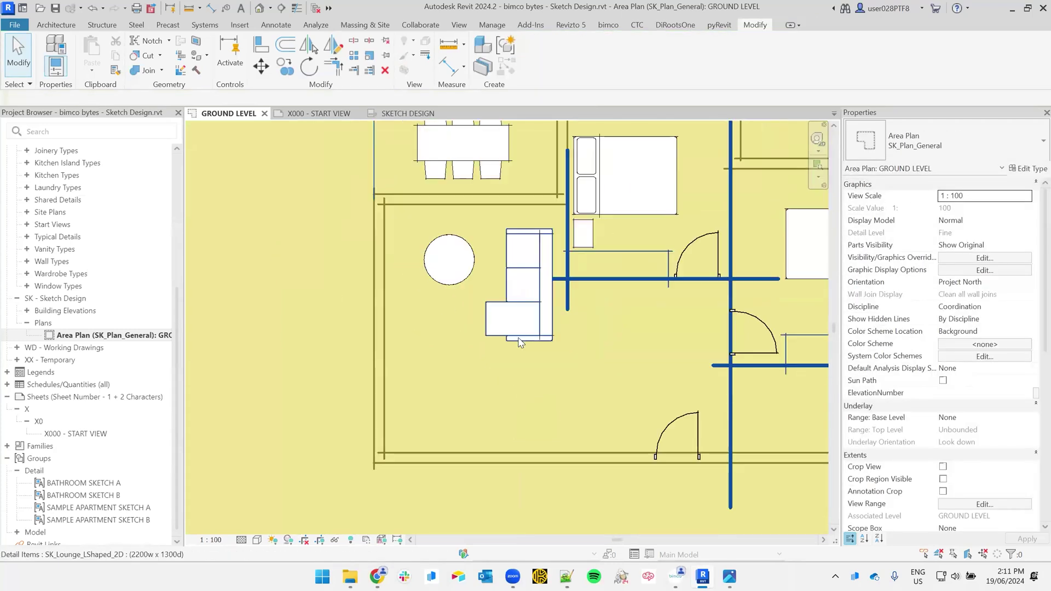
scroll(577, 317, down, 3)
scroll(437, 392, up, 3)
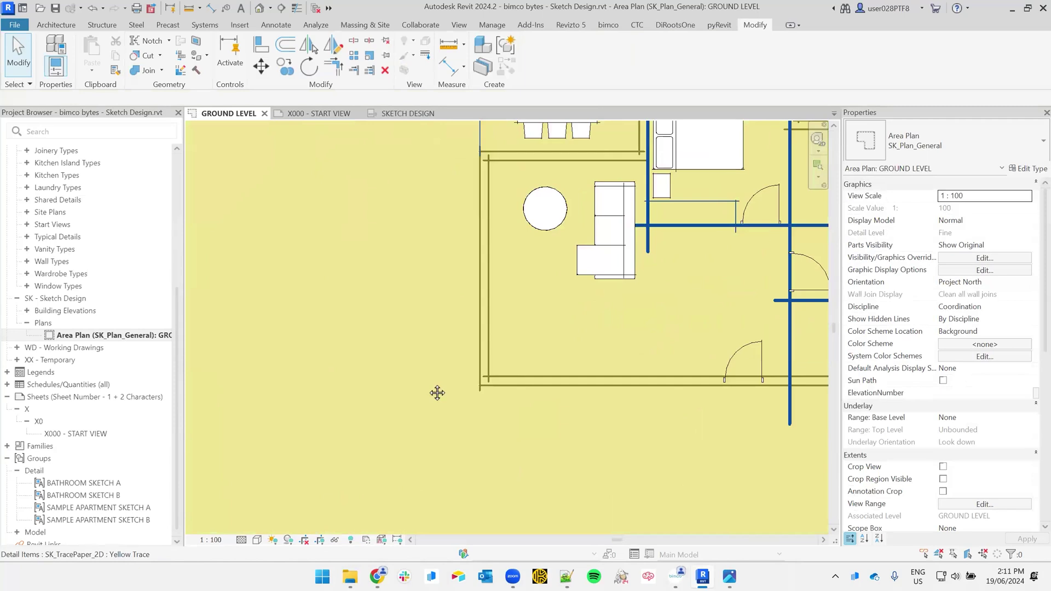
scroll(405, 373, up, 1)
middle_drag(437, 392, 407, 412)
key(d)
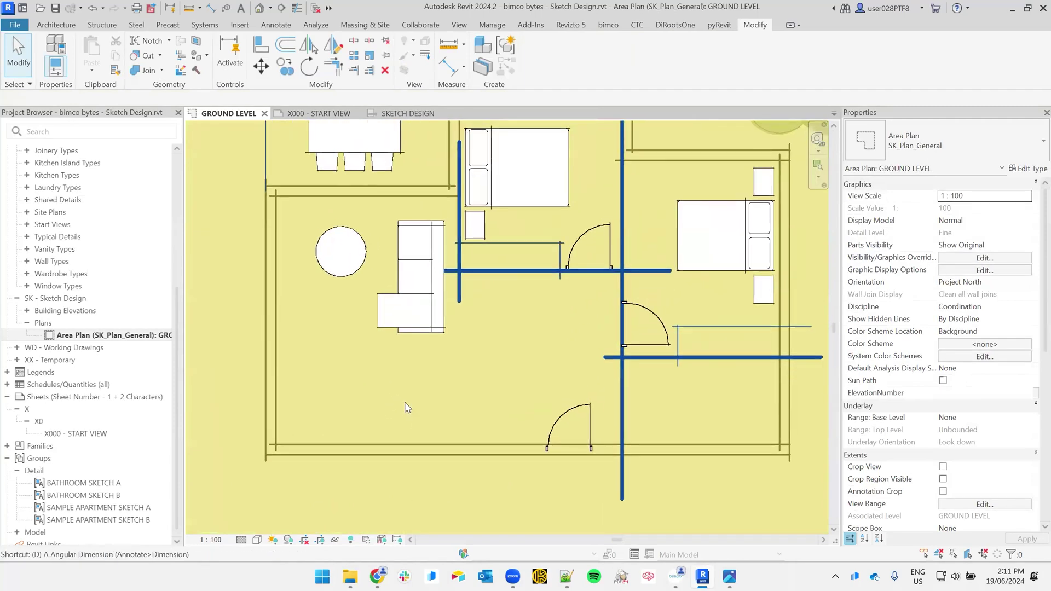
key(l)
click(646, 61)
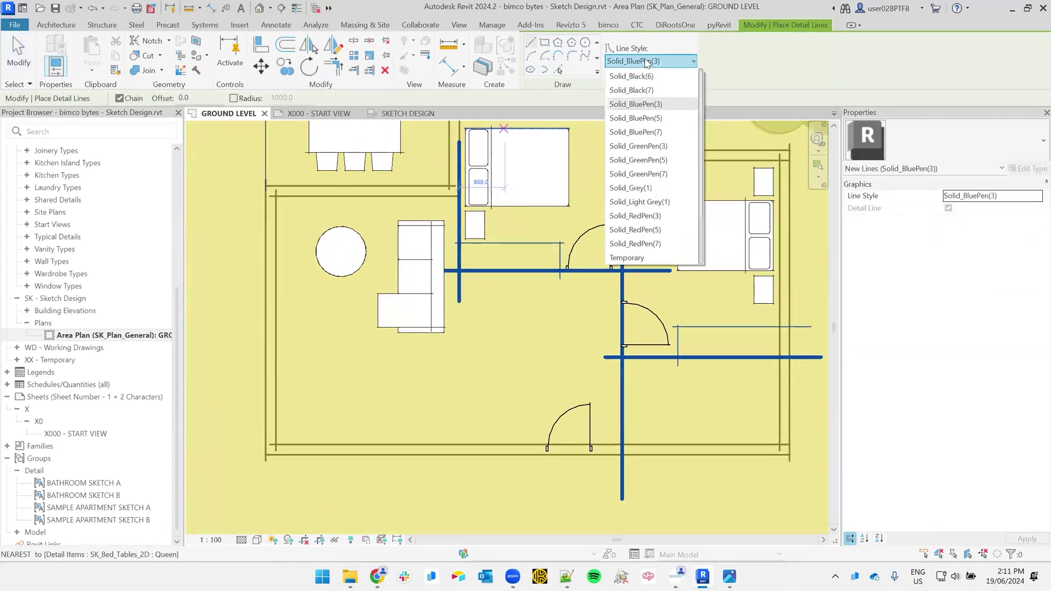
click(660, 230)
click(276, 348)
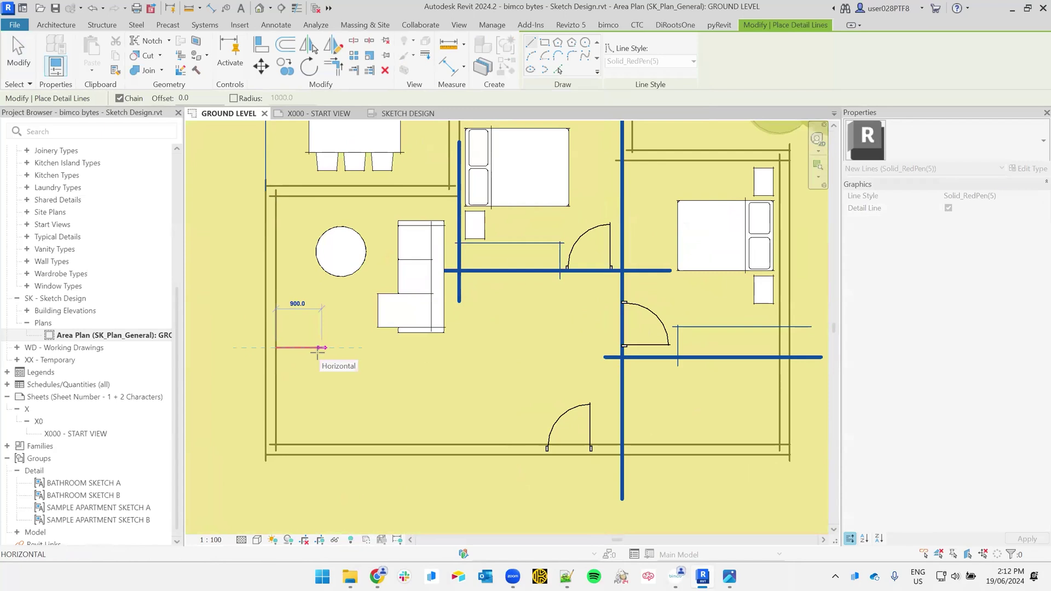
click(316, 348)
click(317, 409)
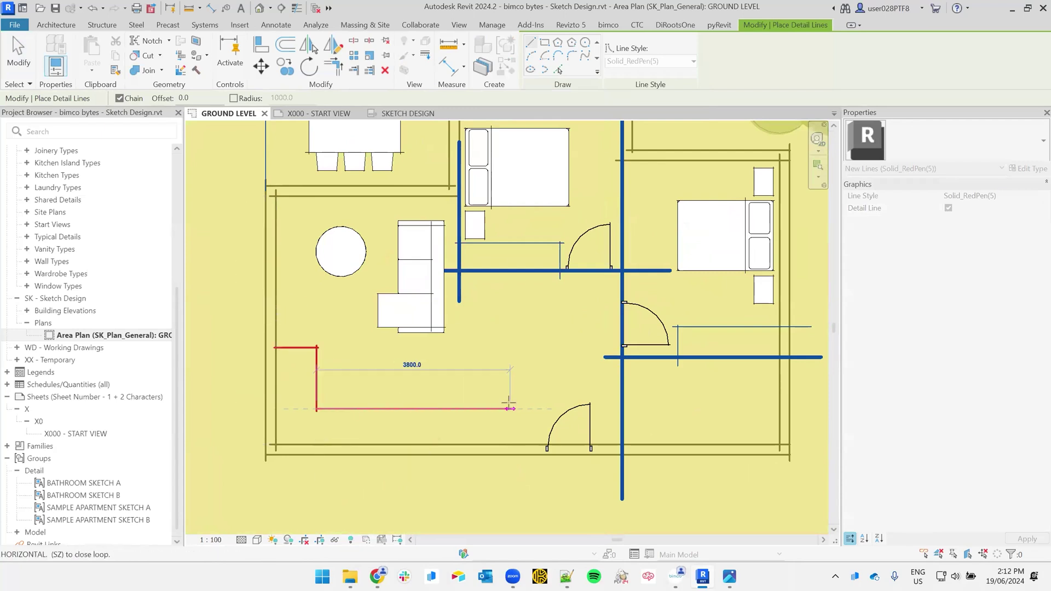
click(510, 409)
click(506, 450)
key(Escape)
key(Escape)
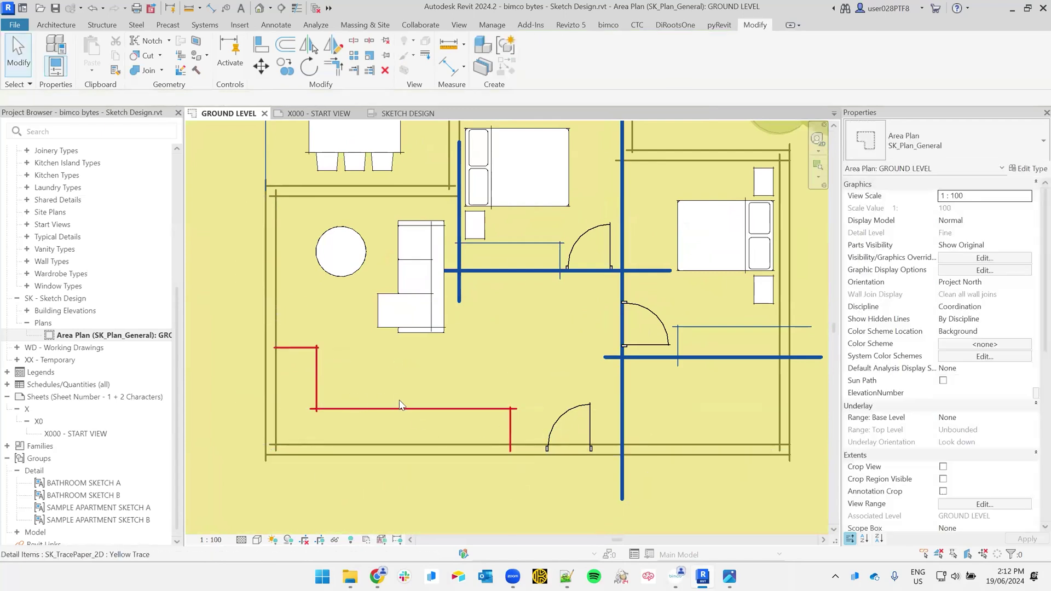
Step: Set the bench's long front line 800 mm from the lower wall
click(399, 409)
click(273, 427)
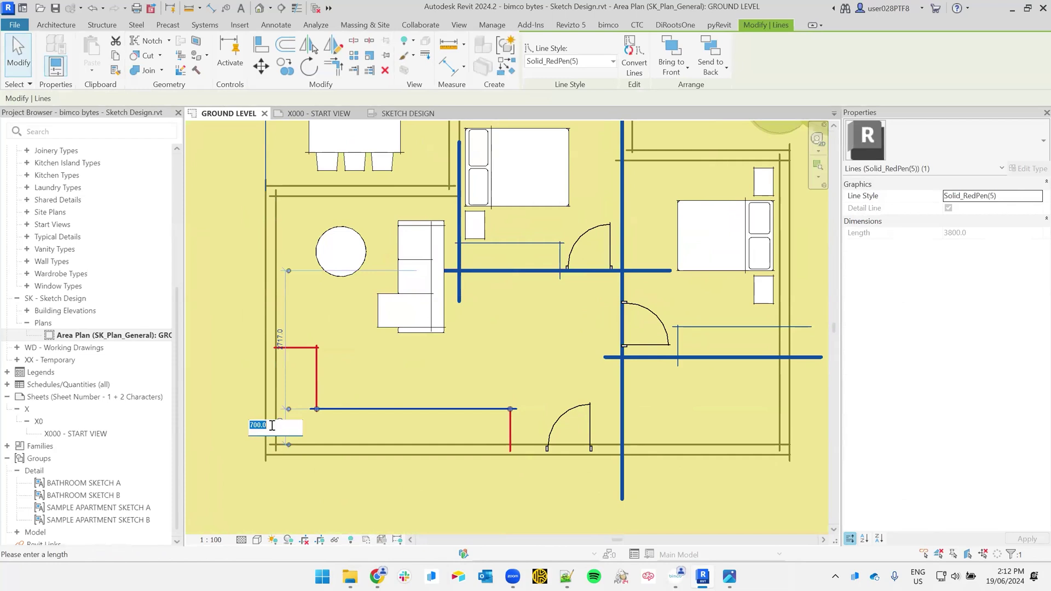
text(800)
key(Return)
key(Escape)
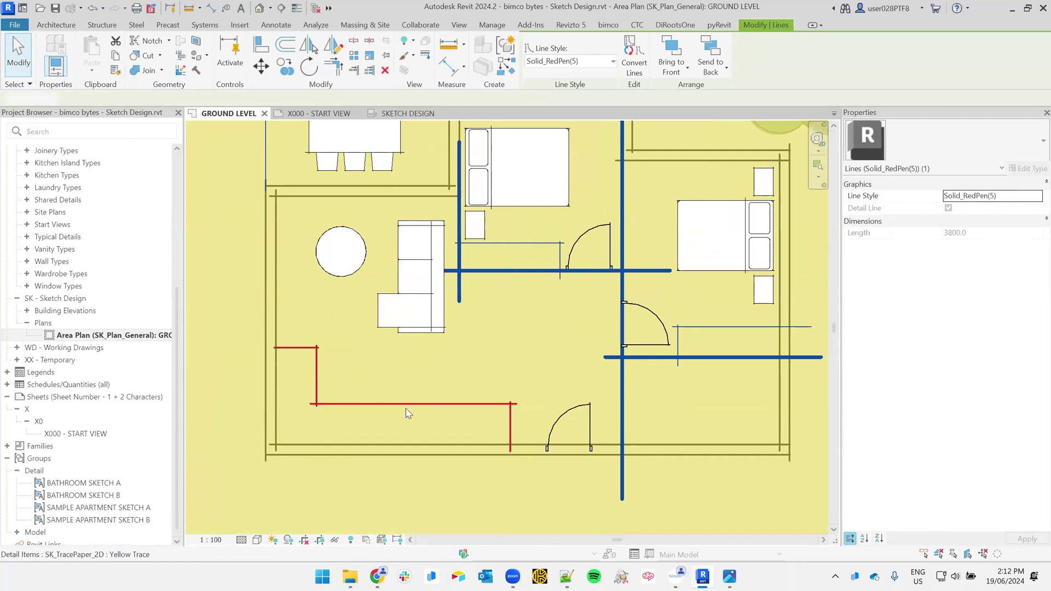
Step: Close the kitchen bench outline with Solid_RedPen(5) lines along the inner faces of the lower and left walls
click(511, 438)
key(c)
key(s)
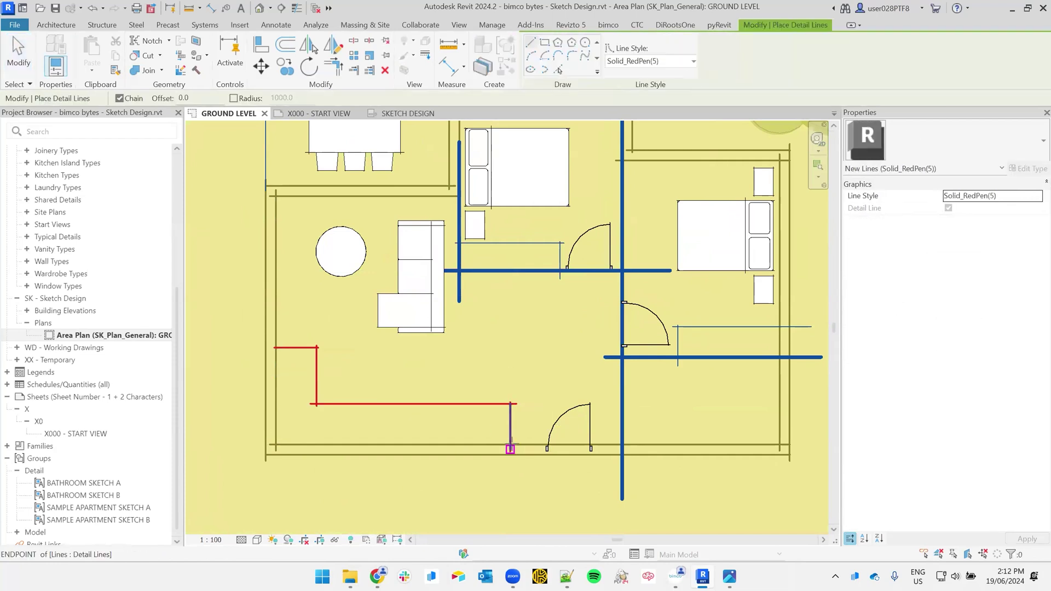
scroll(305, 436, up, 1)
click(284, 446)
click(571, 447)
key(Escape)
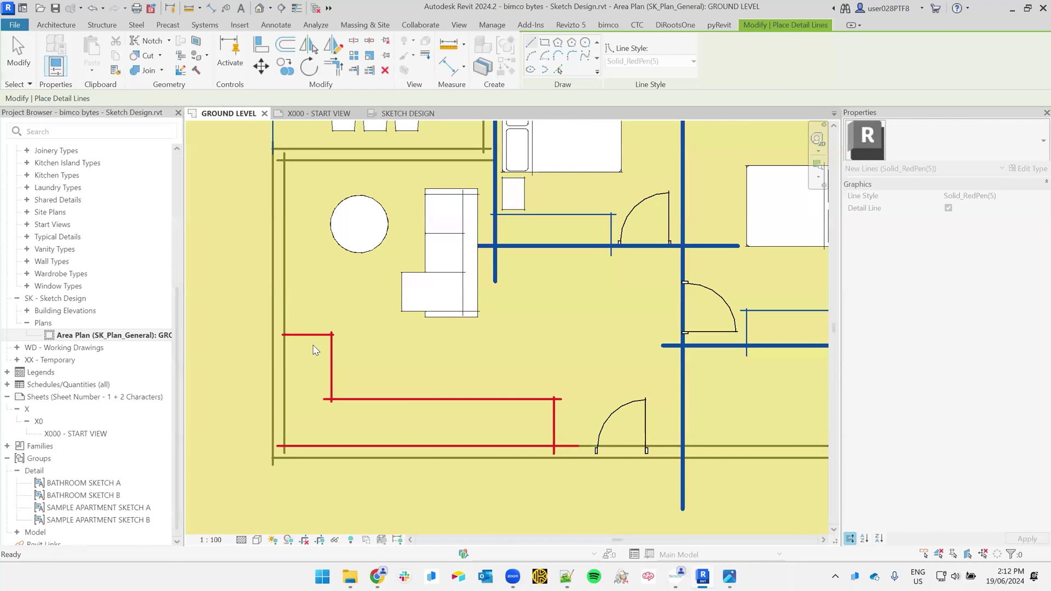
click(284, 335)
click(284, 334)
key(Escape)
key(Escape)
Step: Copy the 570w x 520d four-burner induction cooktop from the sample furniture onto the long run of the kitchen bench
scroll(357, 392, down, 4)
scroll(357, 392, up, 3)
middle_drag(387, 402, 733, 424)
scroll(733, 424, down, 3)
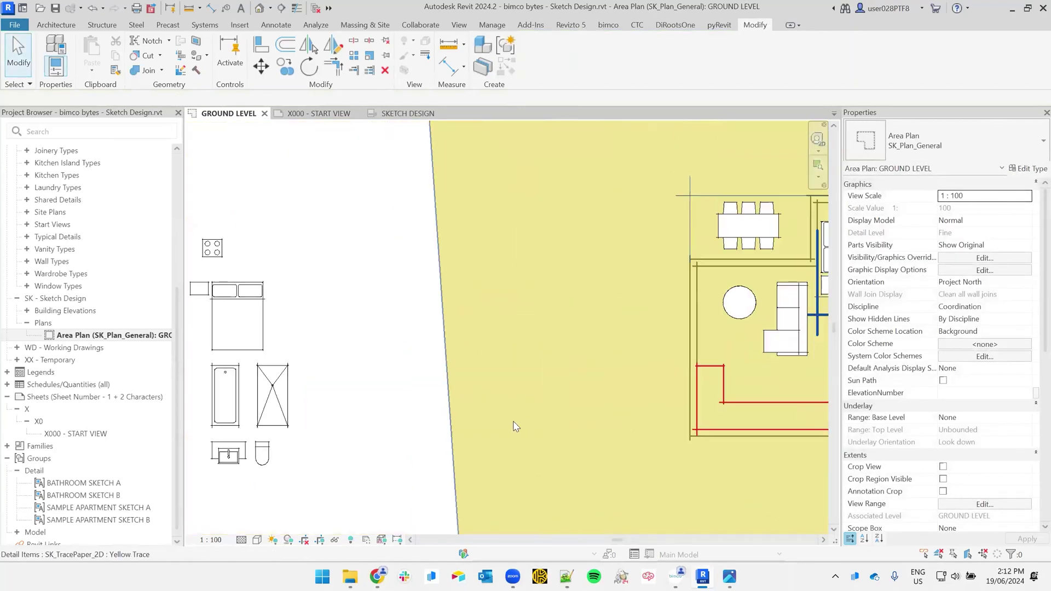
middle_drag(513, 427, 648, 411)
scroll(381, 432, up, 3)
middle_drag(329, 448, 767, 452)
middle_drag(389, 374, 393, 550)
middle_drag(654, 304, 361, 514)
click(462, 361)
scroll(462, 366, down, 3)
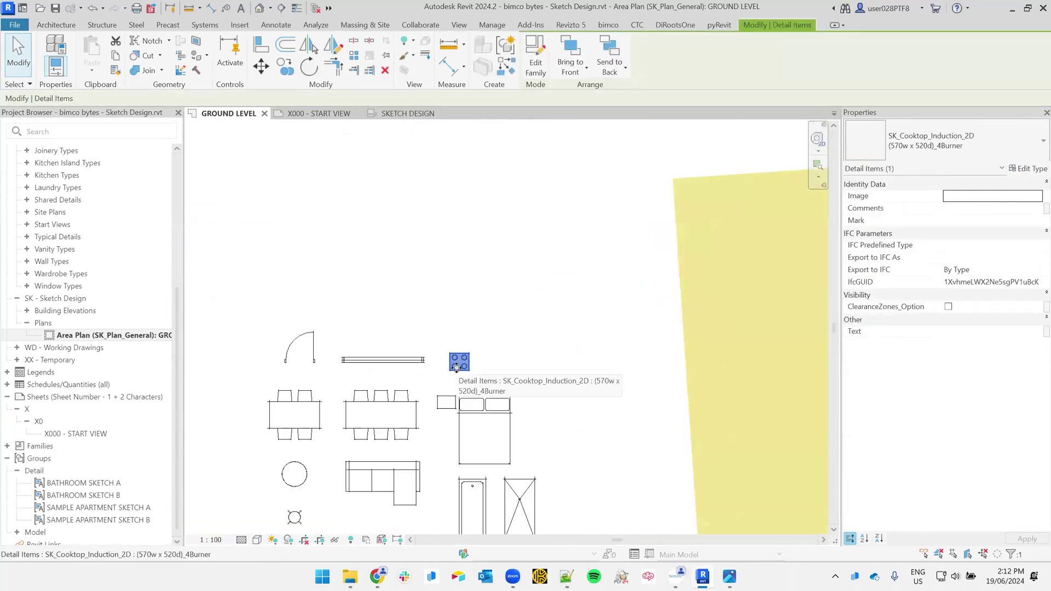
middle_drag(462, 365, 159, 202)
scroll(617, 312, up, 2)
scroll(633, 331, up, 2)
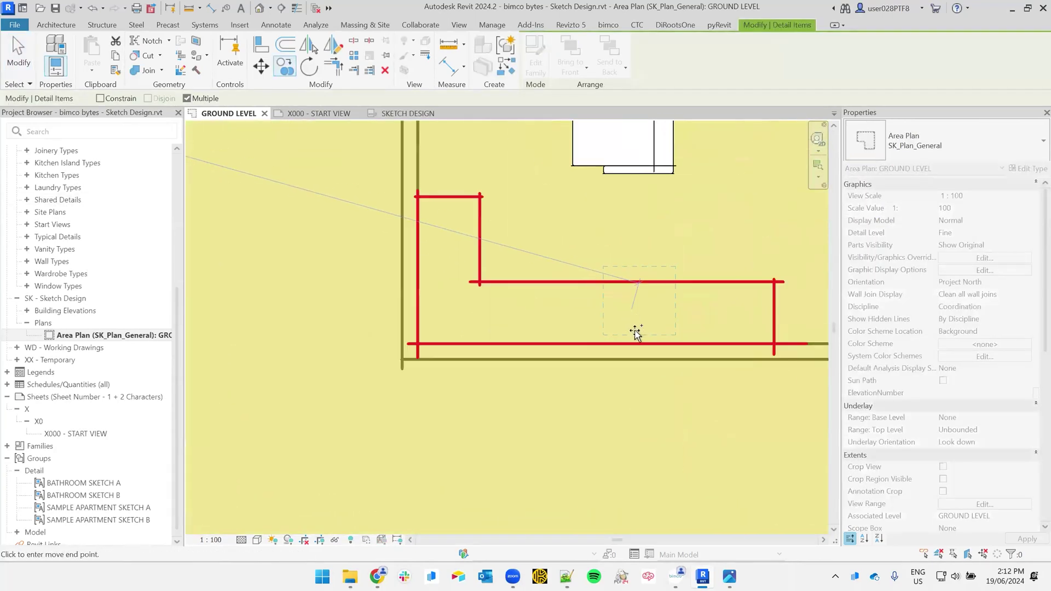
click(566, 282)
scroll(564, 282, down, 4)
key(Escape)
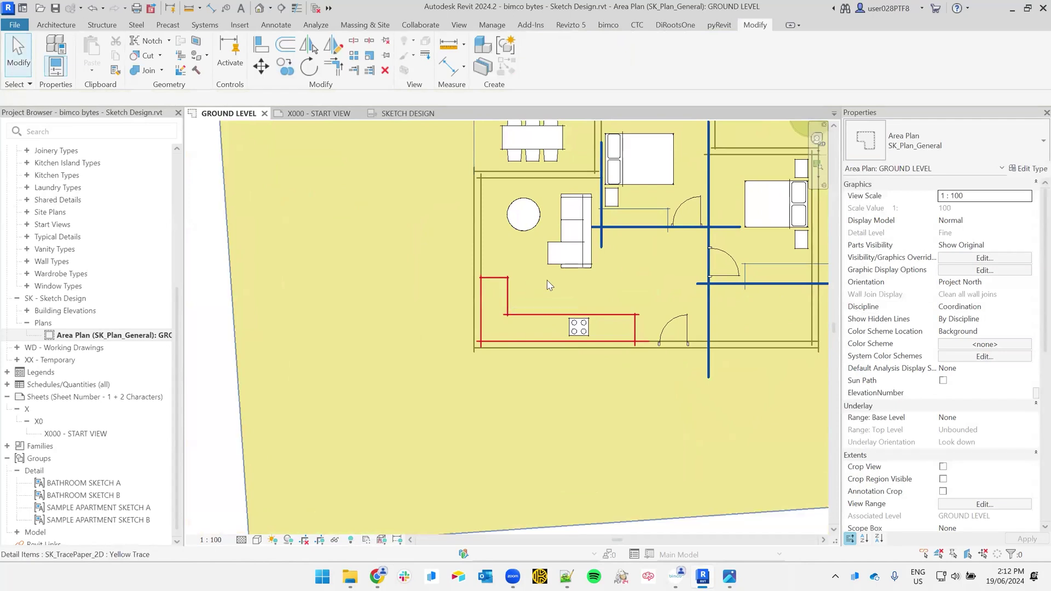
Step: Copy the one-division window from the sample furniture to a spot just outside the right bedroom's upper wall
scroll(547, 279, down, 2)
middle_drag(226, 211, 494, 302)
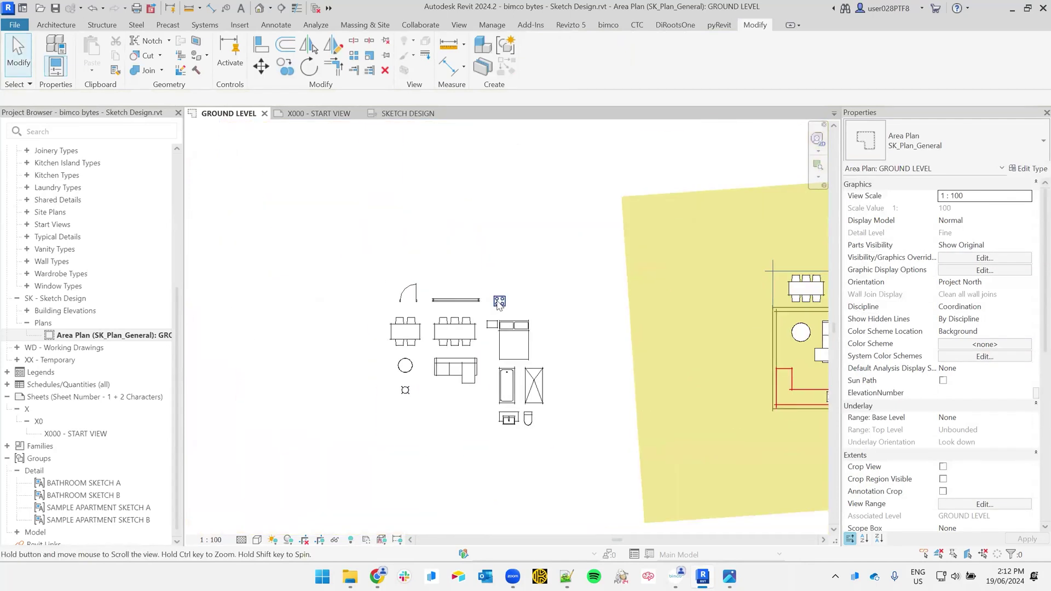
scroll(453, 299, up, 2)
click(454, 301)
key(c)
key(o)
click(450, 303)
middle_drag(802, 332, 213, 306)
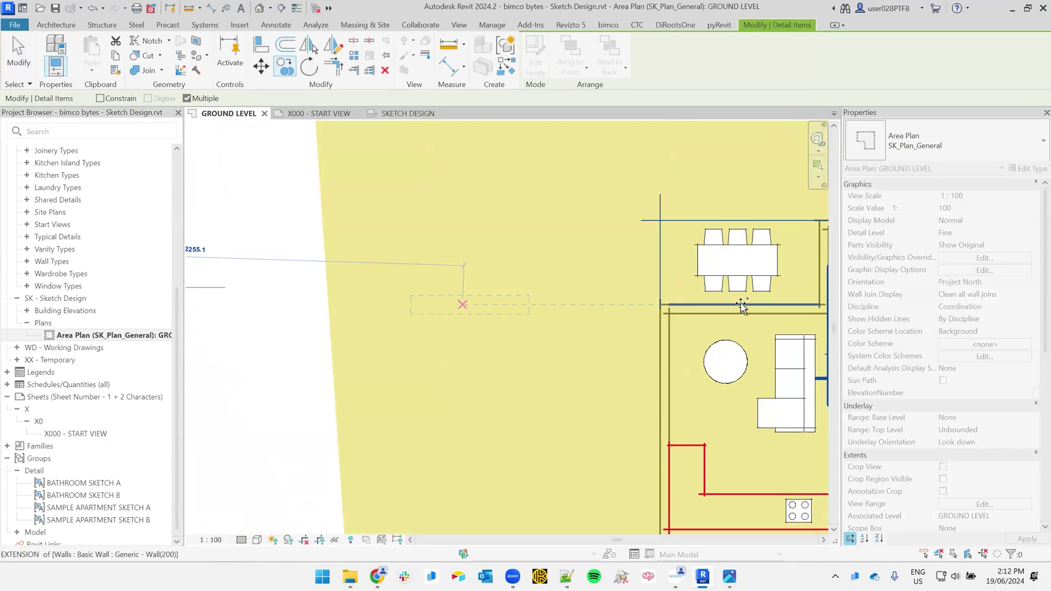
middle_drag(819, 289, 438, 275)
scroll(572, 268, up, 3)
middle_drag(707, 257, 591, 298)
click(630, 232)
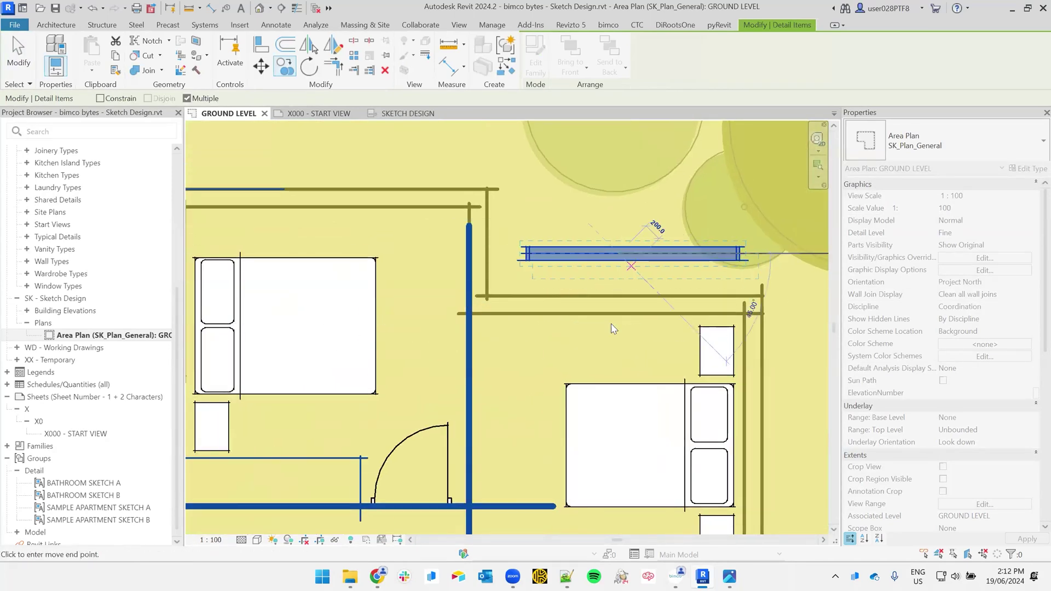
key(Escape)
key(Escape)
Step: Align the copied window with the right bedroom's upper wall so it sits within the wall thickness
key(a)
key(l)
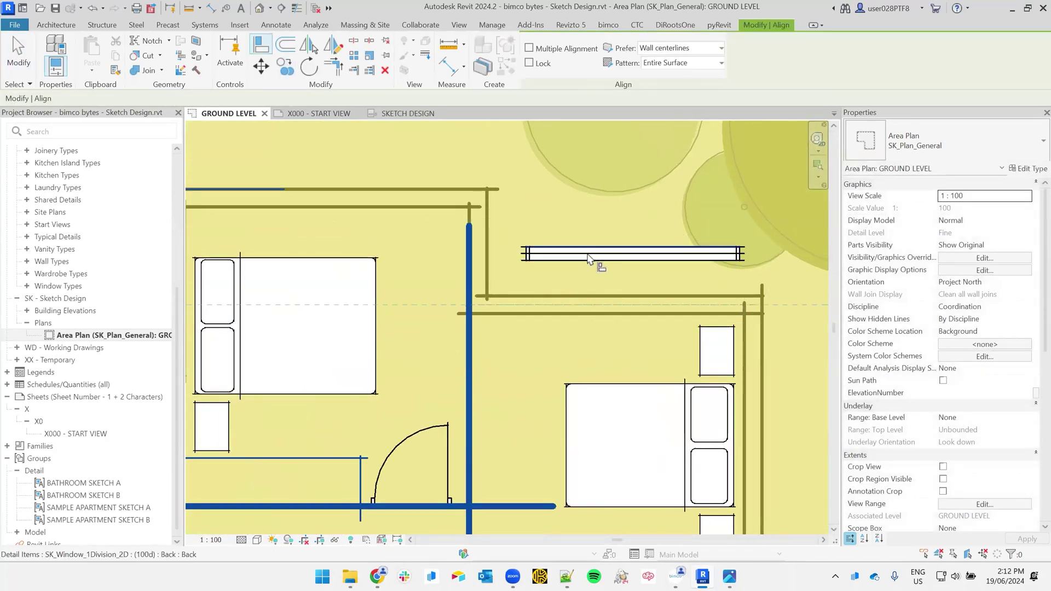
click(596, 261)
scroll(498, 308, up, 3)
click(617, 316)
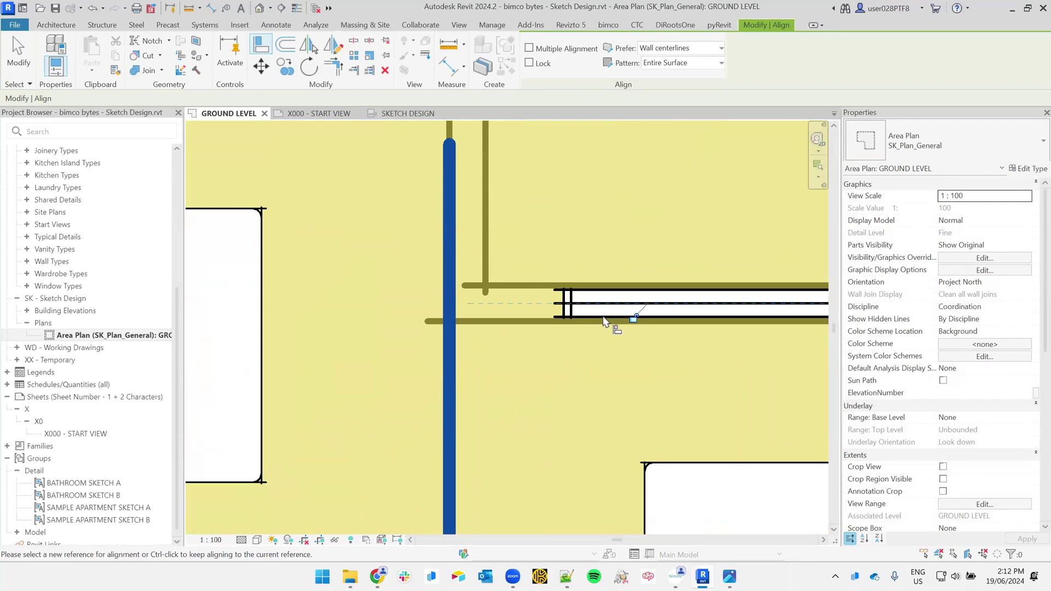
key(Escape)
Step: Shorten the right bedroom's window from its right end to a width of about 2012 mm
scroll(602, 318, down, 3)
click(711, 307)
scroll(711, 306, up, 3)
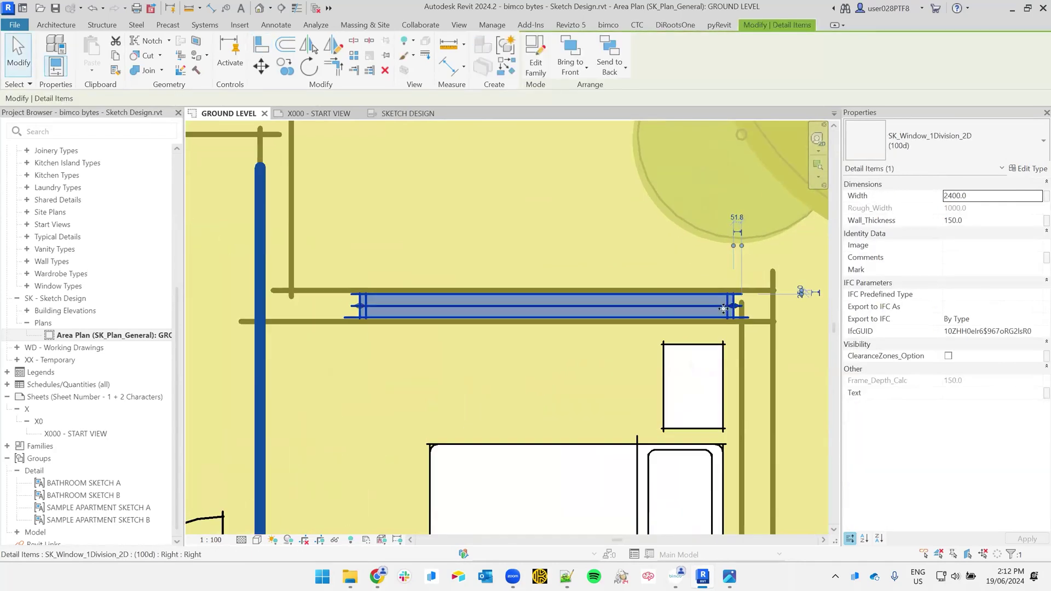
key(Escape)
Step: Copy the right bedroom's window onto the centreline of the left bedroom's upper wall
scroll(487, 348, down, 3)
click(488, 340)
key(c)
key(o)
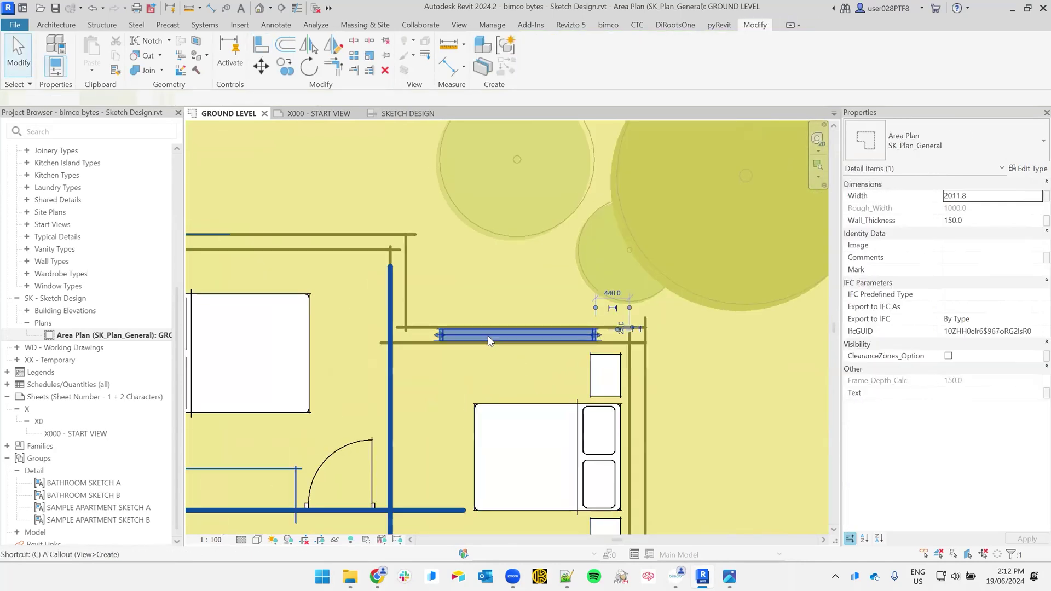
click(490, 336)
middle_drag(472, 316, 712, 373)
scroll(438, 296, up, 1)
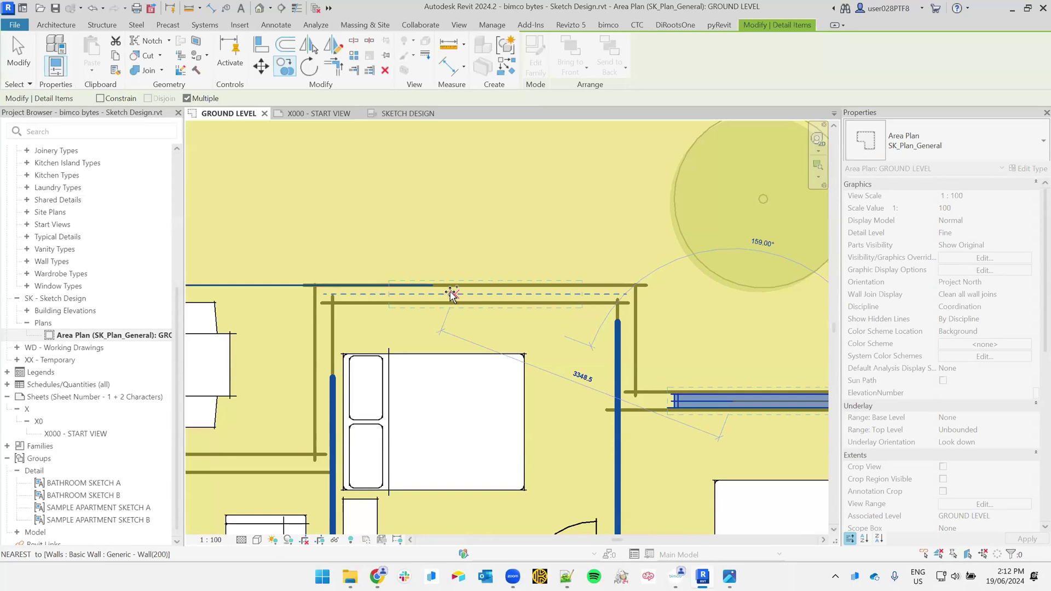
click(454, 293)
key(Escape)
scroll(597, 252, down, 3)
key(Escape)
middle_drag(594, 268, 559, 243)
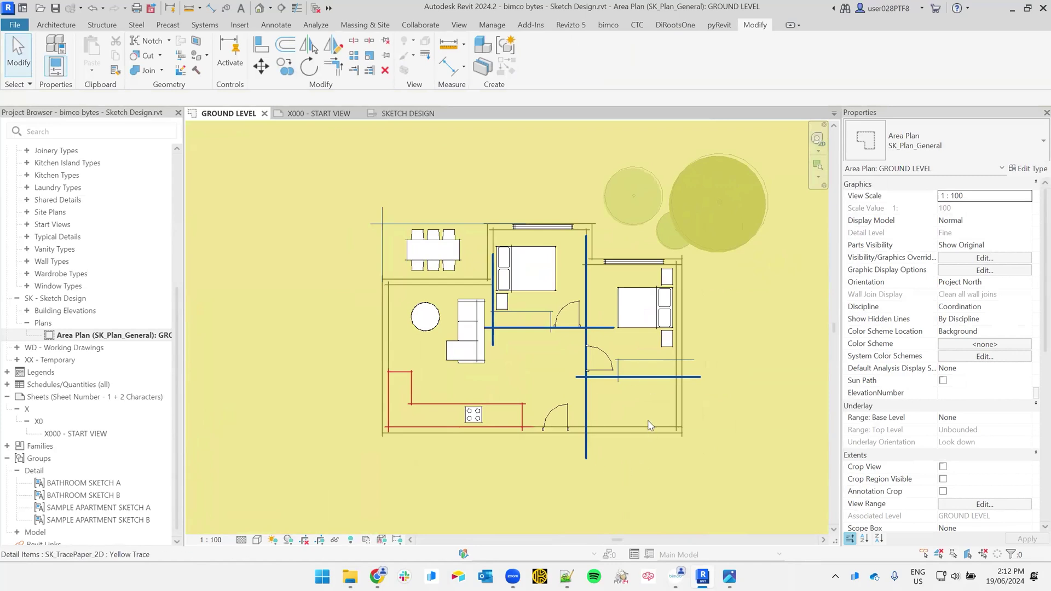
Step: Add the title text "LAYOUT OPTION A" in the Sketch(5.0) type on the trace paper above the plan
scroll(649, 424, down, 5)
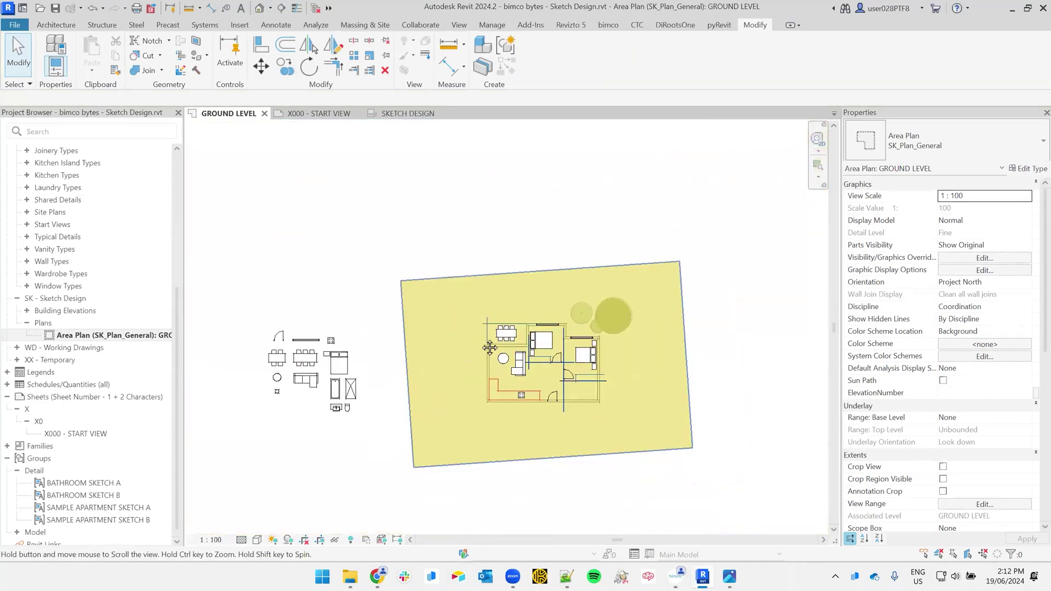
middle_drag(449, 360, 638, 354)
scroll(446, 313, up, 5)
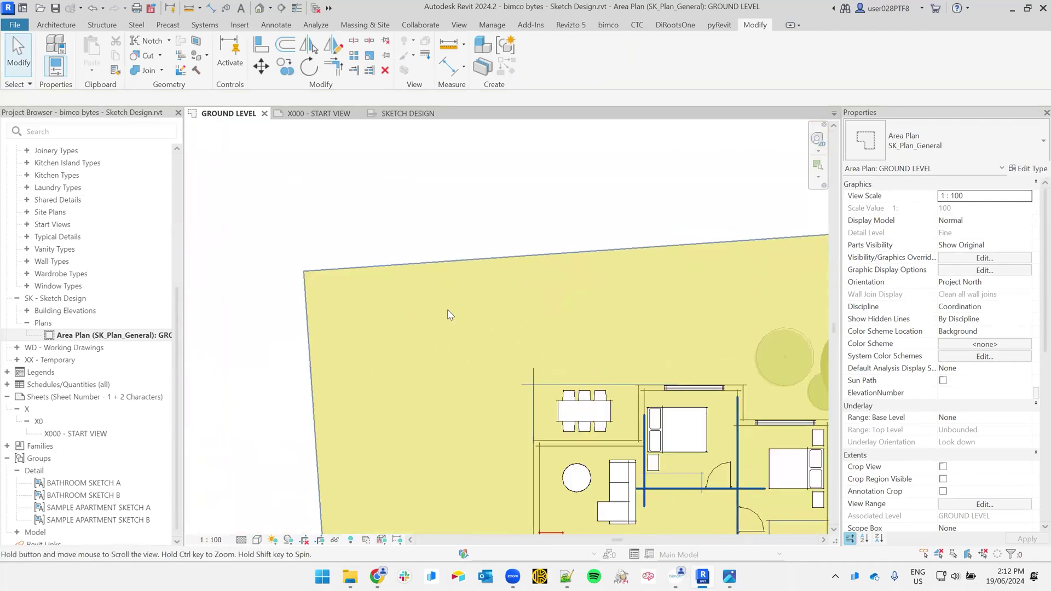
key(t)
key(x)
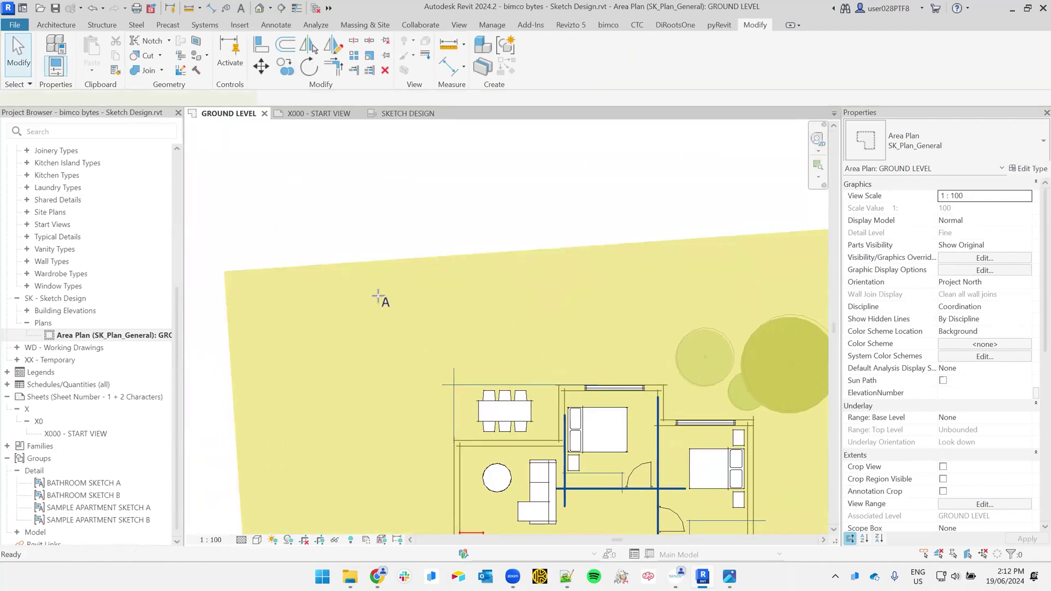
click(904, 137)
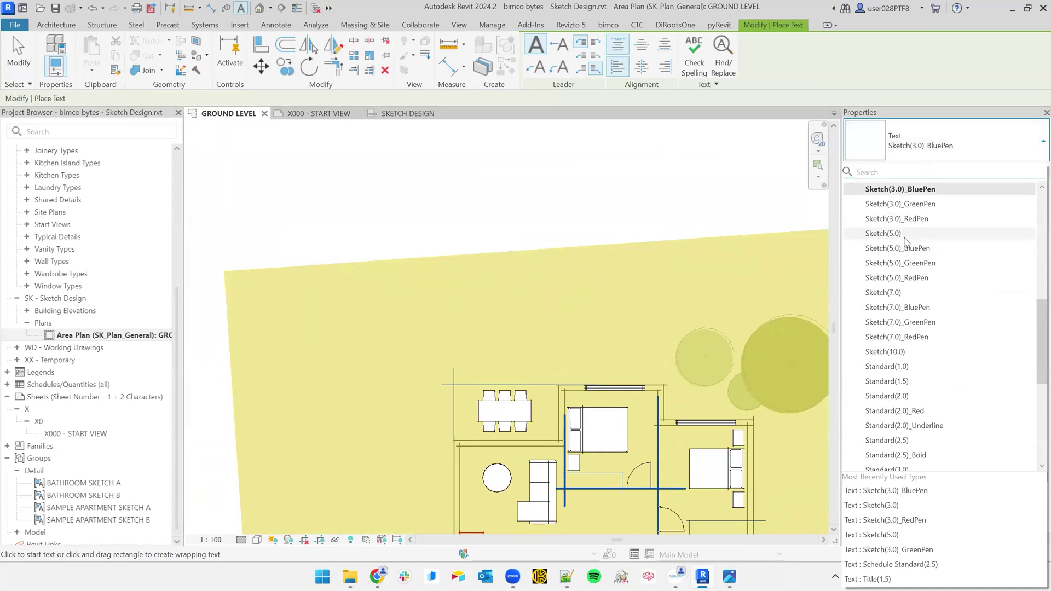
click(882, 233)
click(384, 281)
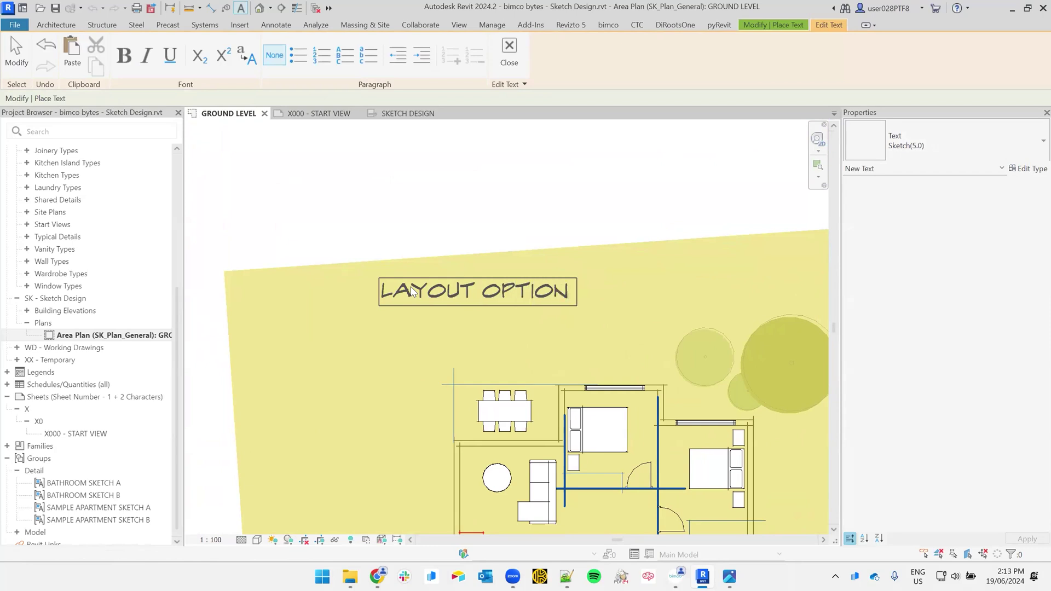
click(405, 230)
key(Escape)
key(Escape)
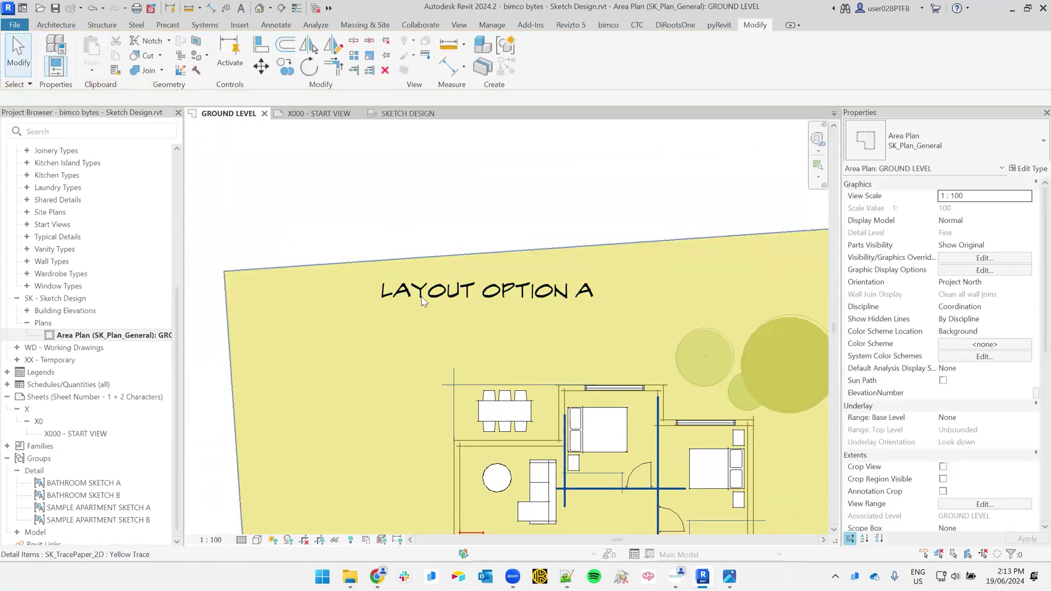
Step: Copy the title text directly below itself
click(424, 297)
click(424, 294)
ctrl+drag(424, 293, 436, 324)
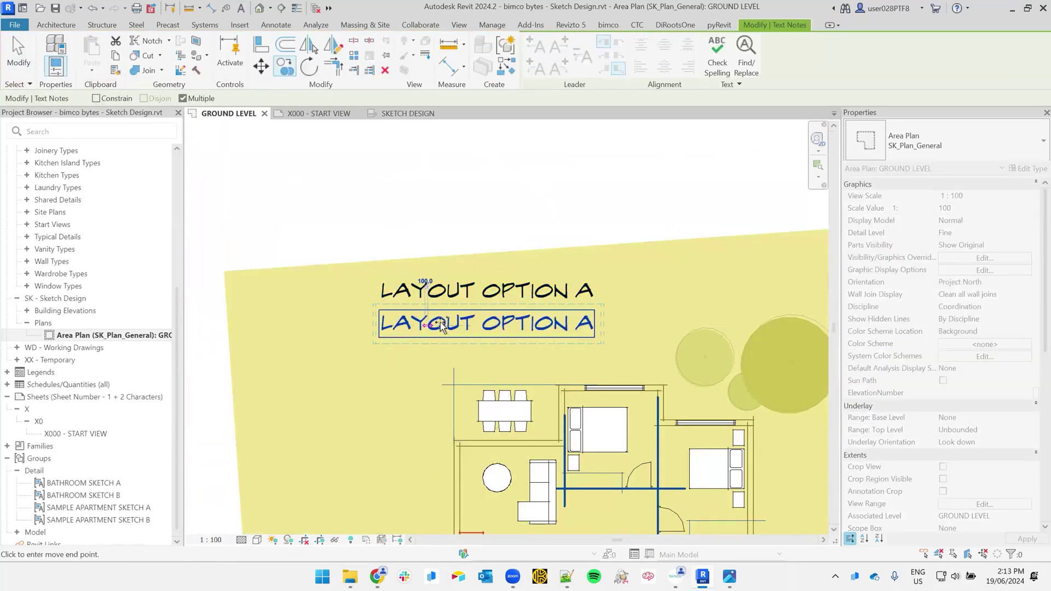
key(Escape)
Step: Change the copied title to the Sketch(3.0) text type and reword it as "2 bed, 1 bath"
click(441, 327)
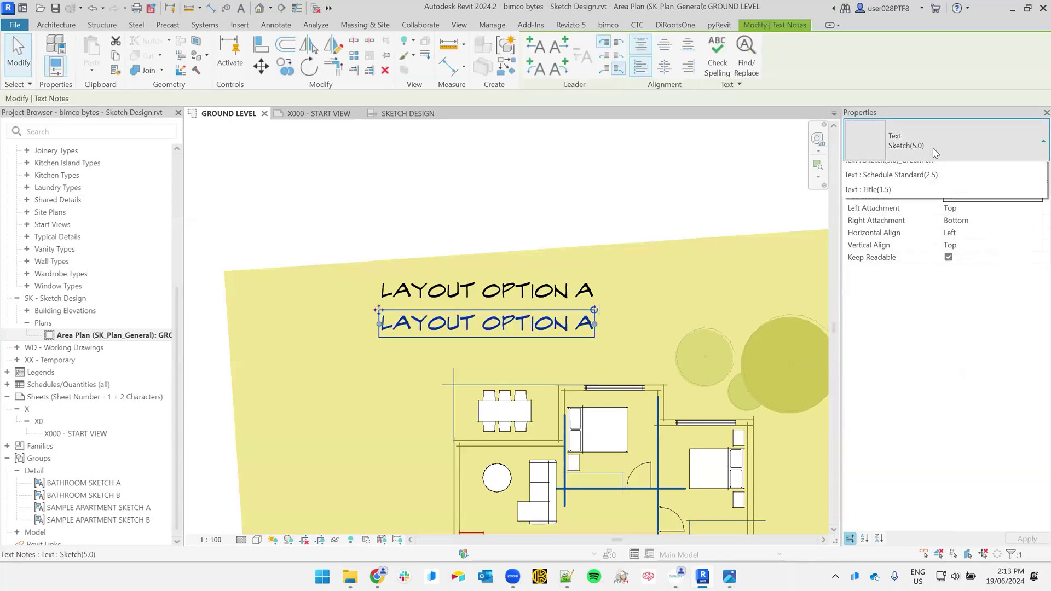
click(933, 152)
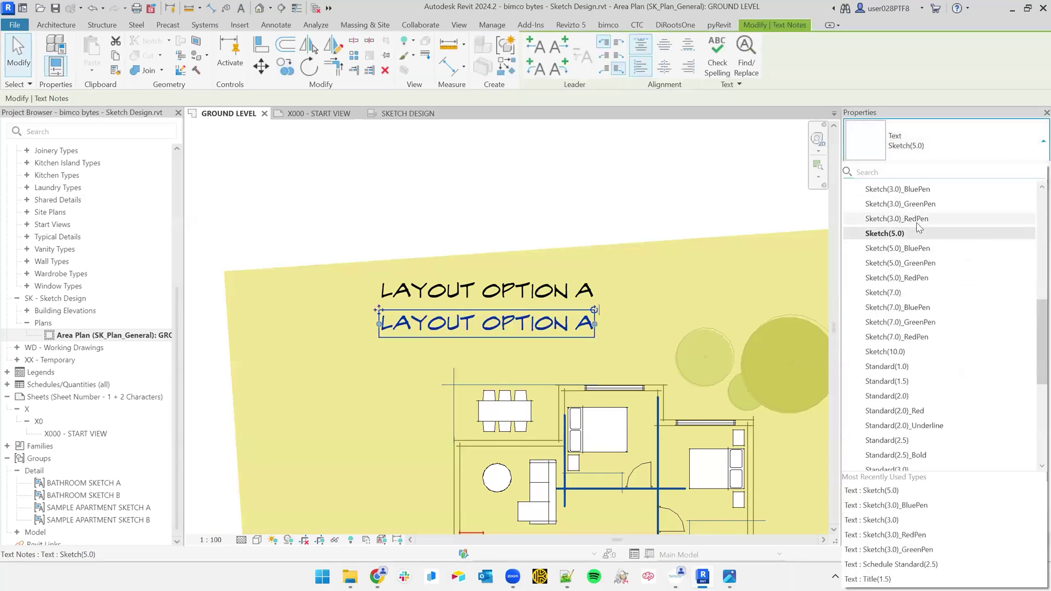
scroll(903, 224, up, 2)
click(882, 219)
double_click(438, 323)
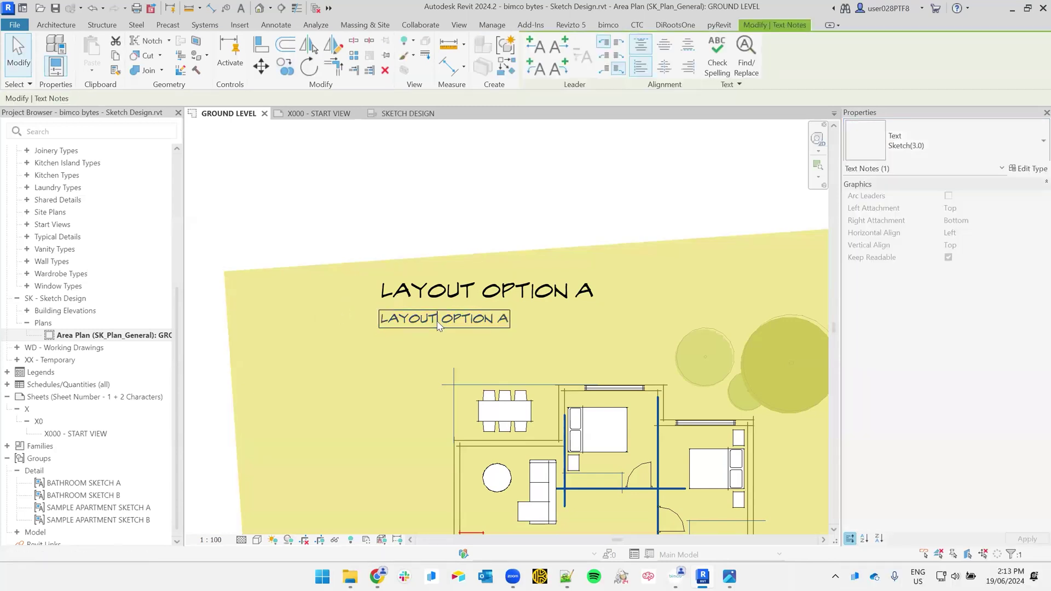
text(2 bed, 1 bath)
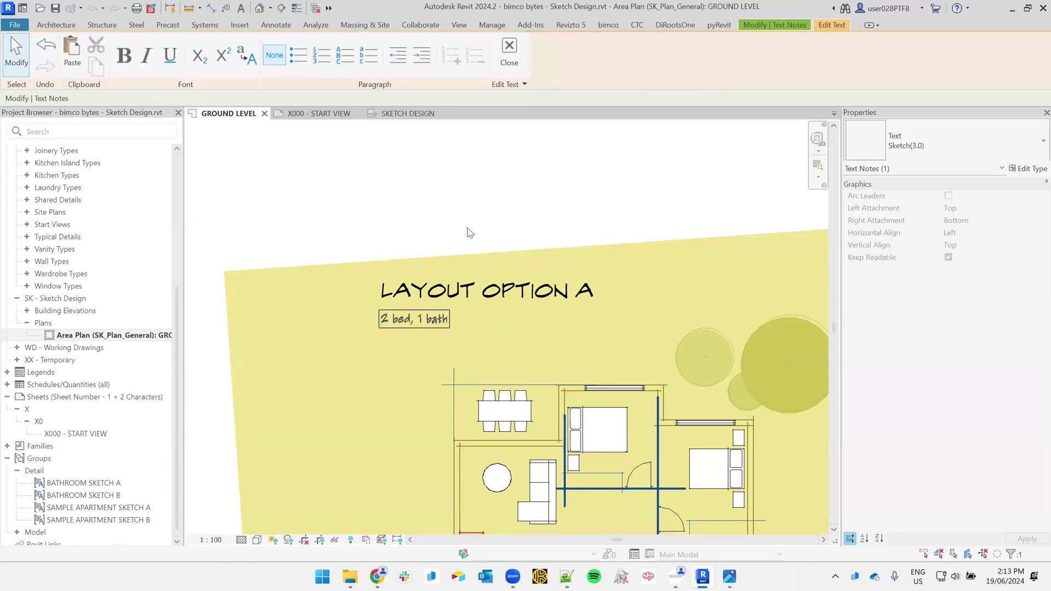
click(470, 233)
click(462, 218)
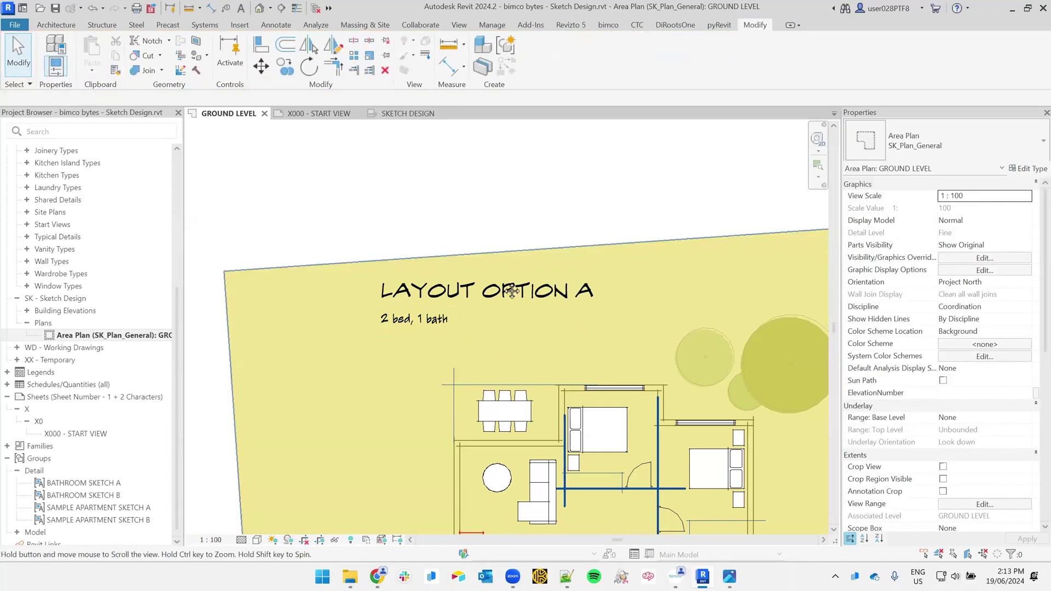
scroll(550, 260, down, 3)
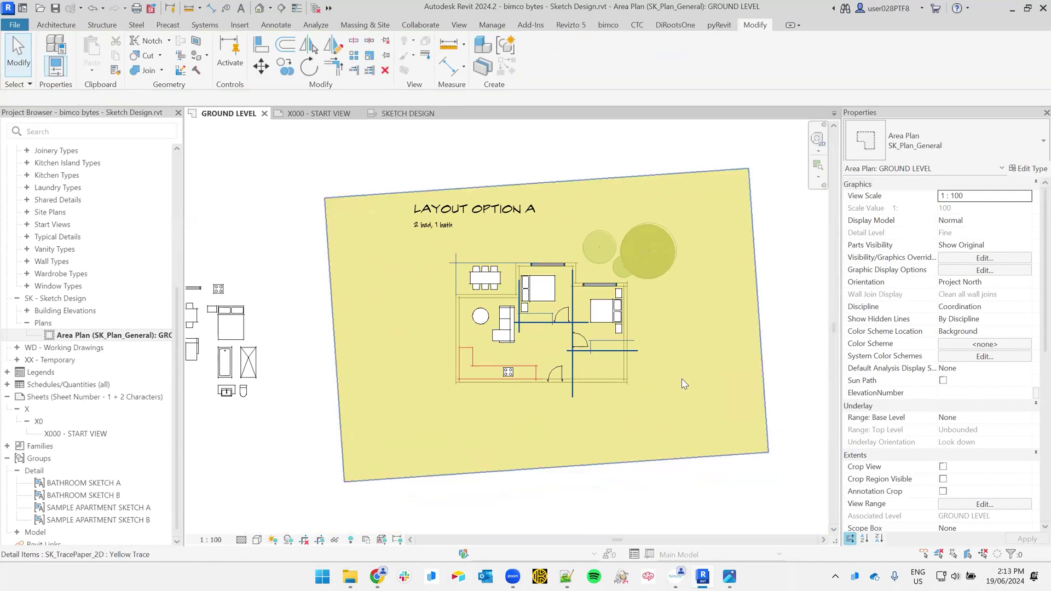
scroll(609, 324, up, 3)
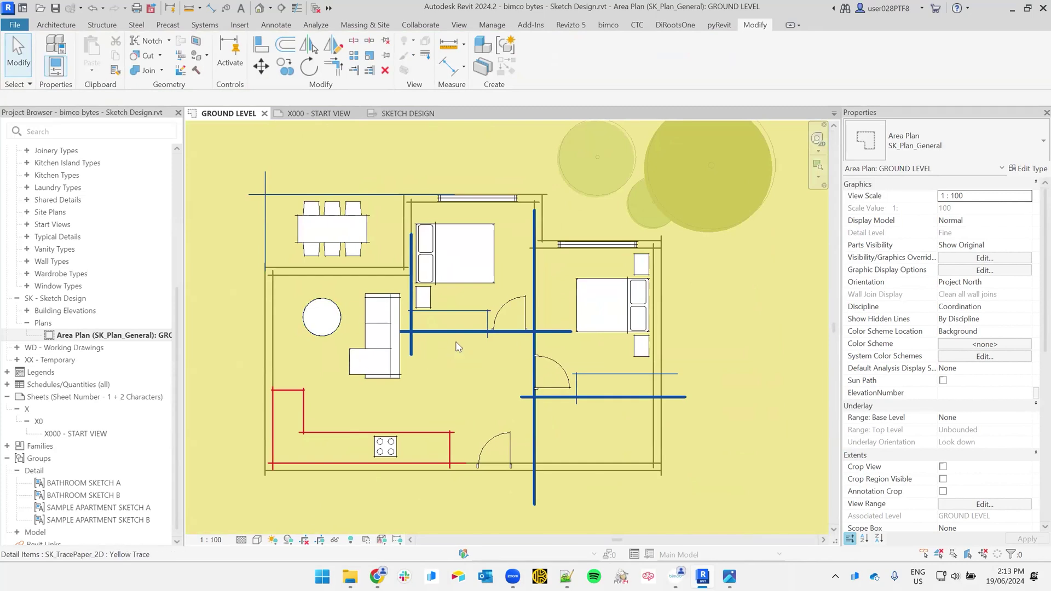
middle_drag(459, 346, 604, 365)
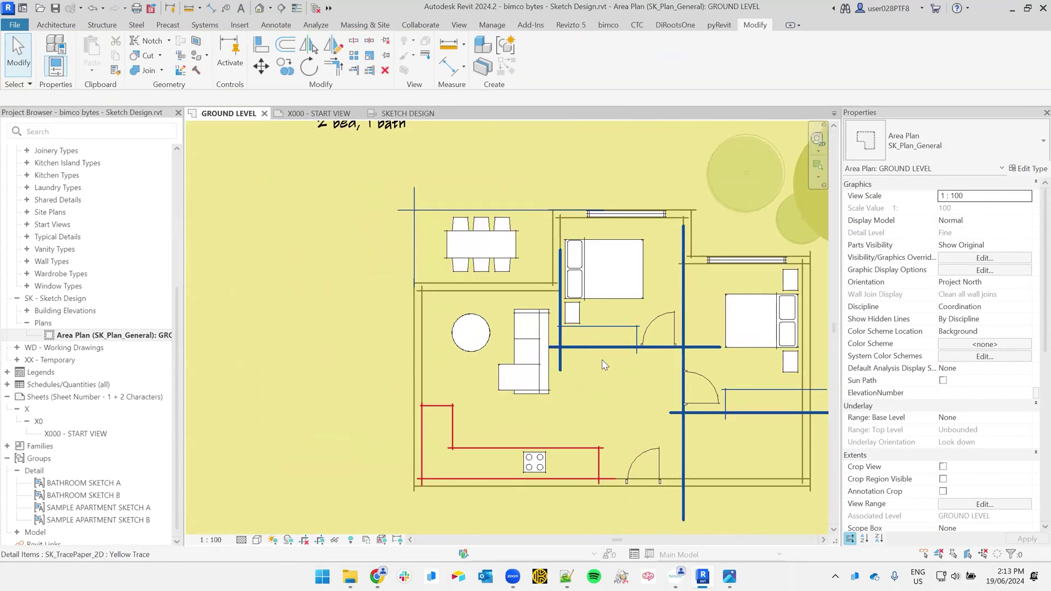
scroll(604, 365, down, 5)
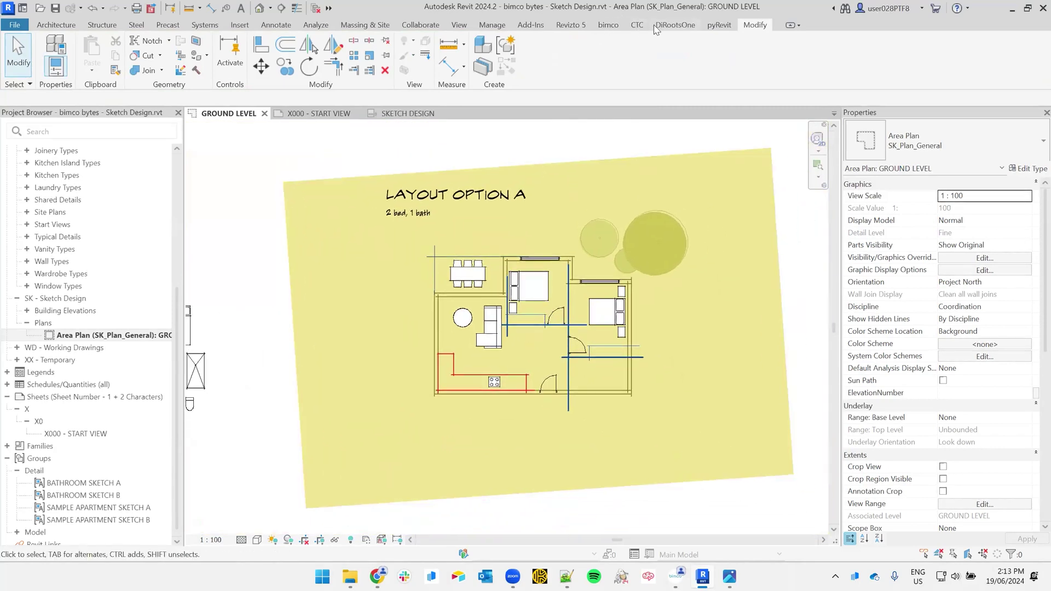
Step: Select the whole apartment sketch, including its trace paper, with pyRevit's Pick Detail Elements and group it as APT SKETCH A
click(529, 25)
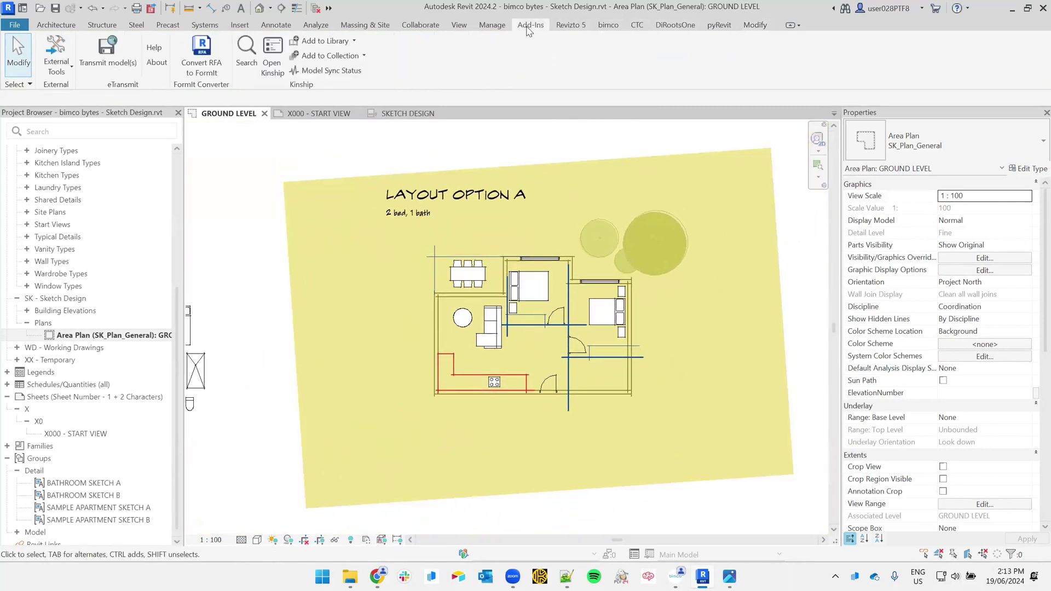
click(719, 25)
click(194, 69)
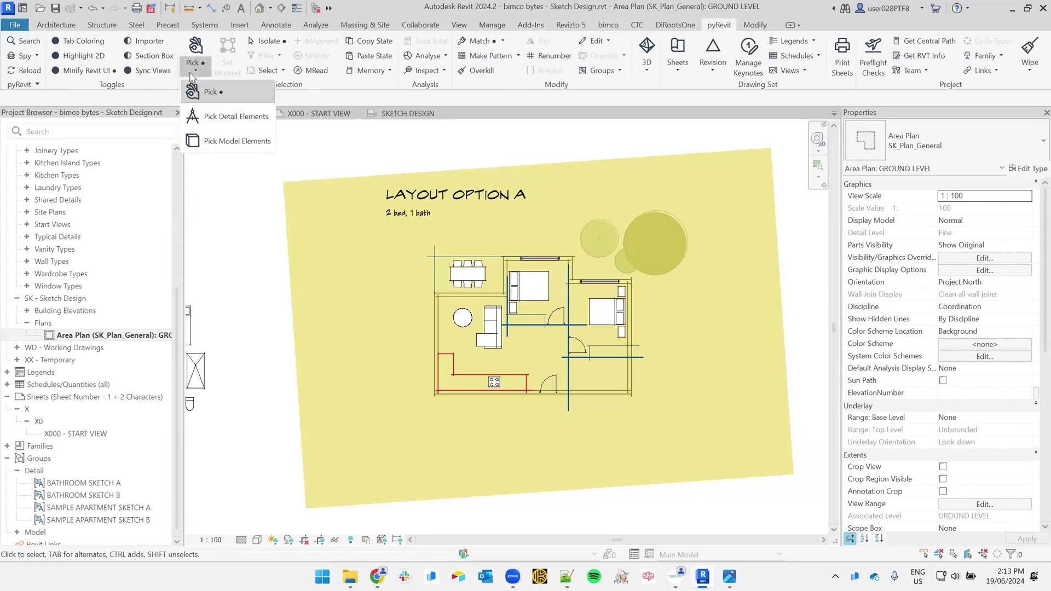
click(233, 117)
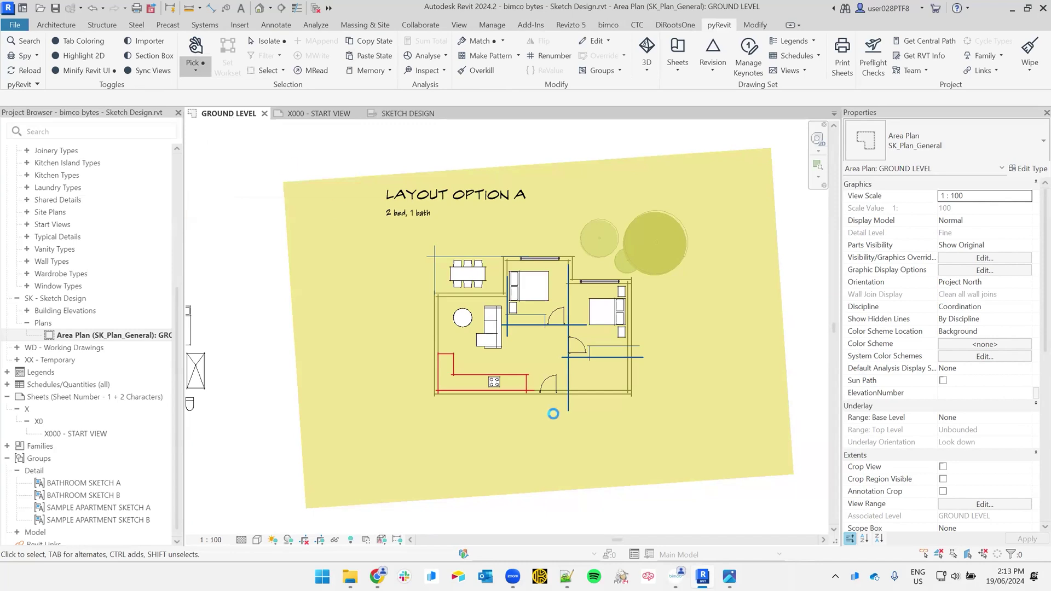
scroll(765, 499, down, 4)
middle_drag(765, 498, 678, 434)
mouse_move(753, 470)
mouse_down()
mouse_move(379, 204)
mouse_move(375, 183)
mouse_up()
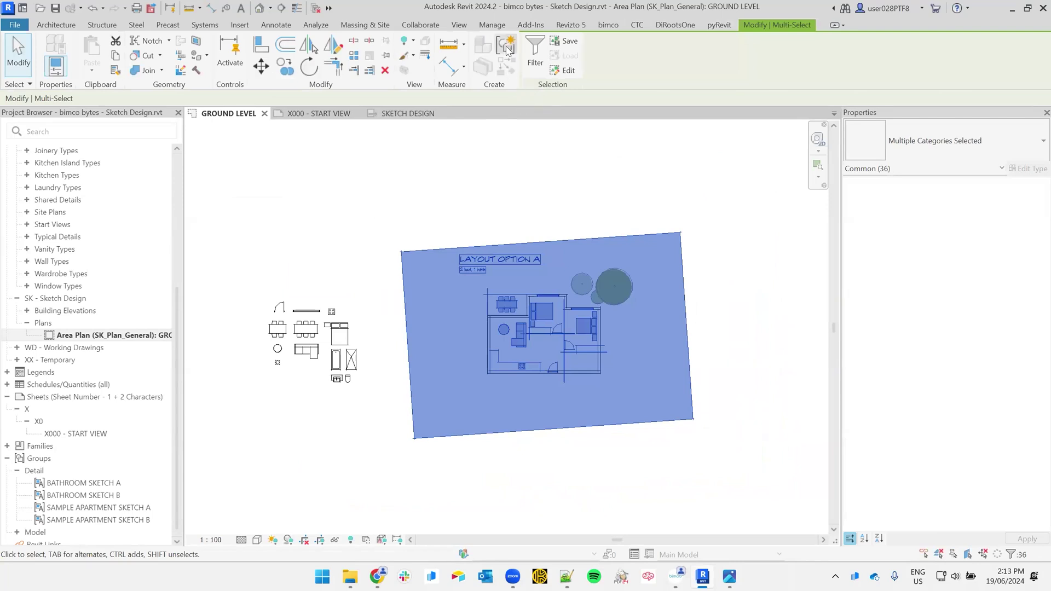
click(507, 49)
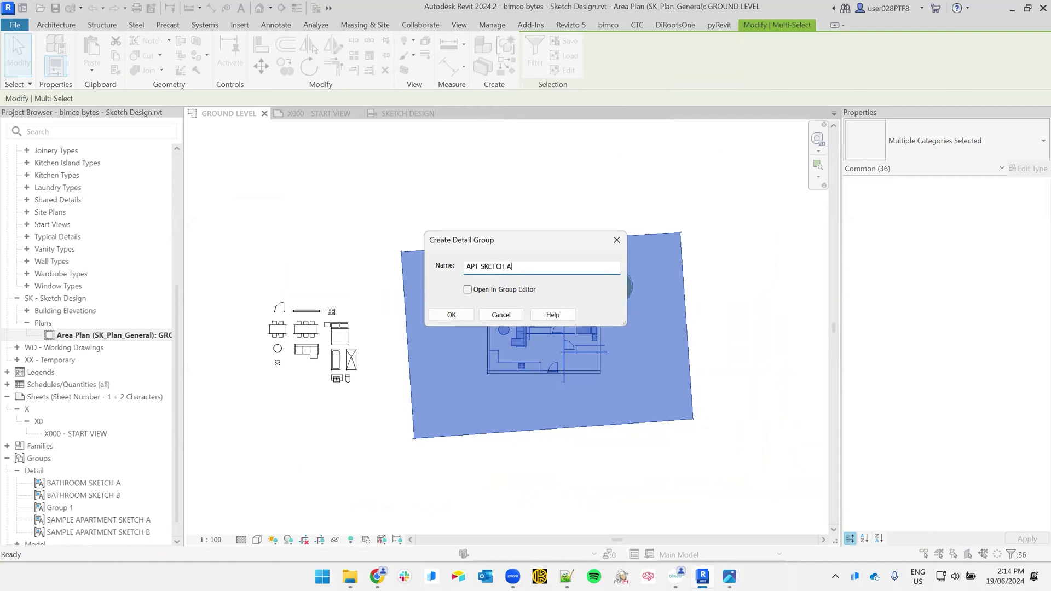
key(Return)
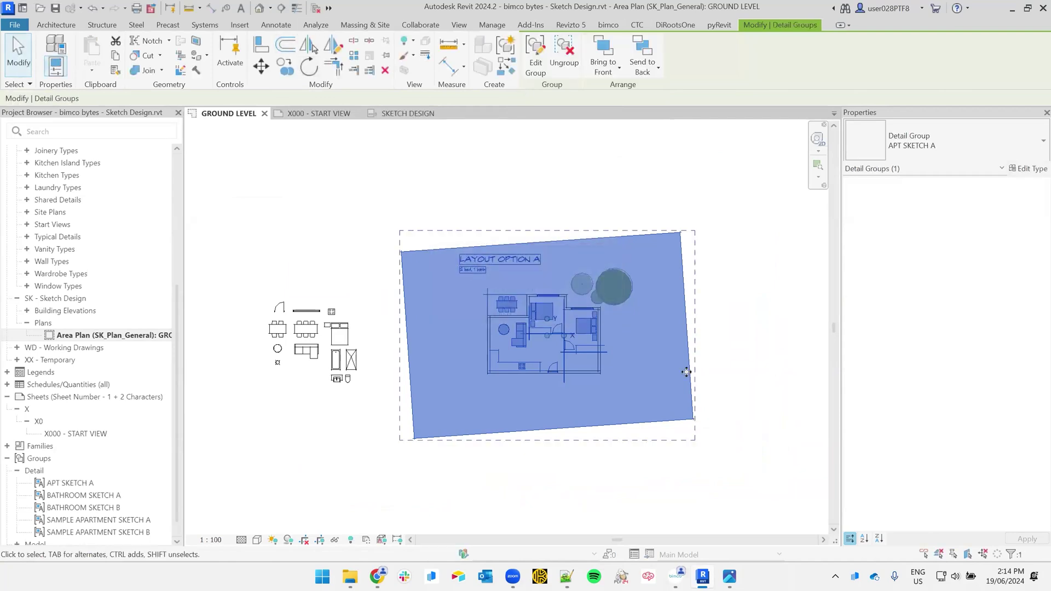
Step: Copy the APT SKETCH A group horizontally 30000 mm to the right of the original
middle_drag(637, 348, 509, 353)
scroll(510, 353, down, 2)
scroll(398, 294, up, 3)
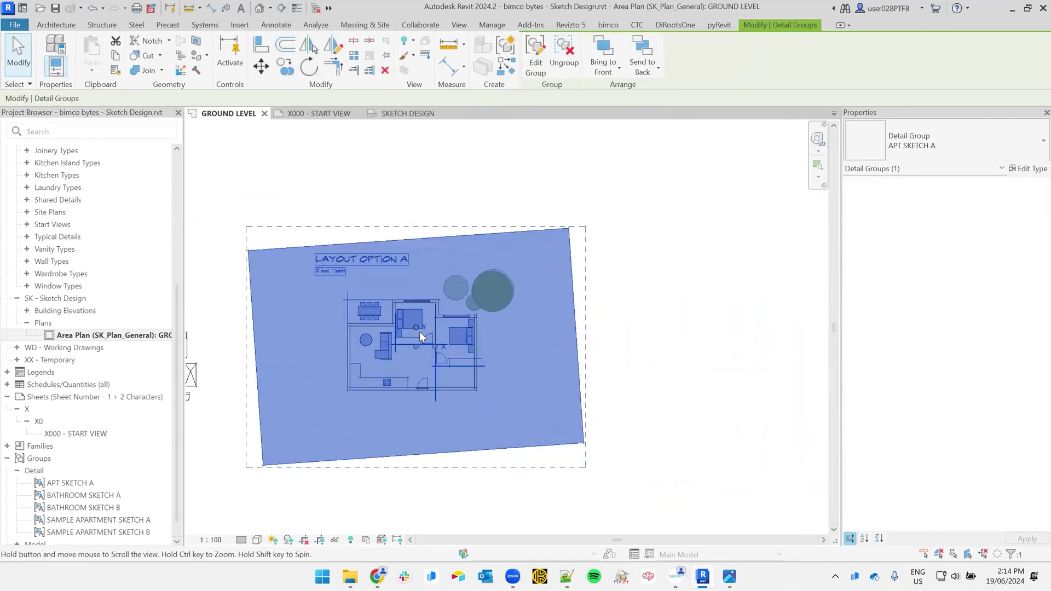
key(c)
key(o)
click(398, 293)
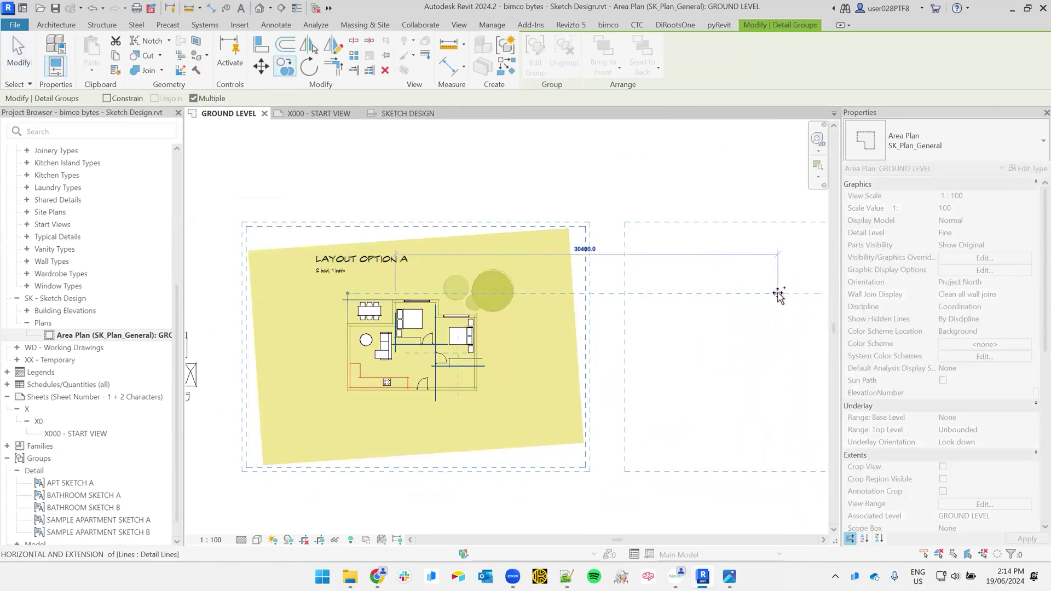
middle_drag(778, 293, 687, 293)
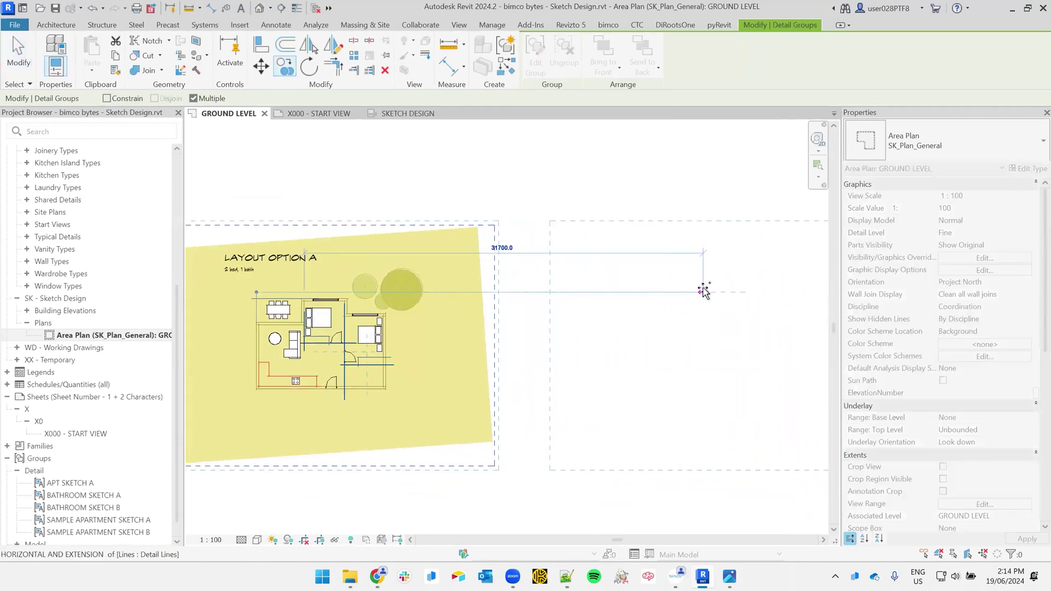
text(30)
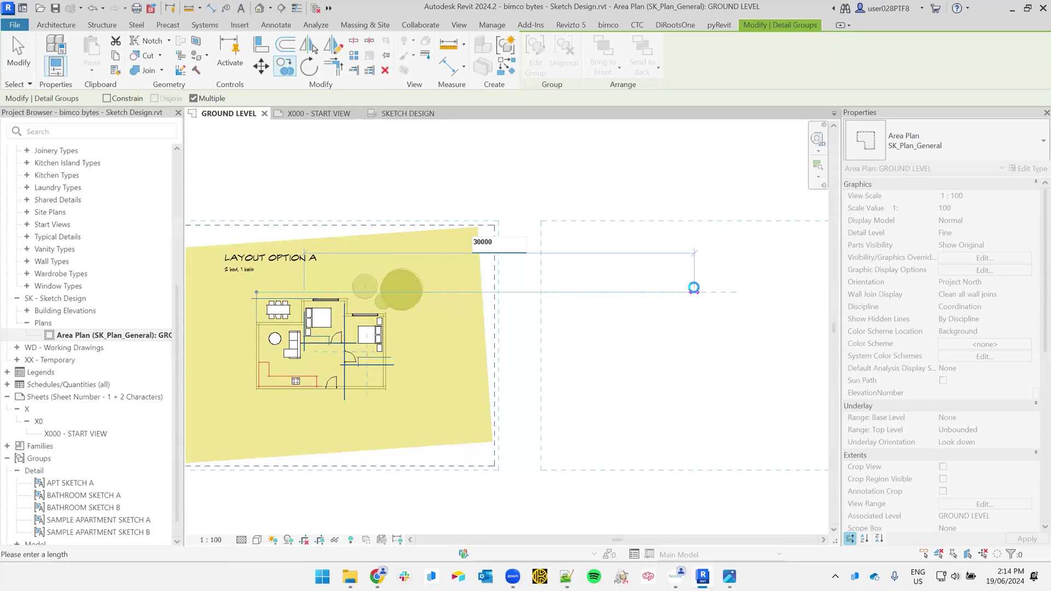
text(000)
key(Return)
key(Escape)
key(Escape)
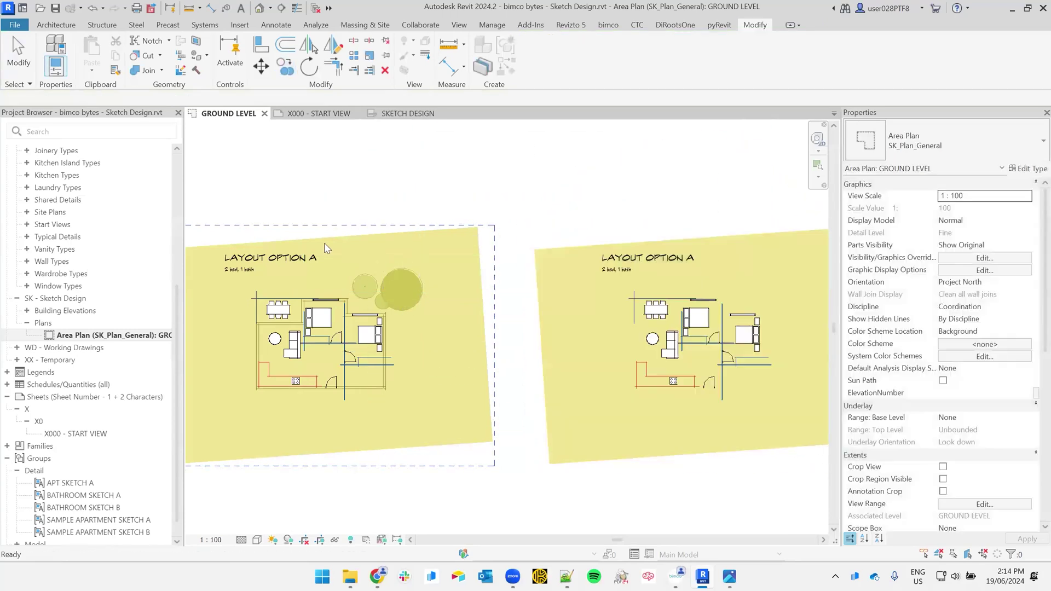
Step: Move the origin of the original APT SKETCH A group to the lower-left corner of the apartment walls
click(324, 246)
middle_drag(336, 386, 455, 370)
key(Escape)
scroll(426, 300, up, 5)
middle_drag(425, 300, 543, 337)
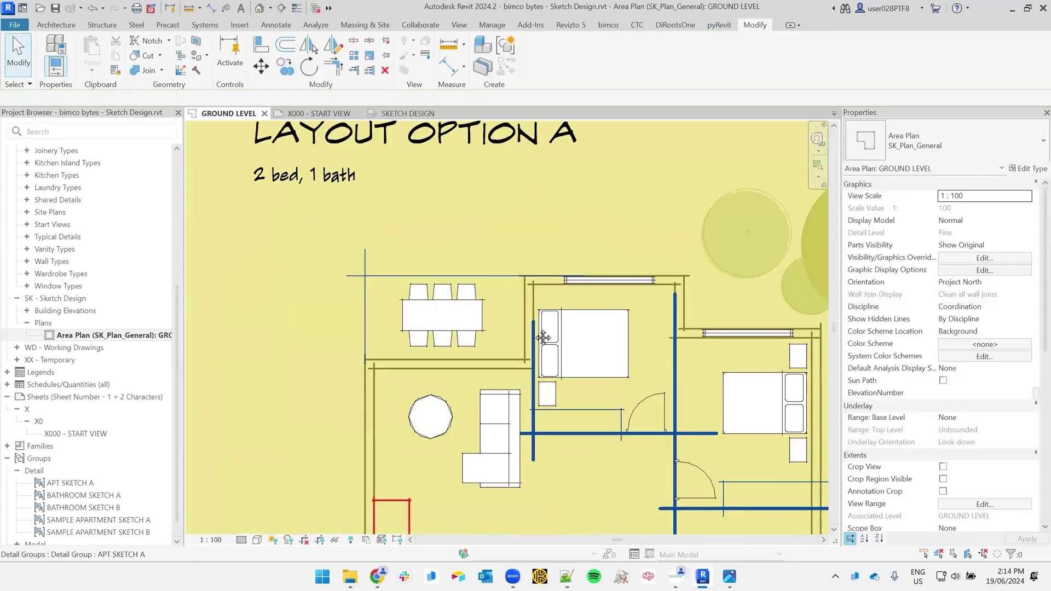
scroll(543, 337, down, 5)
click(447, 308)
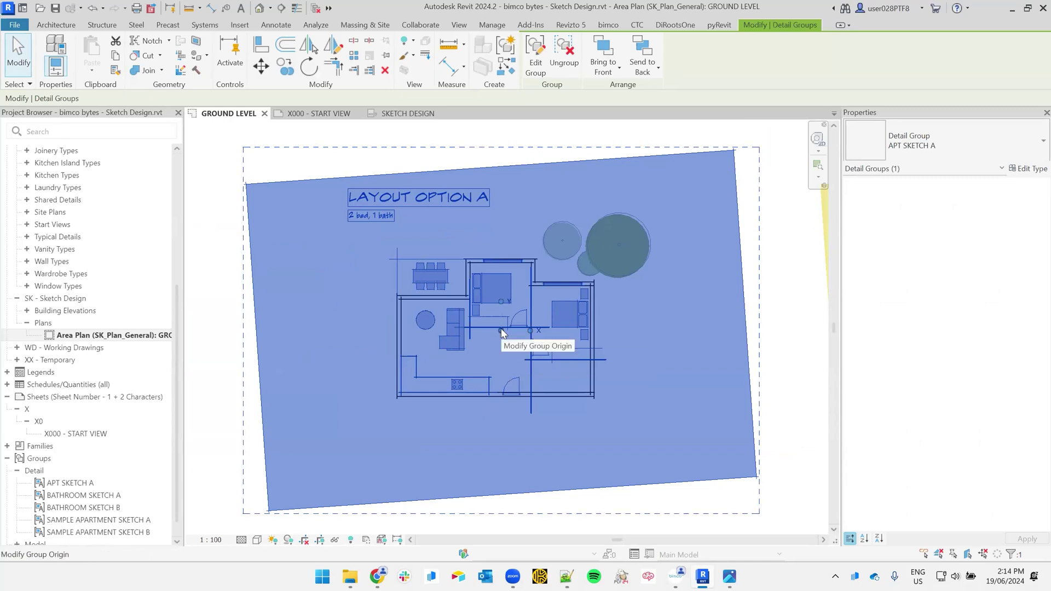
drag(502, 333, 488, 350)
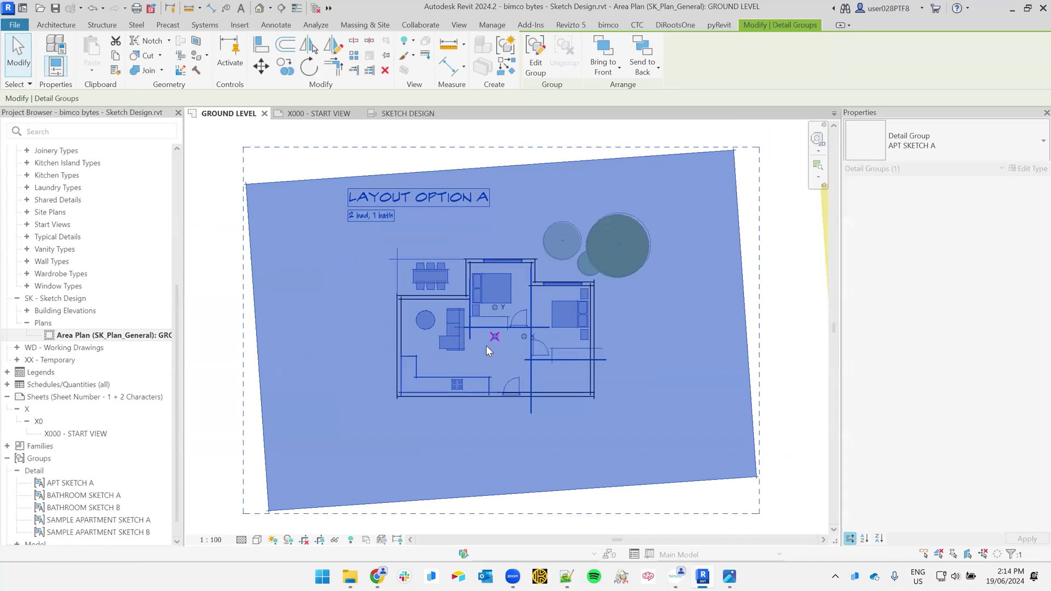
drag(422, 383, 403, 394)
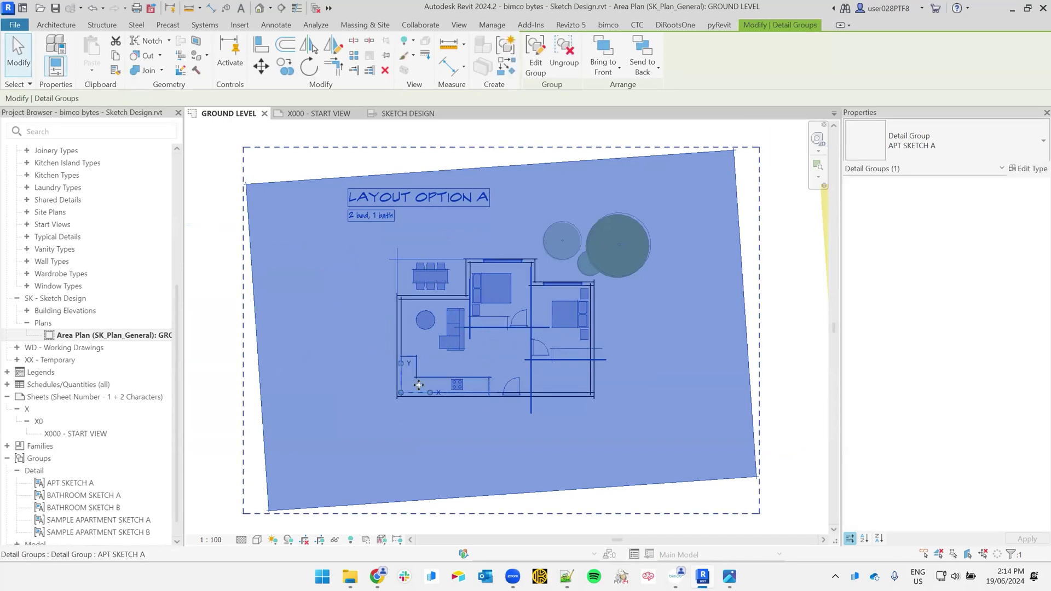
key(Escape)
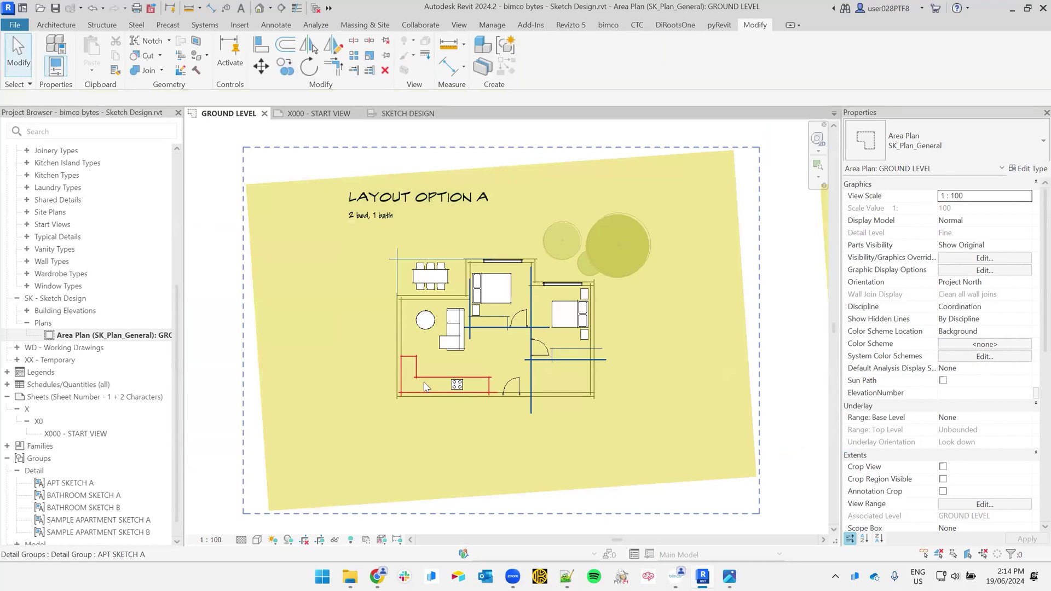
Step: Select the copied and original APT SKETCH A groups in turn to examine their origin positions
scroll(422, 364, down, 2)
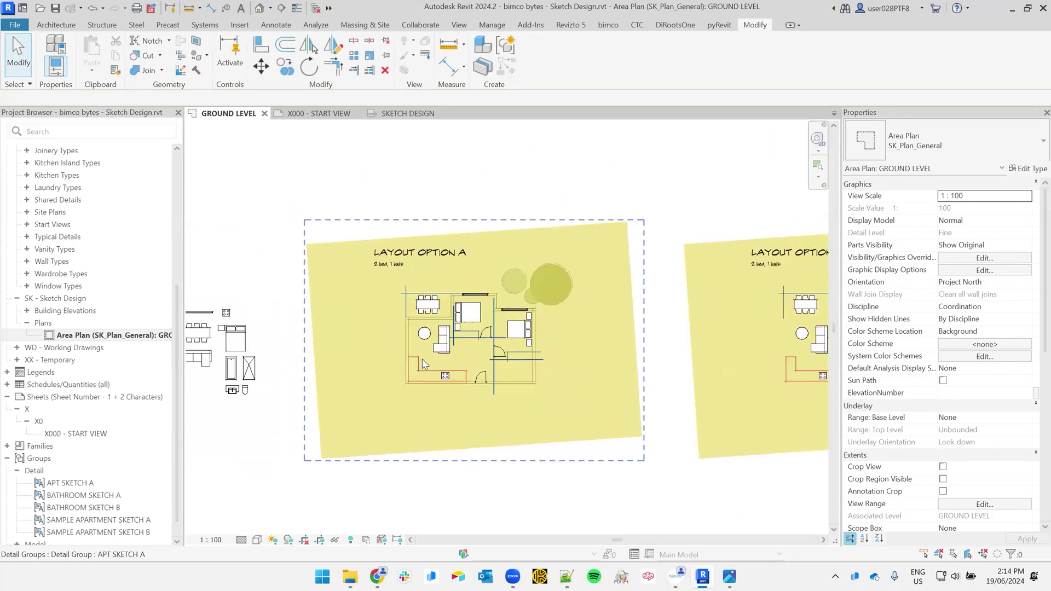
click(804, 335)
middle_drag(804, 335, 722, 310)
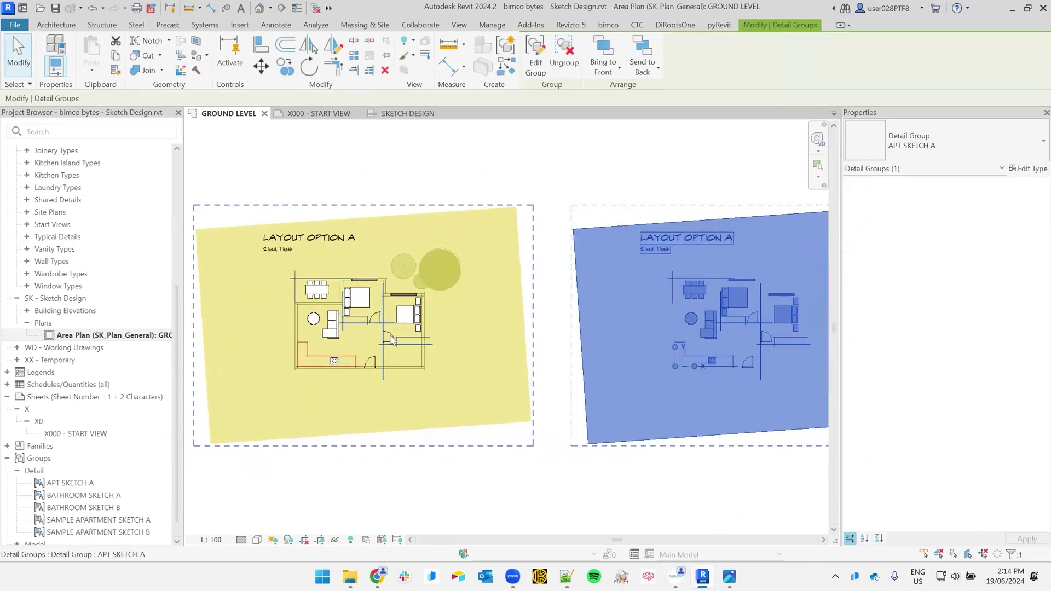
click(338, 359)
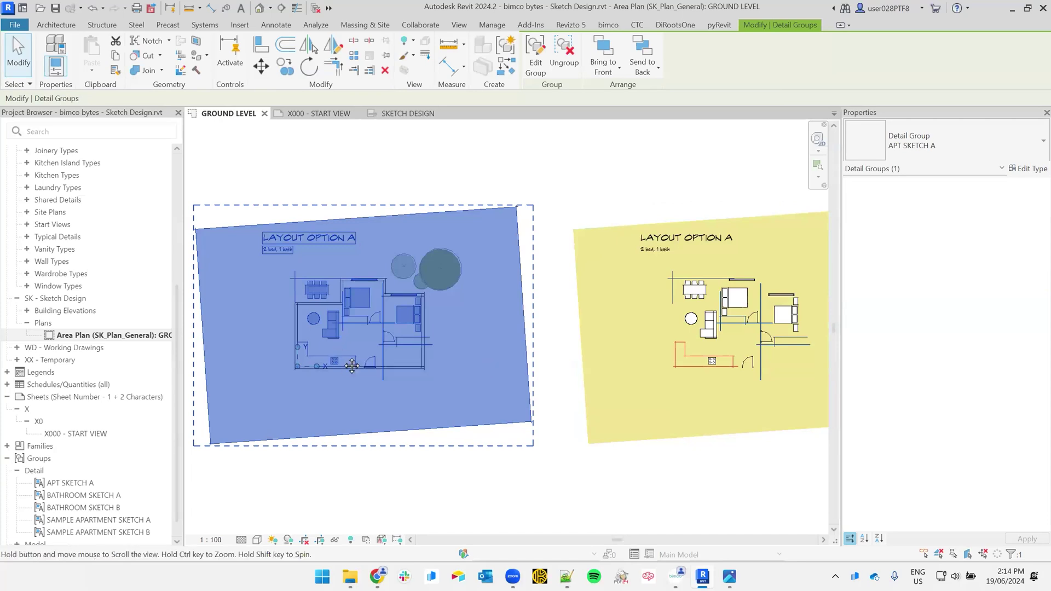
mouse_move(342, 355)
middle_down()
mouse_move(426, 341)
mouse_move(564, 353)
middle_up()
key(Escape)
scroll(565, 349, up, 2)
click(577, 306)
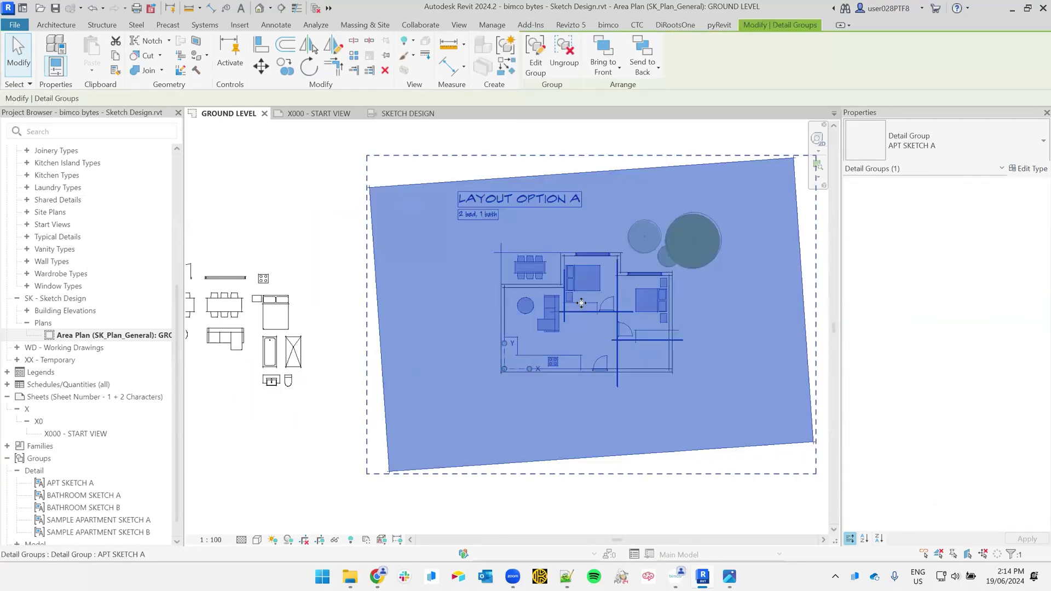
key(Escape)
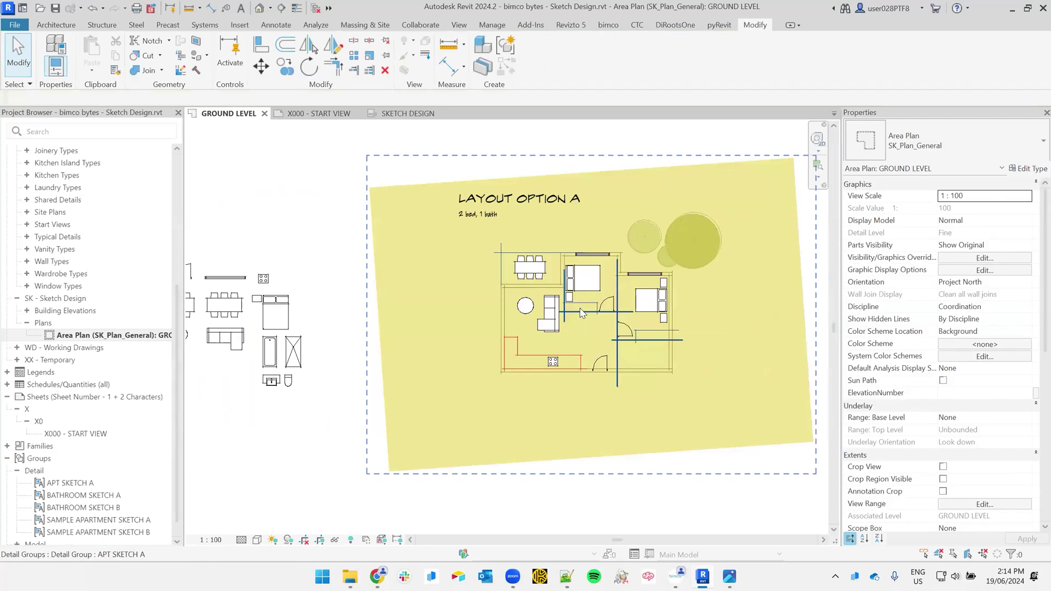
Step: Duplicate the original group's type as APT SKETCH B
click(580, 309)
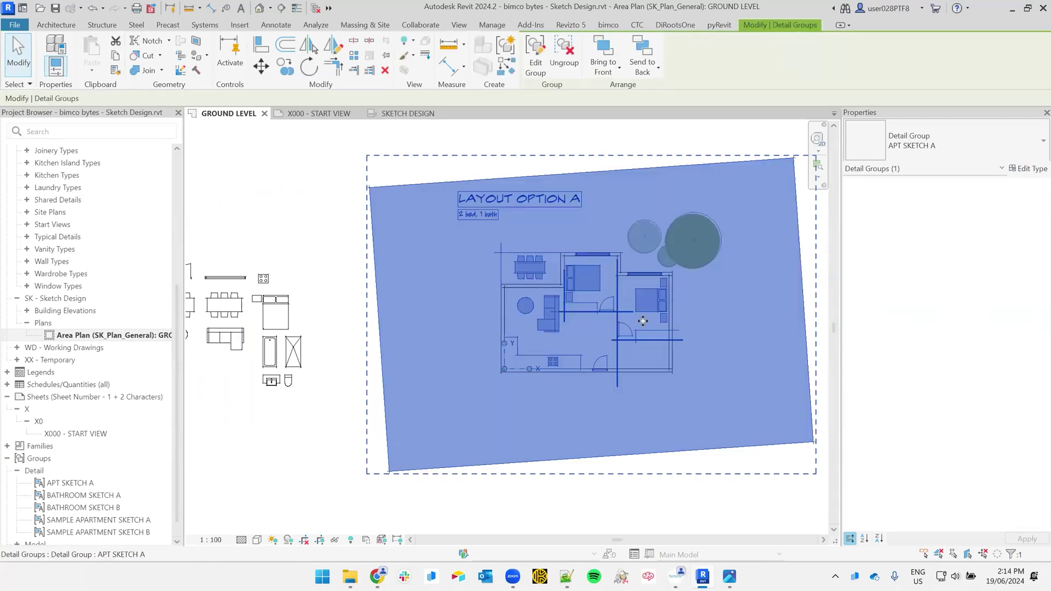
middle_drag(648, 339, 546, 340)
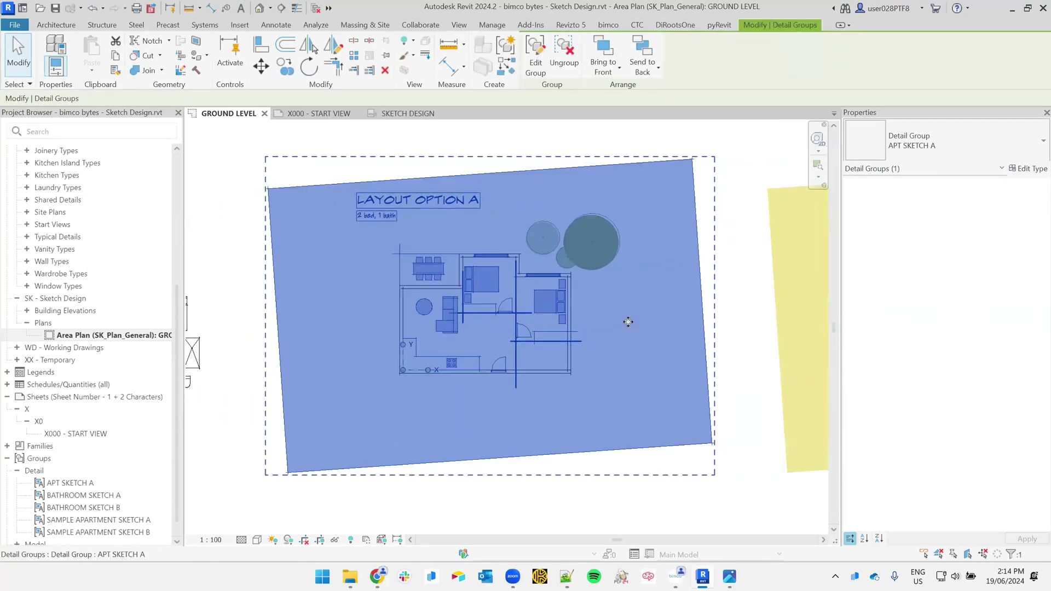
click(1028, 169)
click(967, 186)
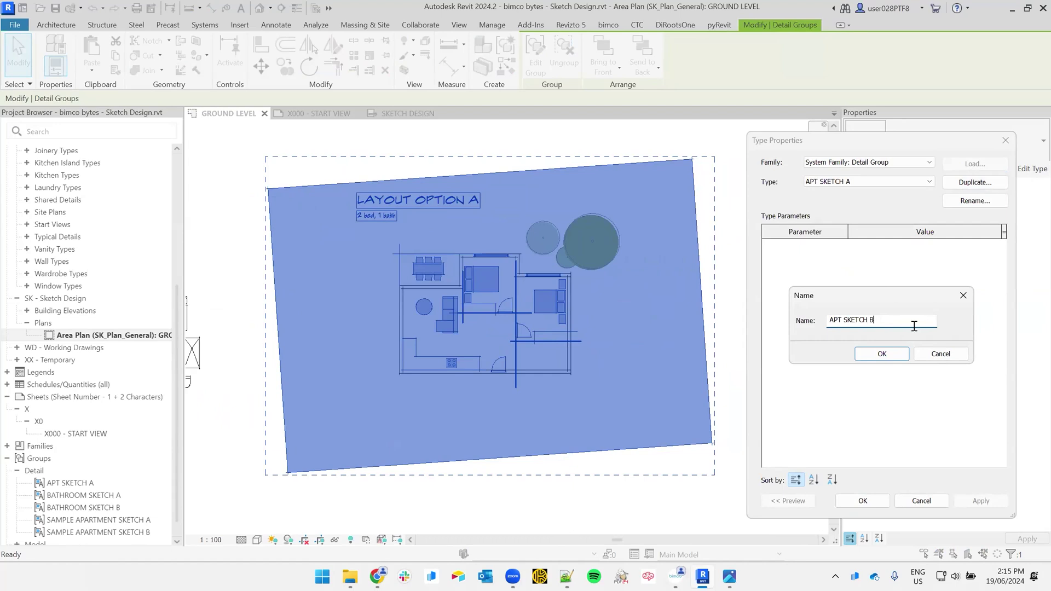
click(865, 357)
click(863, 501)
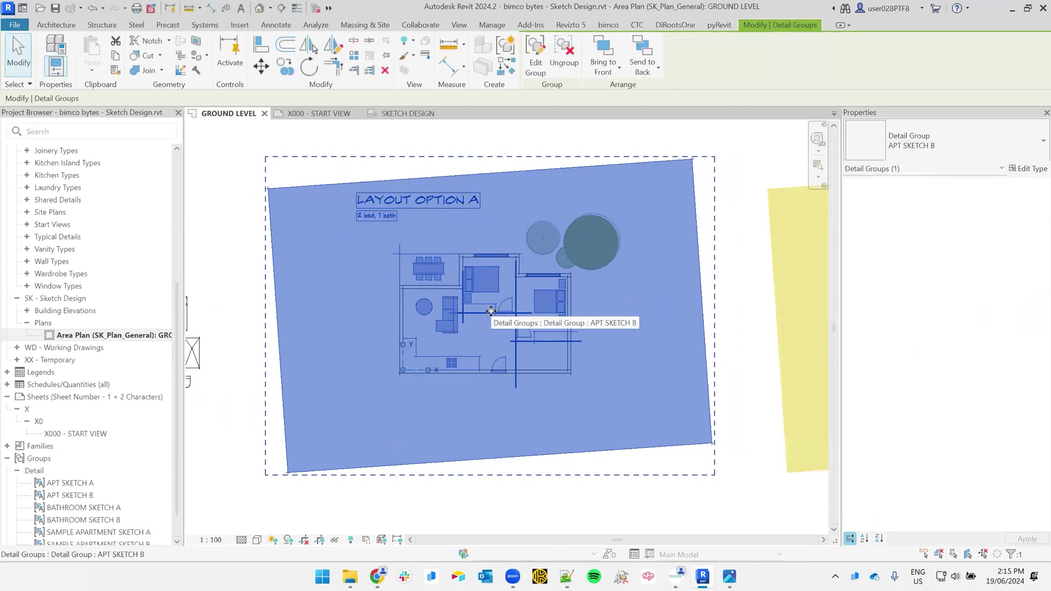
Step: Edit the APT SKETCH B group and move all its interior lines, doors, windows and furniture clear of the walls to the left
double_click(491, 311)
scroll(491, 312, up, 4)
middle_drag(491, 317, 424, 313)
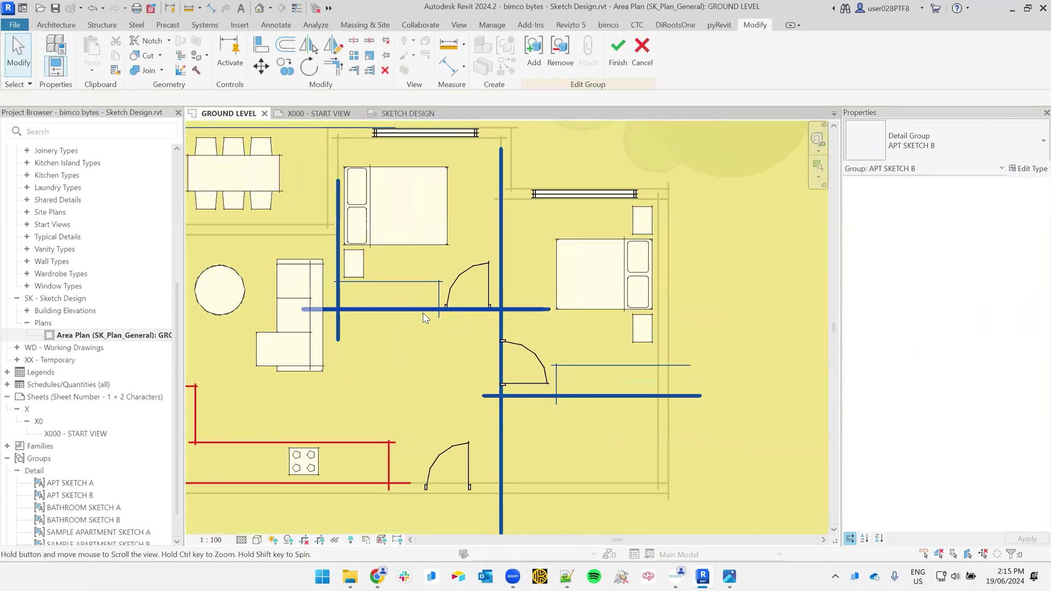
middle_drag(489, 342, 558, 387)
scroll(388, 282, down, 3)
drag(278, 203, 595, 448)
middle_drag(404, 289, 537, 285)
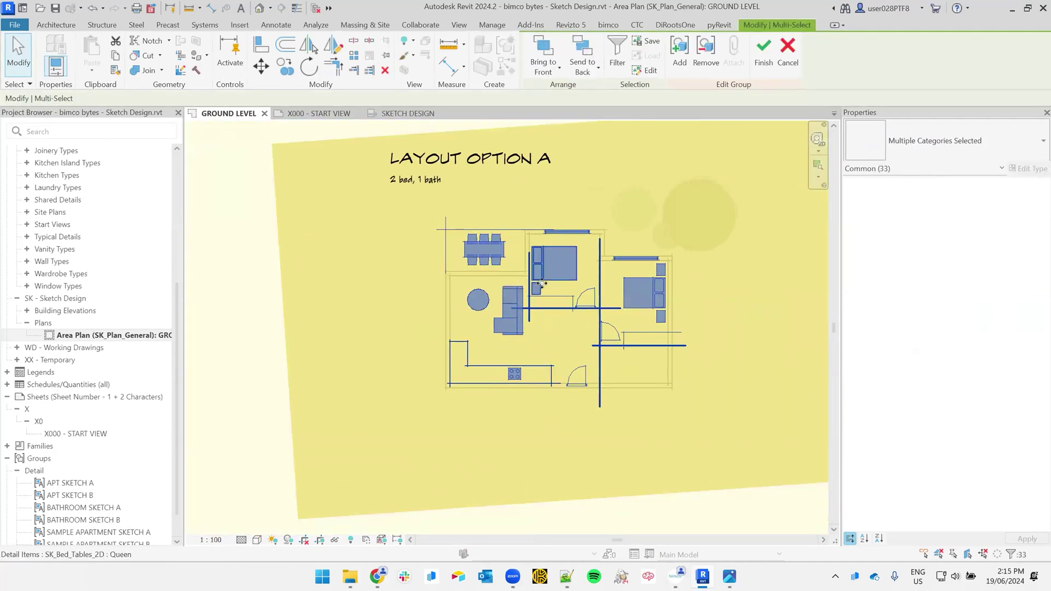
drag(542, 284, 271, 308)
middle_drag(494, 356, 548, 358)
key(Escape)
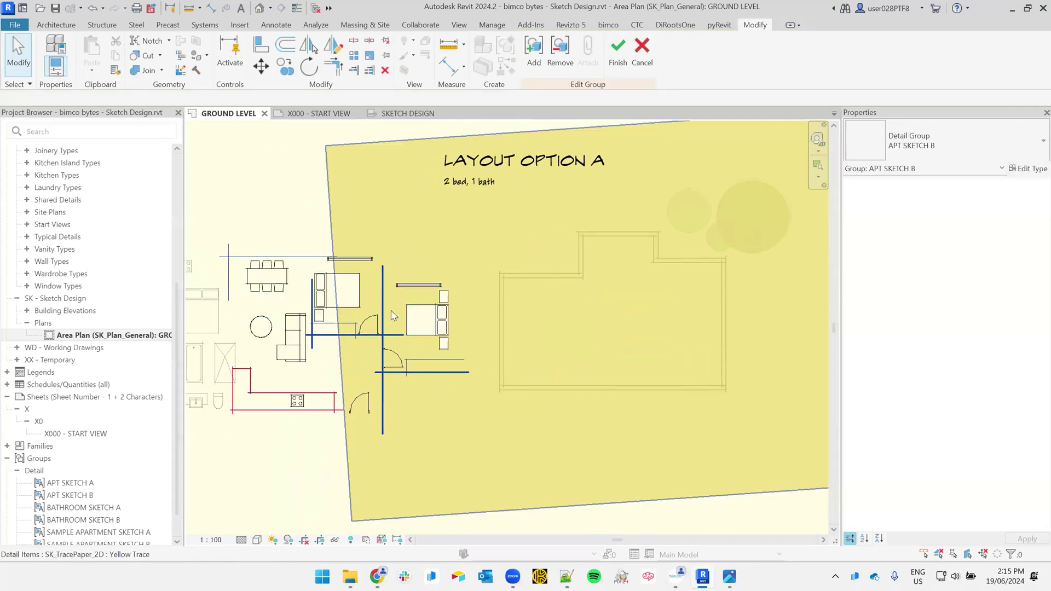
Step: Sketch a vertical Solid_BluePen(7) partition line about 5780 mm long from the right-hand wall step down to the bottom wall
key(d)
key(l)
click(652, 263)
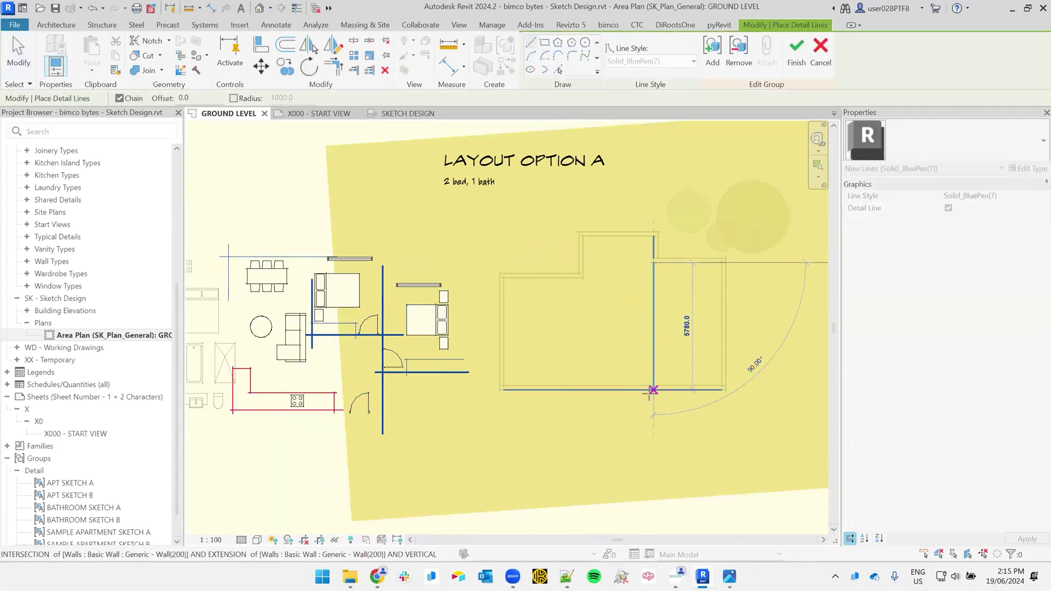
click(653, 389)
key(Escape)
Step: Sketch an L-shaped blue partition enclosing the upper-left bedroom and a short vertical partition from it down to the bottom wall
click(581, 276)
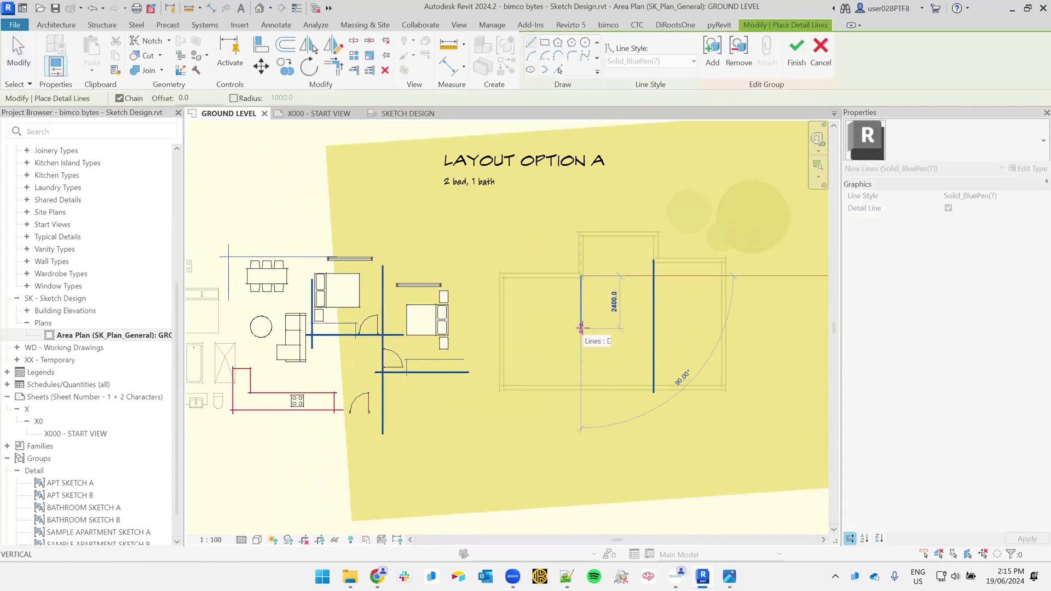
click(581, 338)
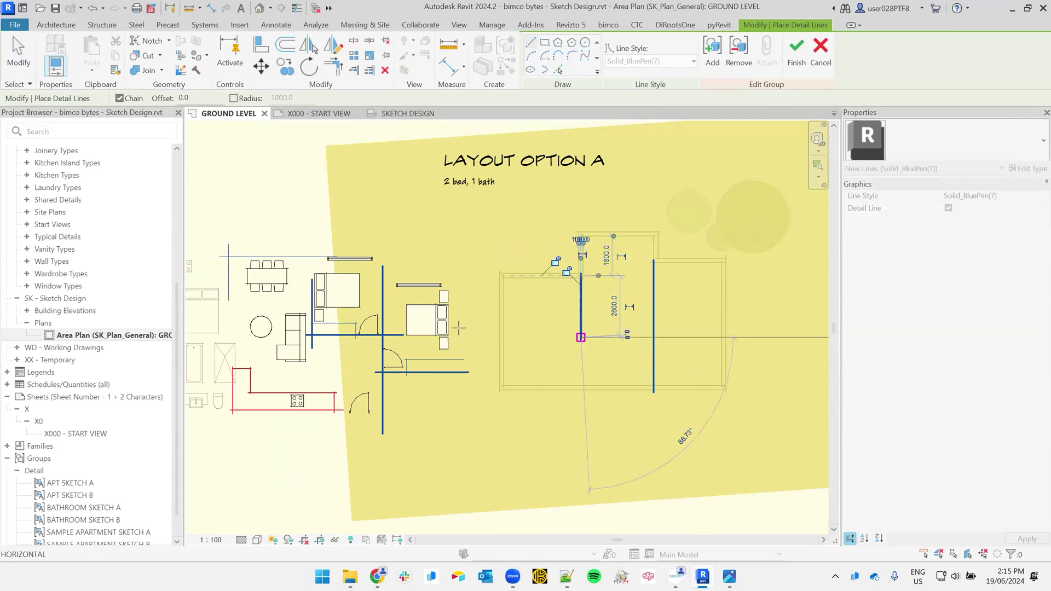
click(499, 338)
key(Escape)
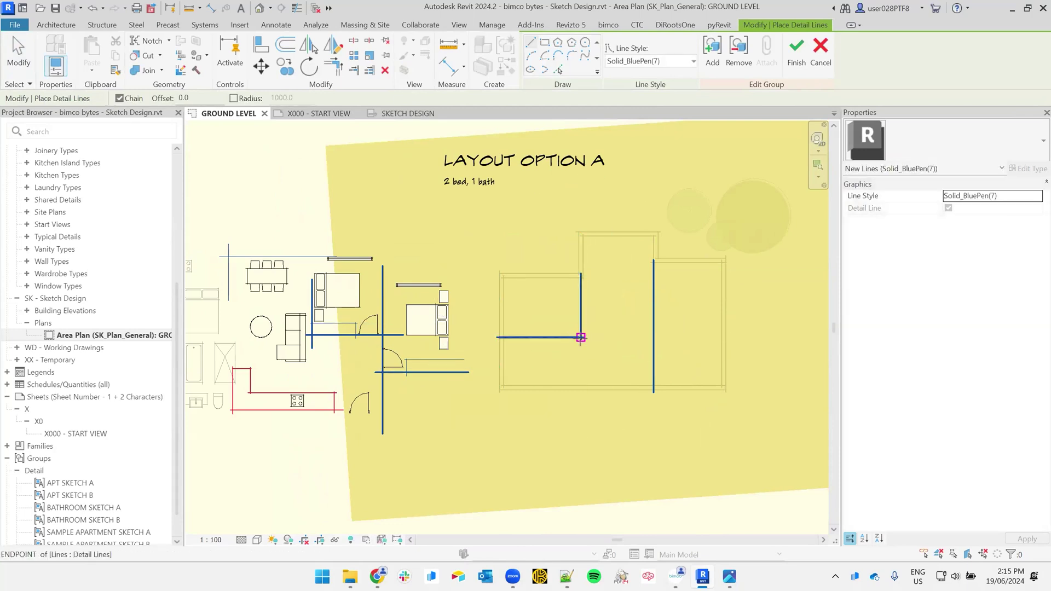
click(550, 337)
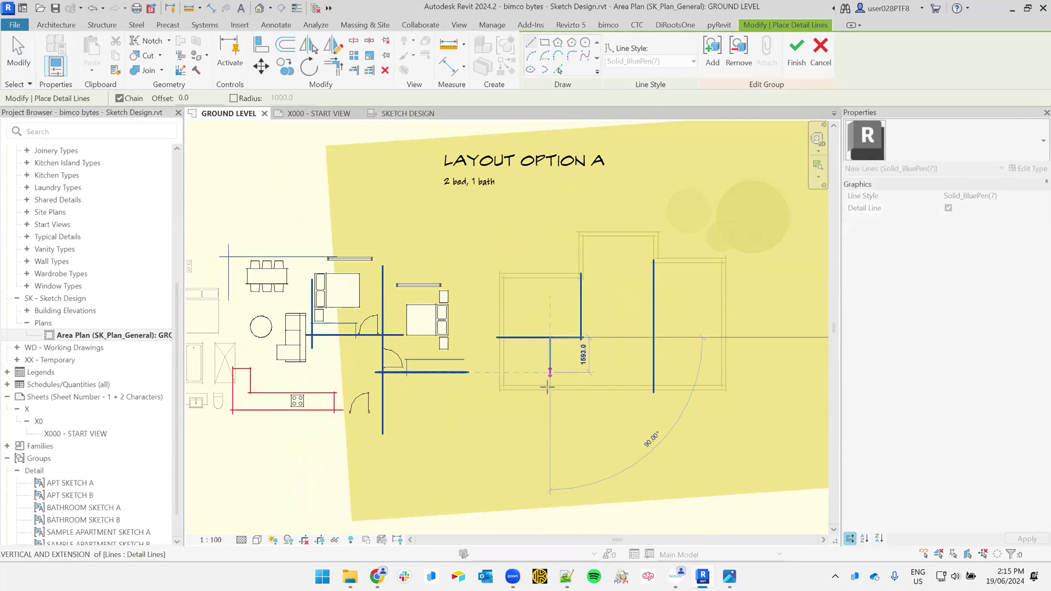
click(551, 390)
key(Escape)
key(Escape)
Step: Copy the 820w hinged door onto the left bedroom's lower partition and onto the bottom wall beside the long partition
middle_drag(613, 356, 545, 364)
middle_drag(399, 358, 525, 354)
click(426, 331)
key(c)
key(o)
click(427, 329)
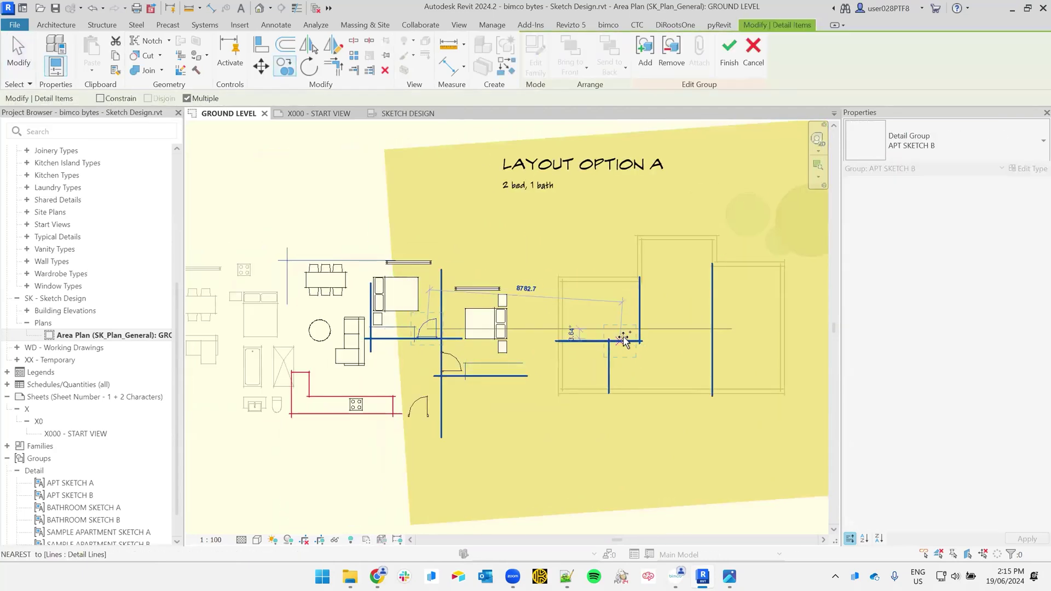
click(624, 338)
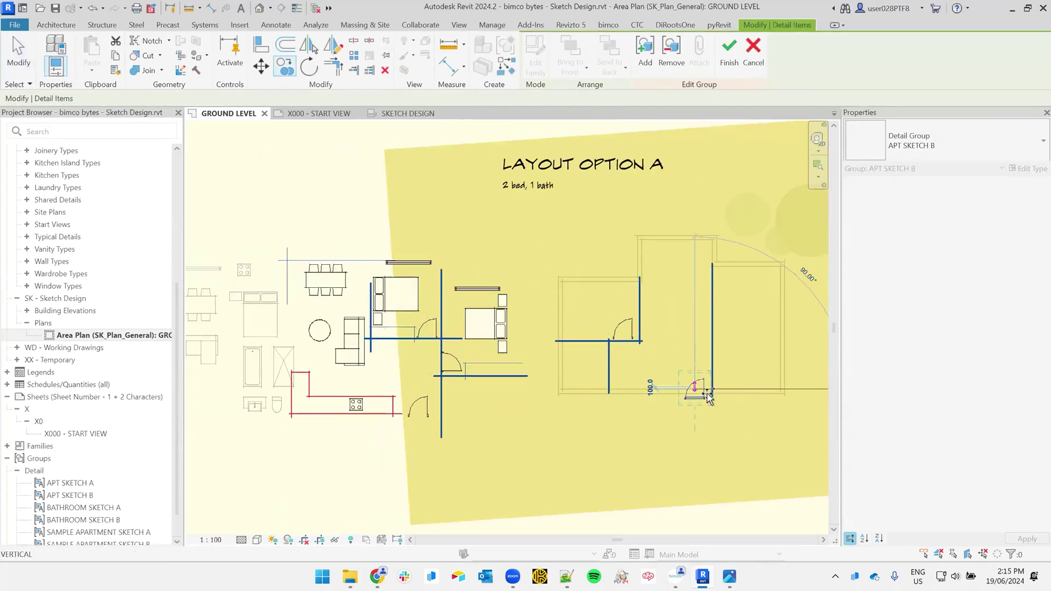
click(698, 397)
key(Escape)
Step: Nudge the two copied doors so they sit in line with the bottom wall and the bedroom partition
scroll(699, 385, up, 4)
drag(690, 375, 685, 363)
click(522, 244)
drag(514, 246, 515, 258)
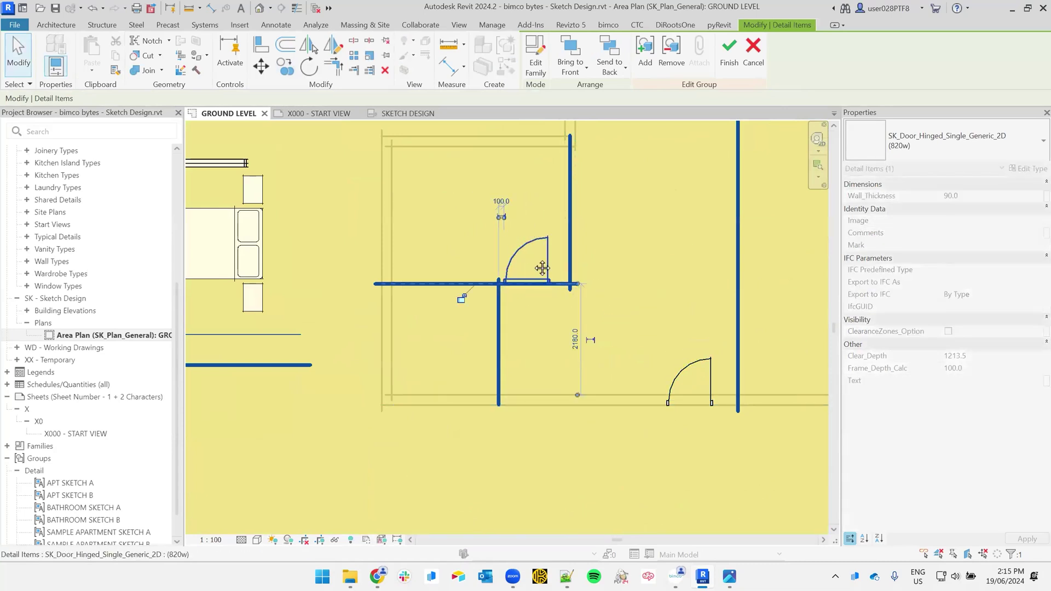
Step: Rotate the bed with two bedside tables by 180° and move it against the left wall of the left bedroom
middle_drag(541, 267, 714, 359)
click(435, 332)
key(space)
key(space)
mouse_move(441, 350)
mouse_down()
mouse_move(392, 330)
mouse_move(789, 308)
mouse_up()
Step: Turn the other queen bed around and move it against the right wall of the right-hand bedroom
scroll(579, 328, down, 4)
middle_drag(579, 340, 327, 352)
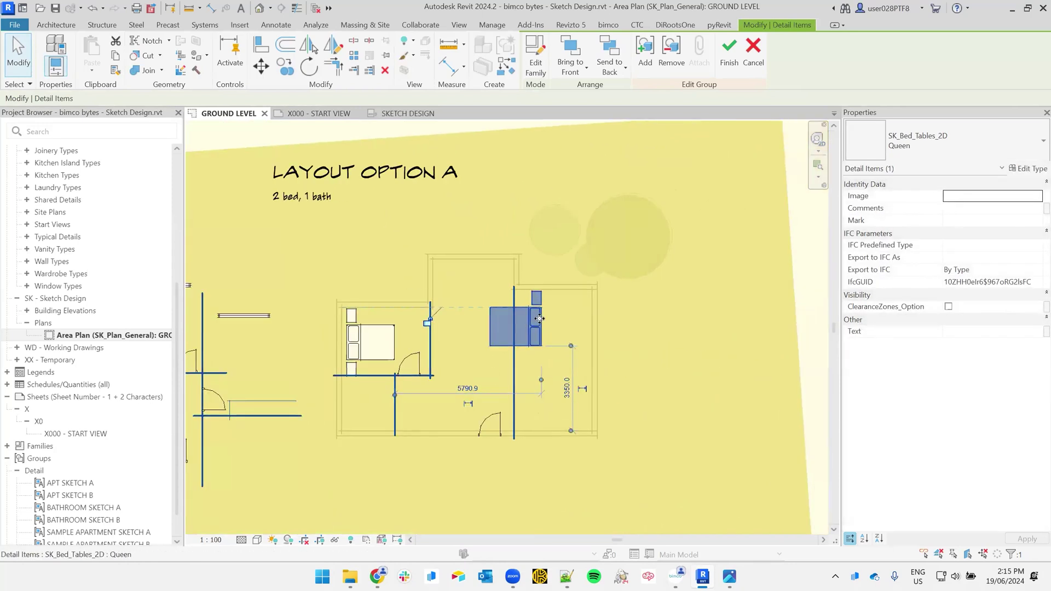
drag(539, 318, 593, 320)
click(464, 357)
Step: Select the kitchen bench lines with the cooktop and move them into the middle of the new plan
middle_drag(253, 403, 422, 352)
scroll(498, 345, up, 1)
middle_drag(498, 346, 764, 281)
drag(377, 272, 593, 386)
scroll(575, 387, down, 3)
middle_drag(507, 408, 375, 418)
scroll(392, 384, up, 4)
scroll(393, 387, down, 2)
drag(716, 359, 717, 282)
Step: Rotate the selected kitchen bench and cooktop 90° counterclockwise so the long bench runs vertically
middle_drag(734, 330, 616, 391)
key(r)
key(o)
click(641, 398)
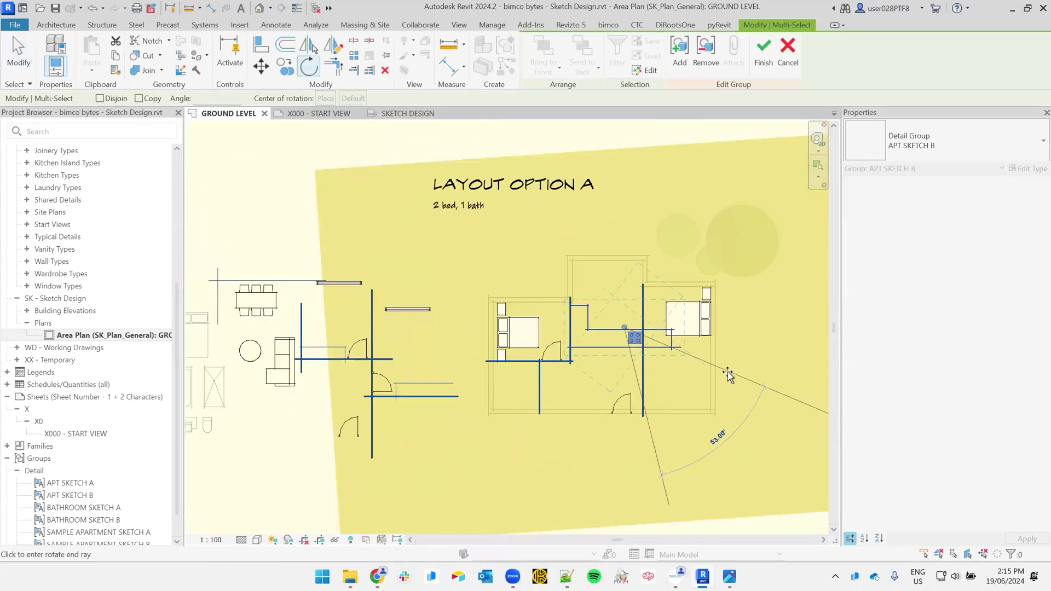
key(Return)
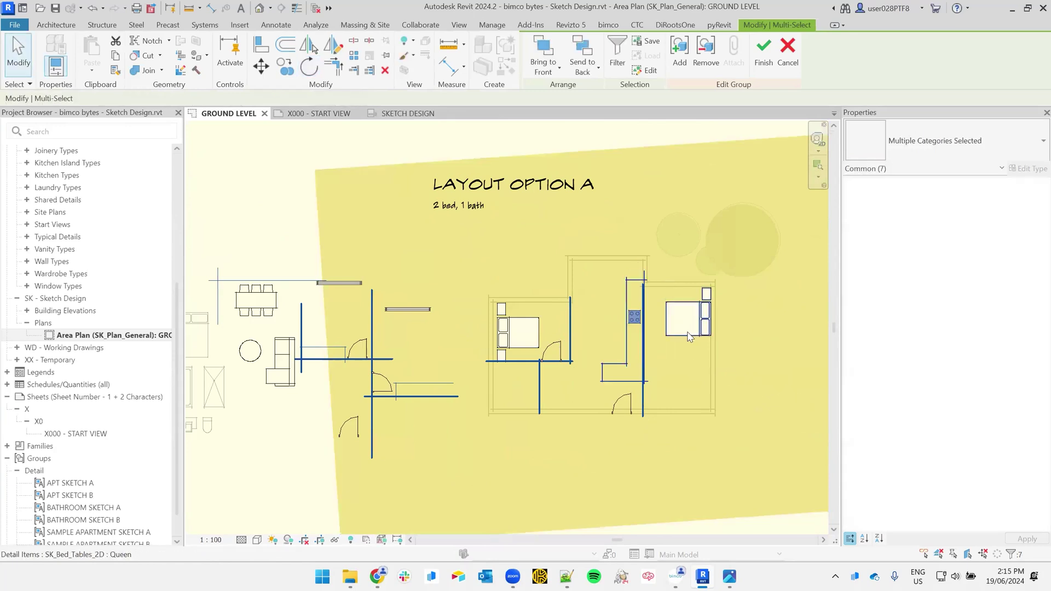
Step: Move the rotated kitchen bench and cooktop against the left side of the long blue partition, above the entry door
scroll(541, 285, up, 4)
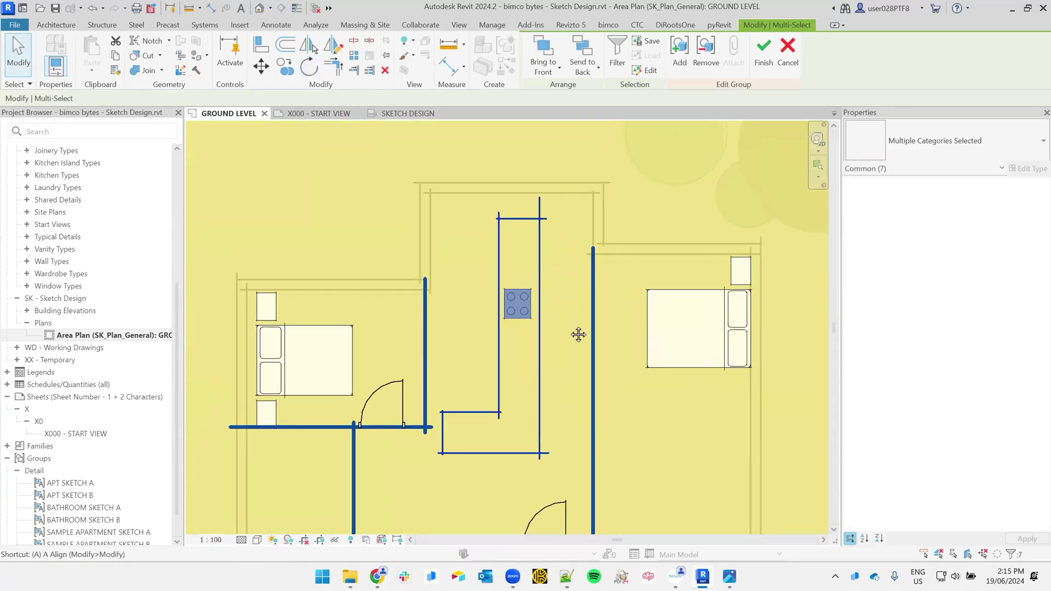
middle_drag(579, 334, 556, 349)
mouse_move(536, 355)
mouse_down()
mouse_move(530, 347)
mouse_move(580, 356)
mouse_move(574, 370)
mouse_move(591, 386)
mouse_up()
middle_drag(555, 486, 577, 418)
key(Escape)
key(t)
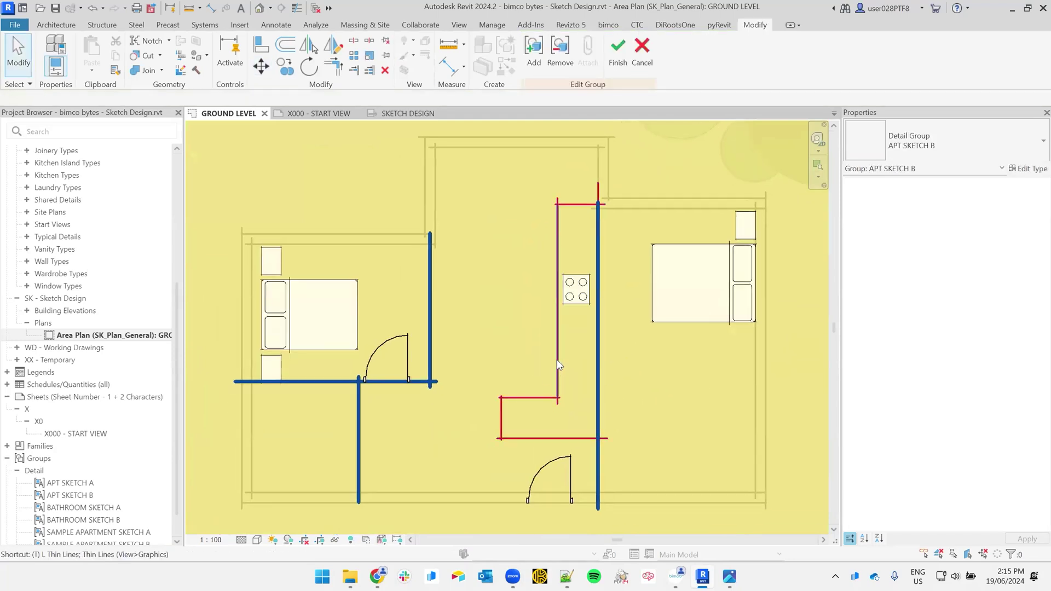
Step: Remove the kitchen bench's lower return and shorten the bench by moving its upper end line down to just above the cooktop
click(584, 445)
key(Delete)
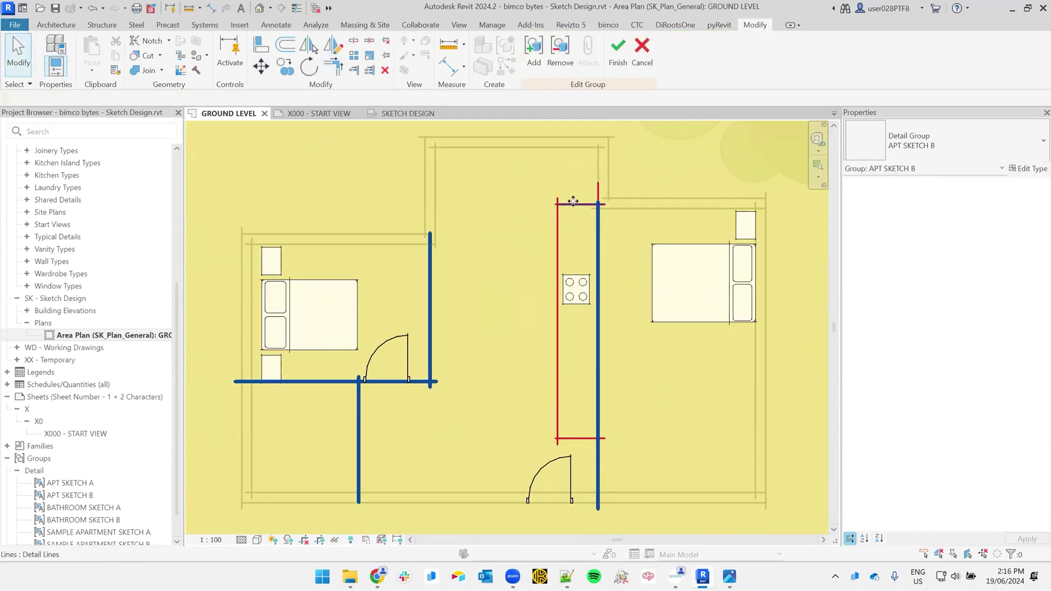
drag(573, 203, 589, 263)
key(Escape)
middle_drag(590, 367, 598, 359)
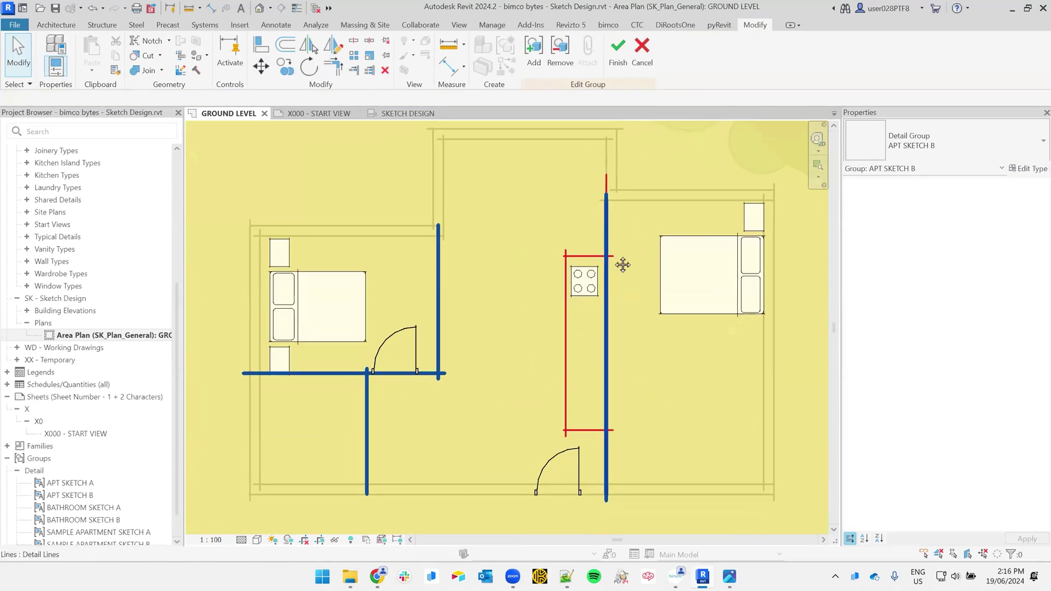
middle_drag(623, 265, 667, 266)
middle_drag(581, 371, 777, 331)
scroll(655, 375, down, 2)
mouse_move(655, 375)
middle_down()
mouse_move(663, 367)
mouse_move(539, 412)
middle_up()
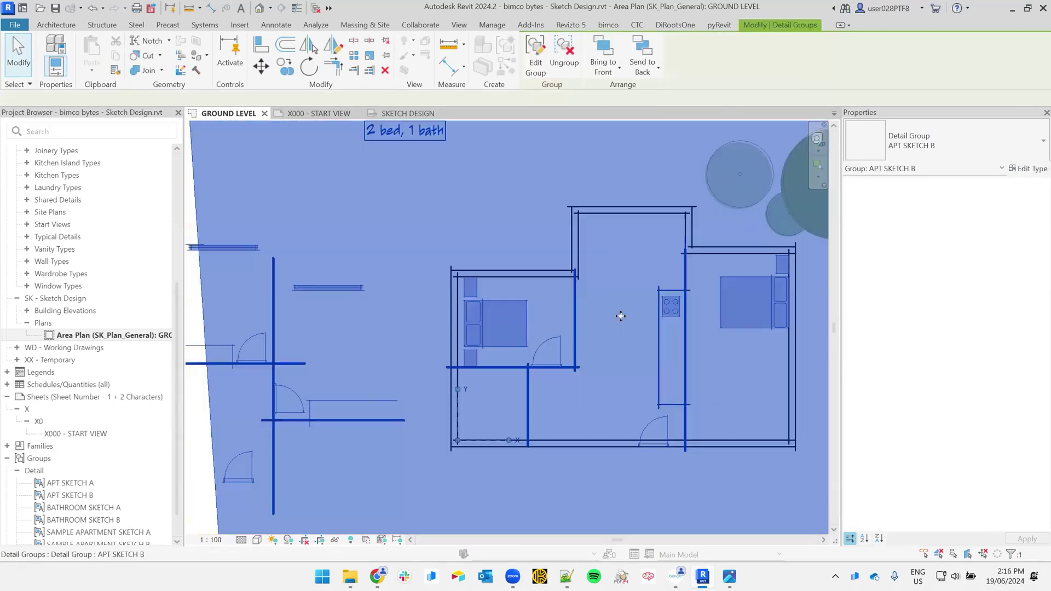
middle_drag(619, 317, 550, 312)
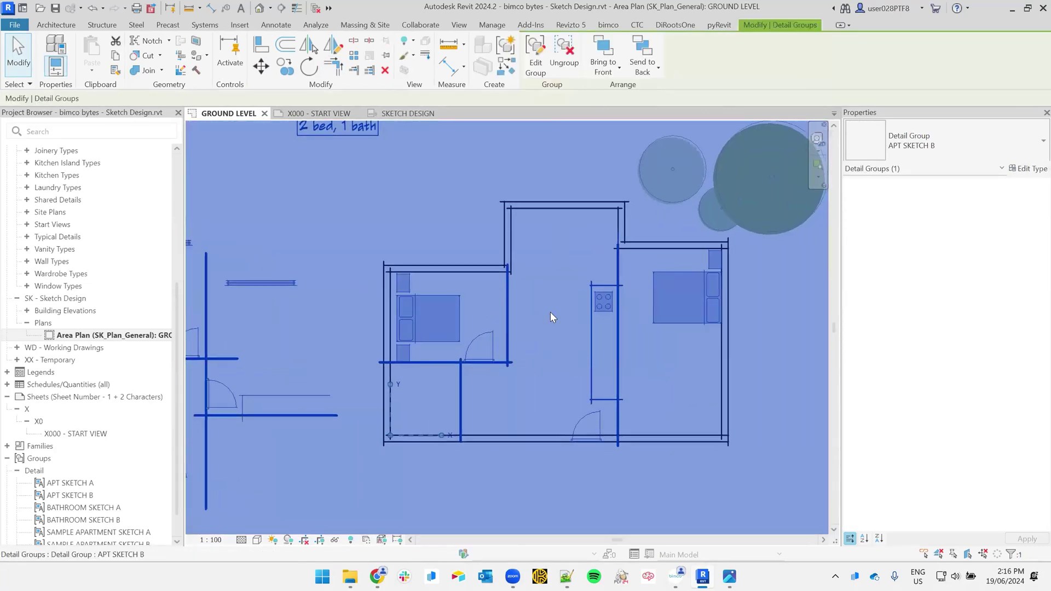
key(Escape)
Step: Reopen the APT SKETCH B group for editing and delete the leftover walls, doors, windows and furniture to the left of the plan
scroll(548, 312, down, 2)
double_click(495, 322)
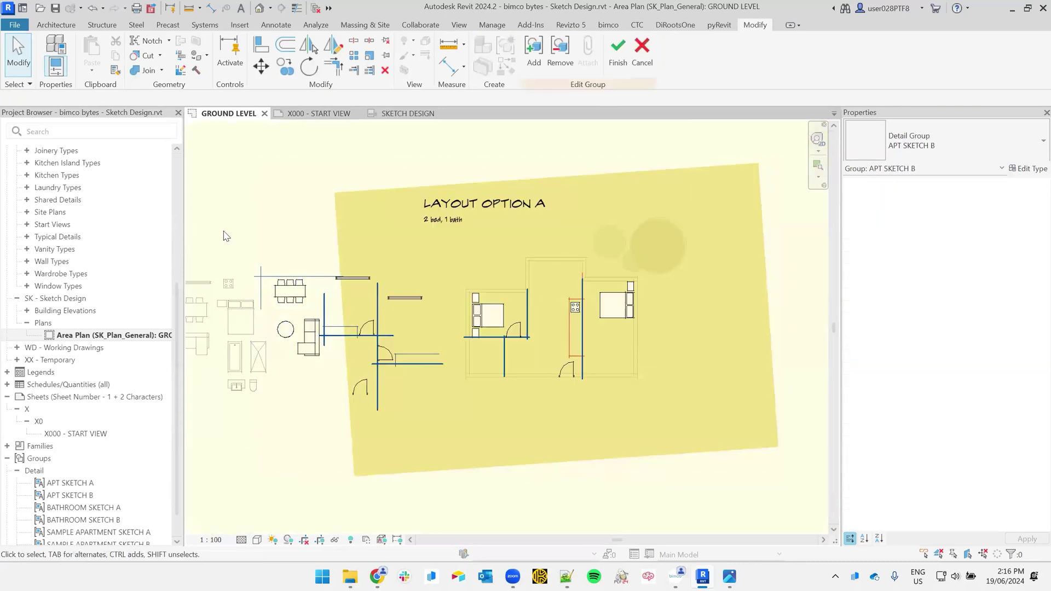
drag(226, 231, 466, 468)
key(Delete)
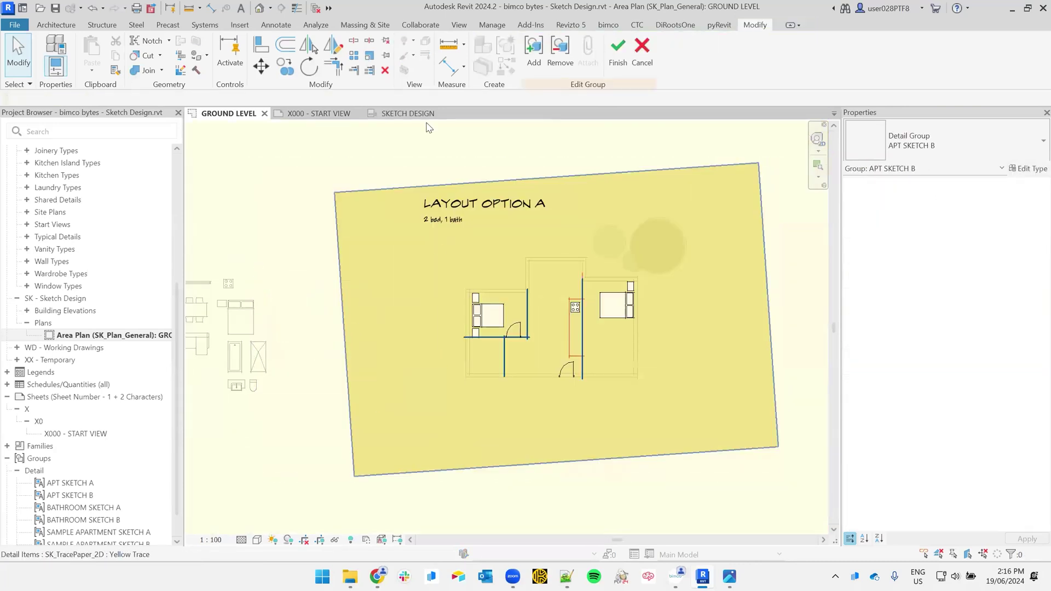
Step: Change the sheet title text to LAYOUT OPTION B and finish editing the group
click(512, 201)
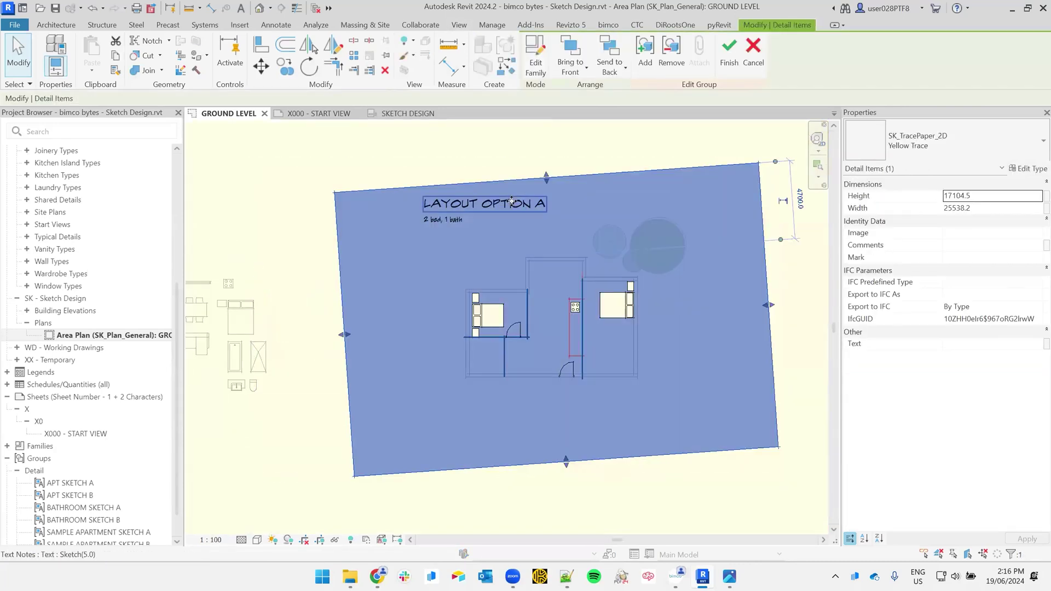
double_click(522, 201)
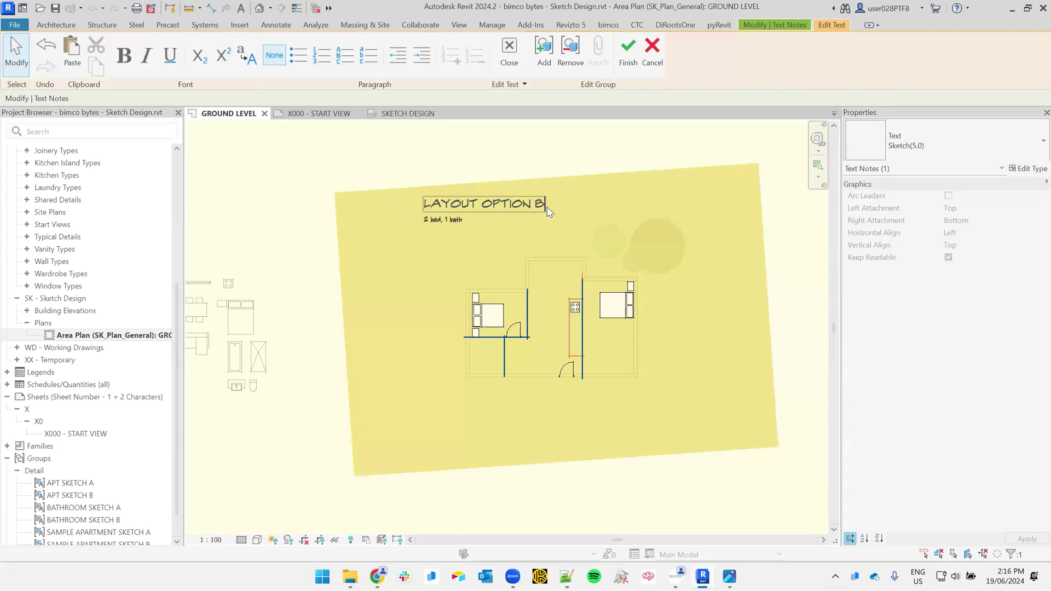
click(567, 143)
click(859, 54)
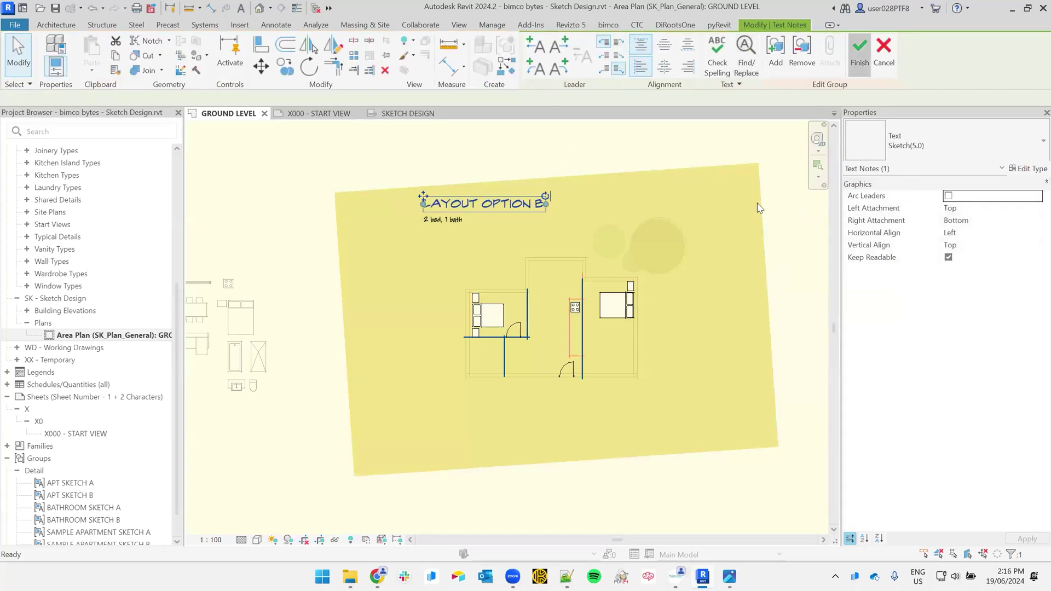
key(Escape)
Step: Swap the placed APT SKETCH B group for the APT SKETCH A group type
middle_drag(554, 375, 495, 413)
scroll(577, 371, up, 3)
scroll(495, 413, down, 6)
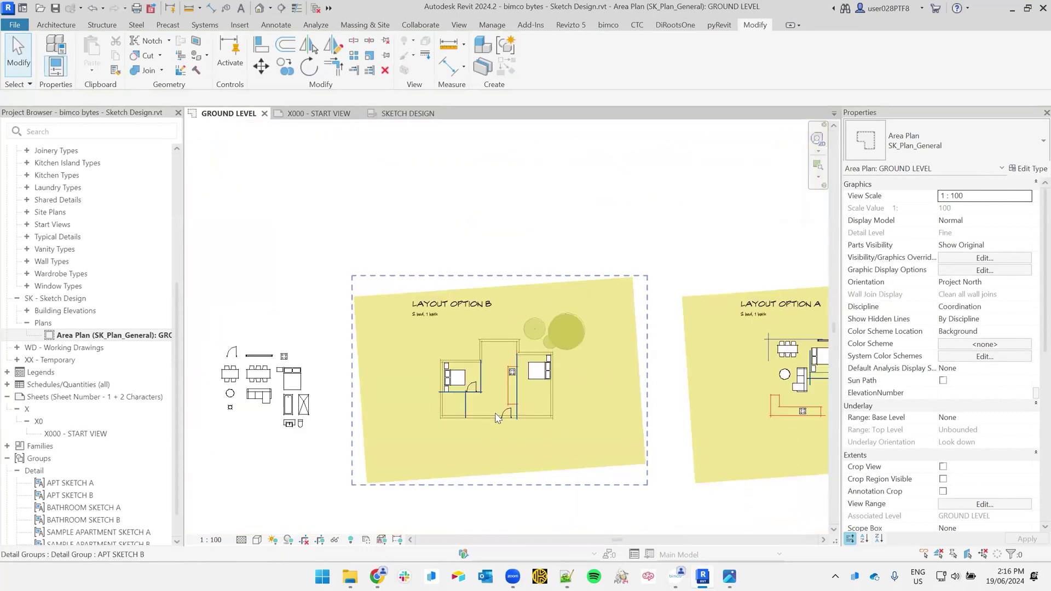
click(496, 414)
scroll(495, 412, up, 2)
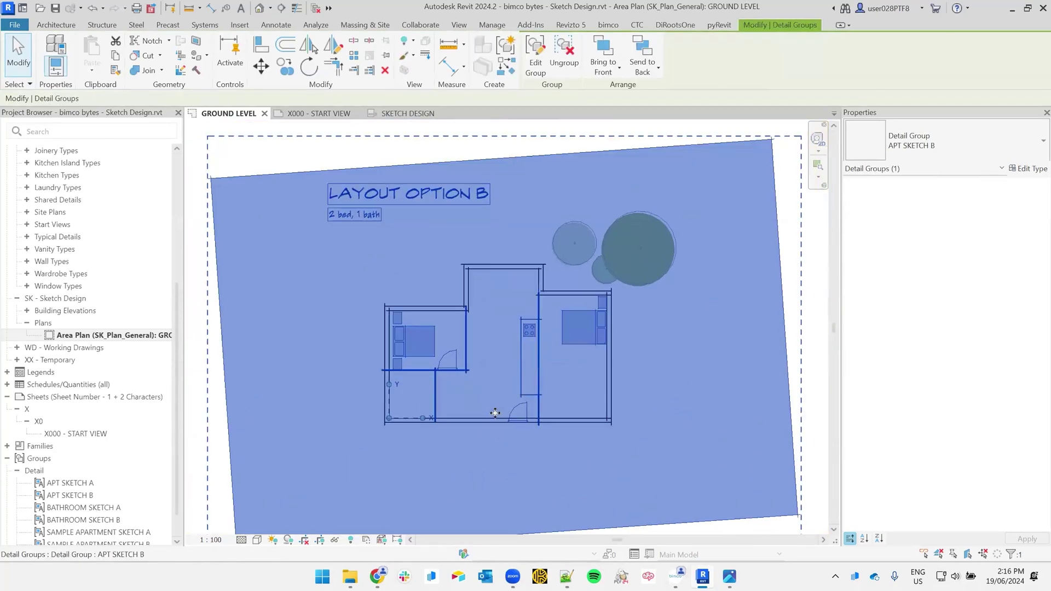
click(980, 138)
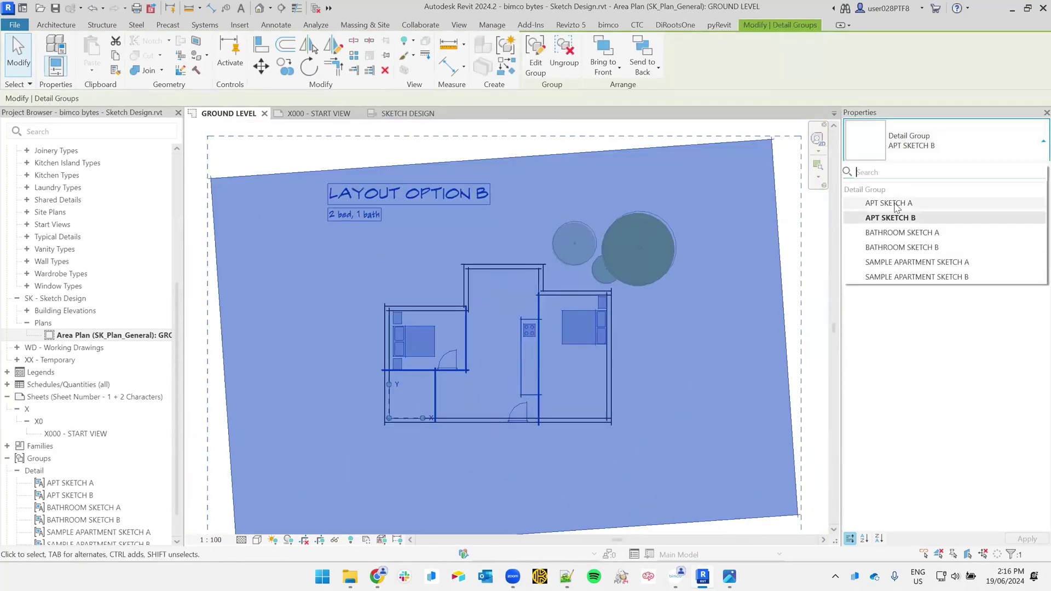
key(ctrl)
key(ctrl)
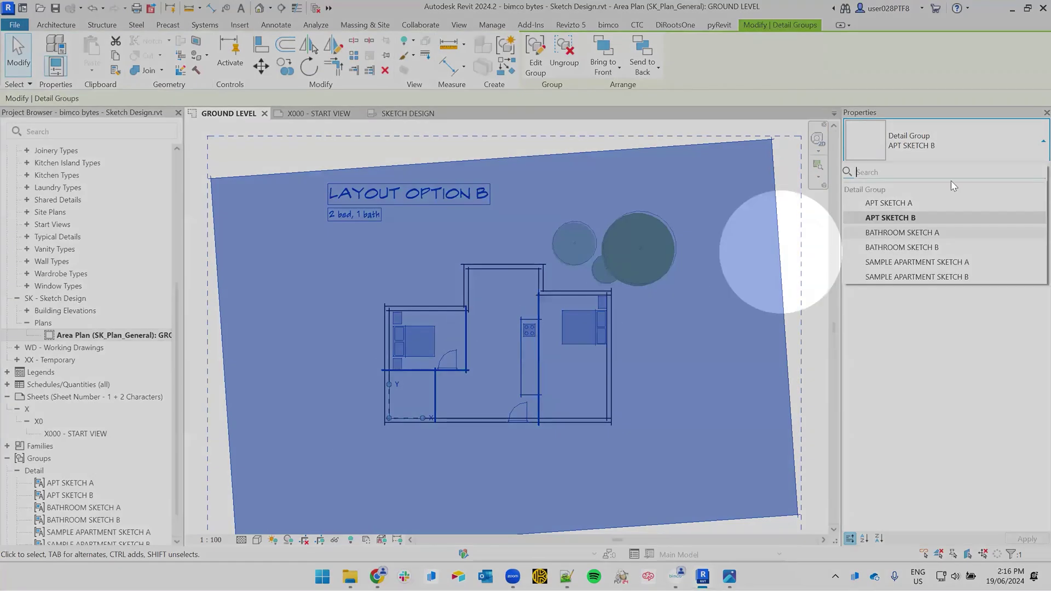
click(900, 203)
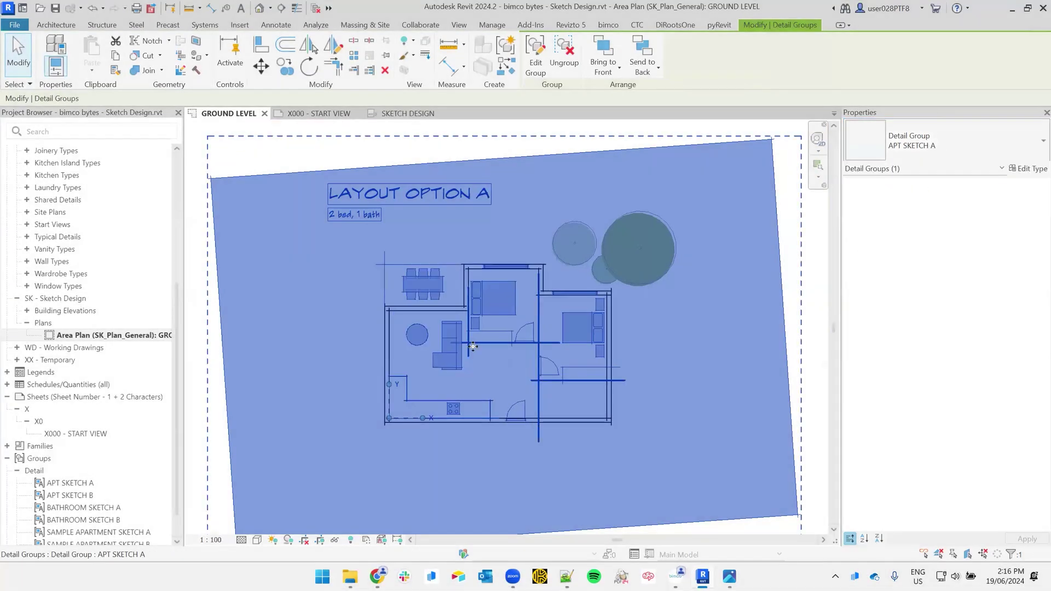
key(Escape)
Step: Switch the same apartment group back to the APT SKETCH B type
click(621, 401)
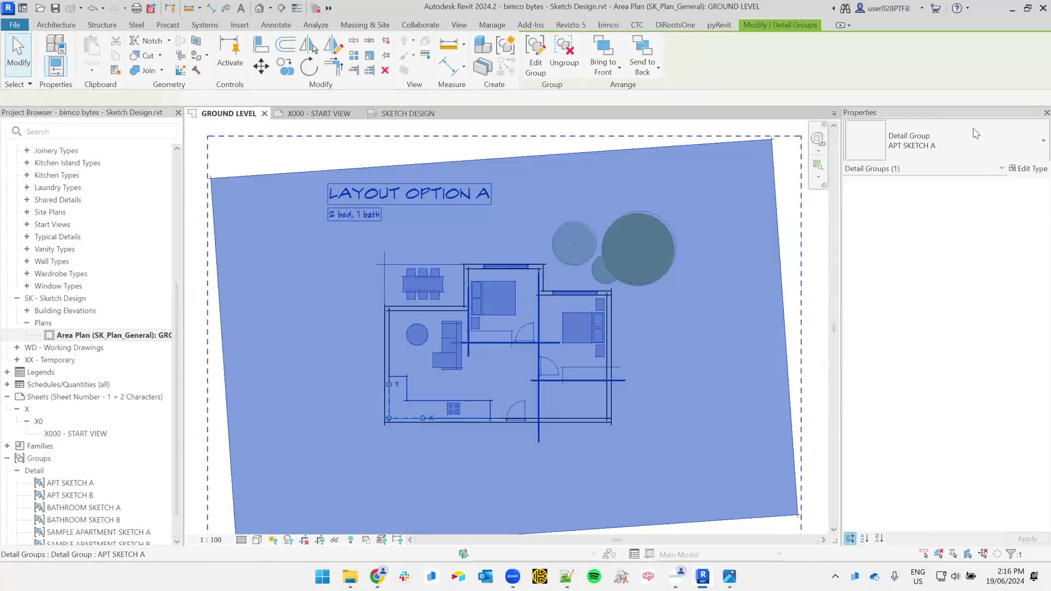
click(961, 131)
click(881, 218)
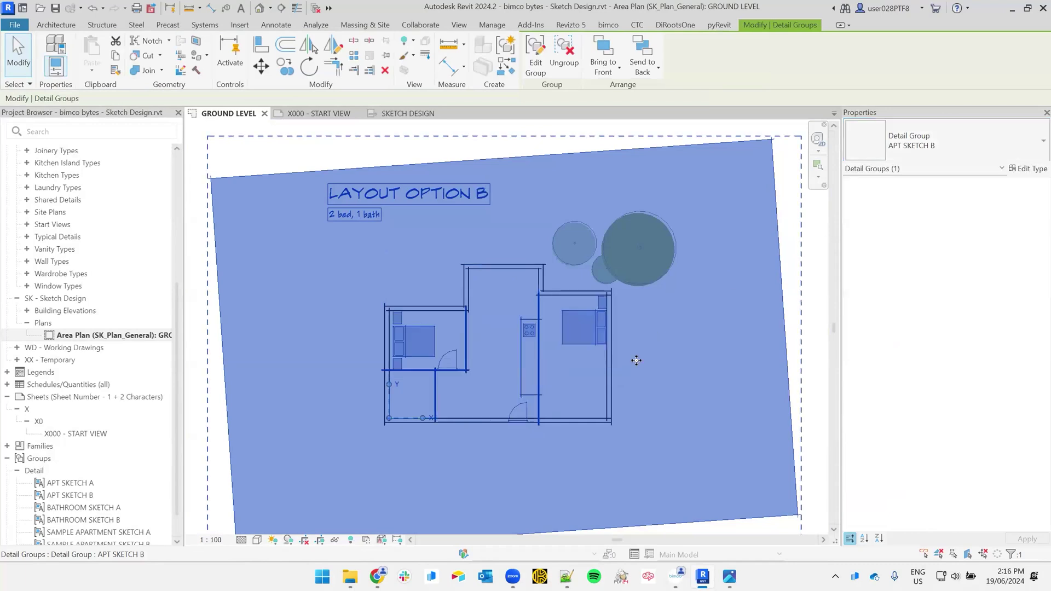
key(Escape)
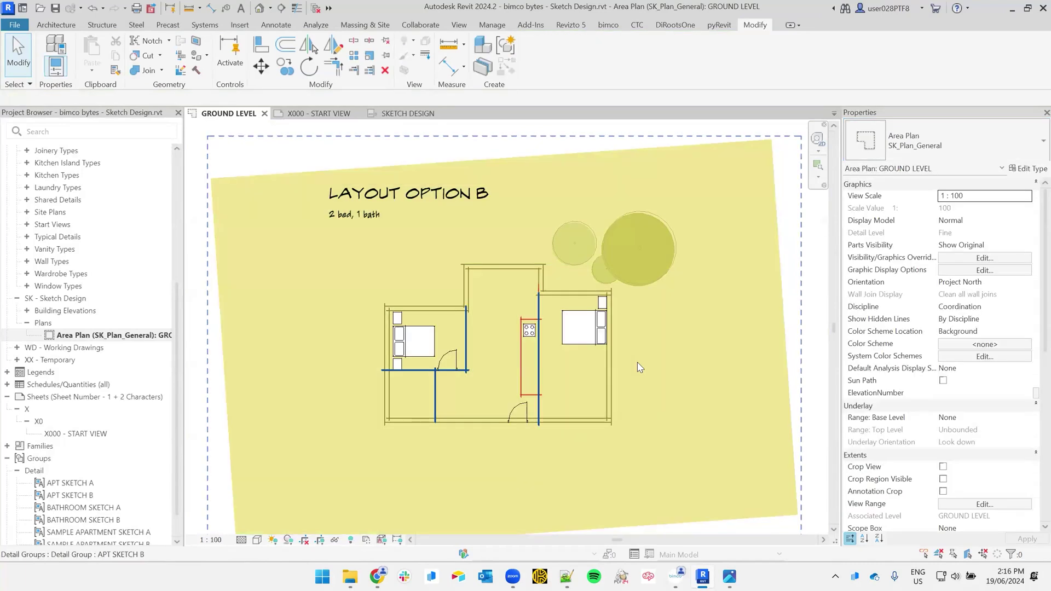
Step: Set the apartment group's type to APT SKETCH A again
click(638, 366)
click(988, 141)
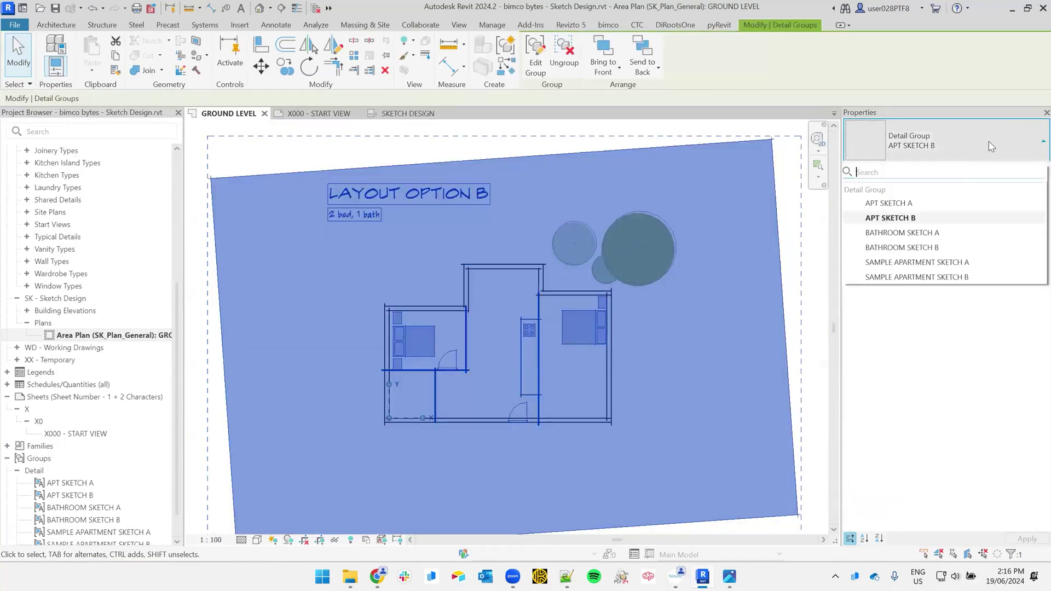
click(911, 203)
key(Escape)
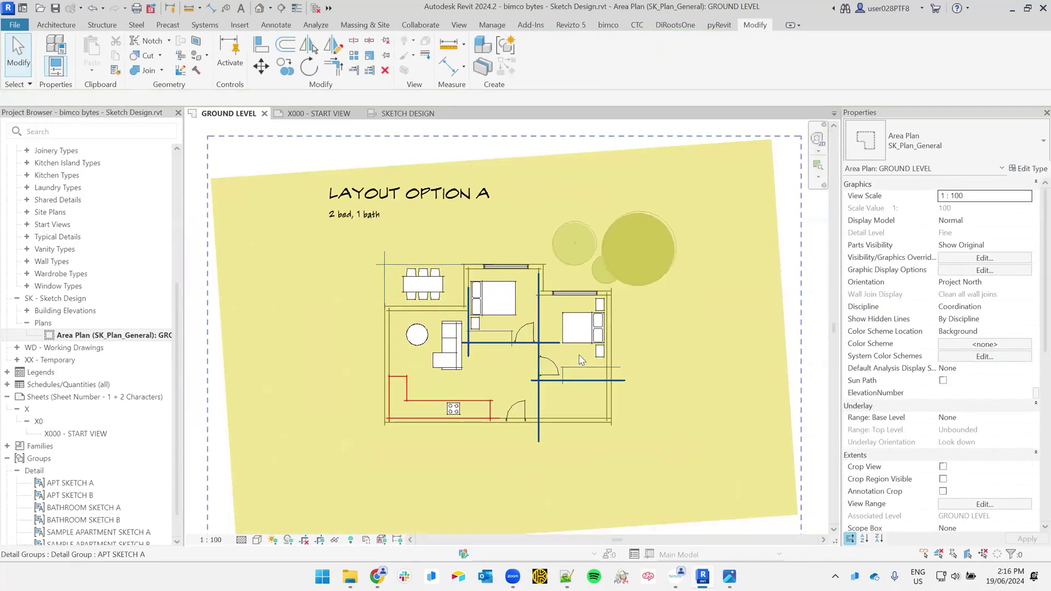
Step: Copy the BATH A and BATH B sketch groups onto the trace paper, just right of the LAYOUT OPTION A plan with the trees
scroll(582, 358, down, 4)
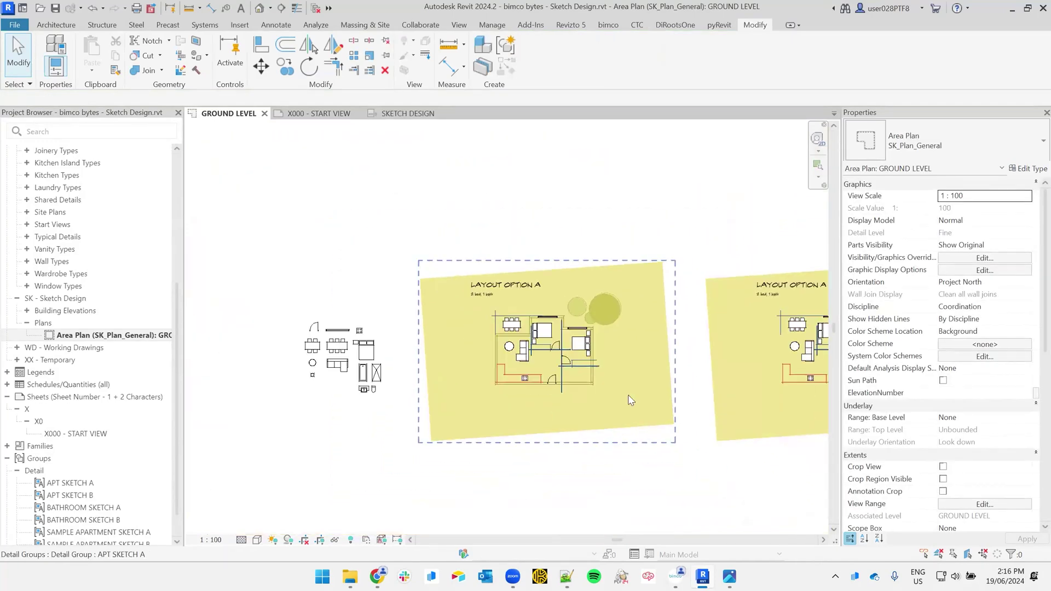
mouse_move(639, 419)
middle_down()
mouse_move(336, 174)
mouse_move(441, 335)
mouse_move(432, 290)
middle_up()
scroll(449, 268, down, 2)
scroll(550, 186, up, 5)
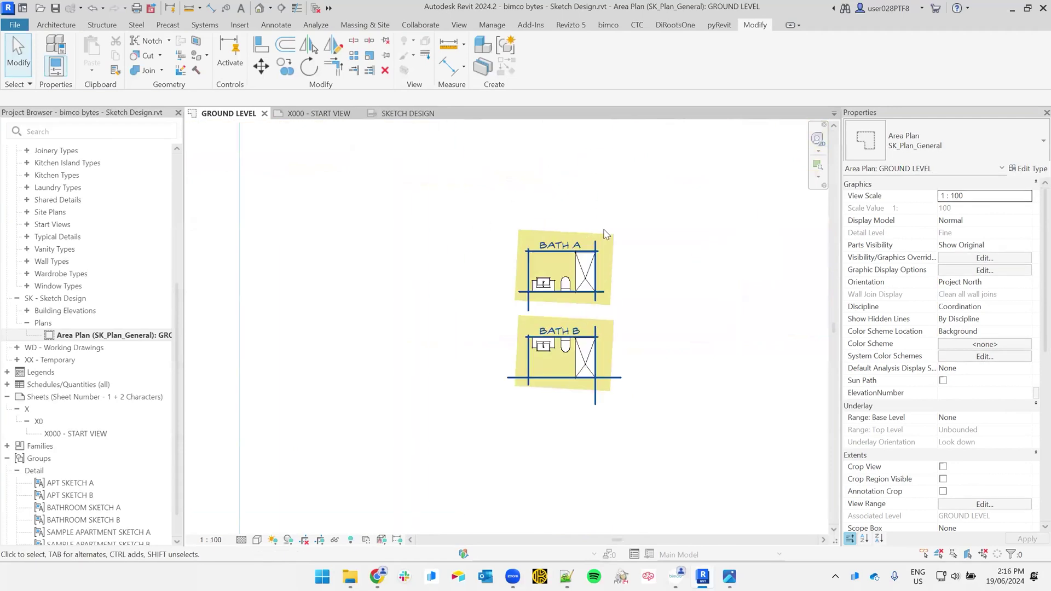
click(593, 284)
ctrl+click(581, 405)
scroll(581, 404, down, 4)
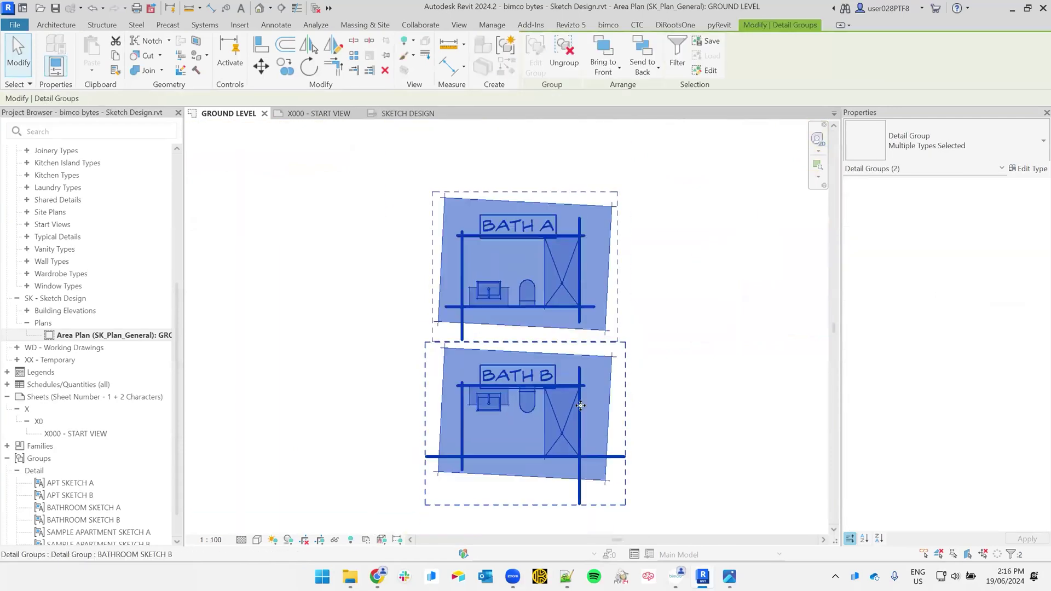
key(c)
key(o)
click(568, 412)
scroll(420, 285, down, 3)
middle_drag(348, 251, 612, 381)
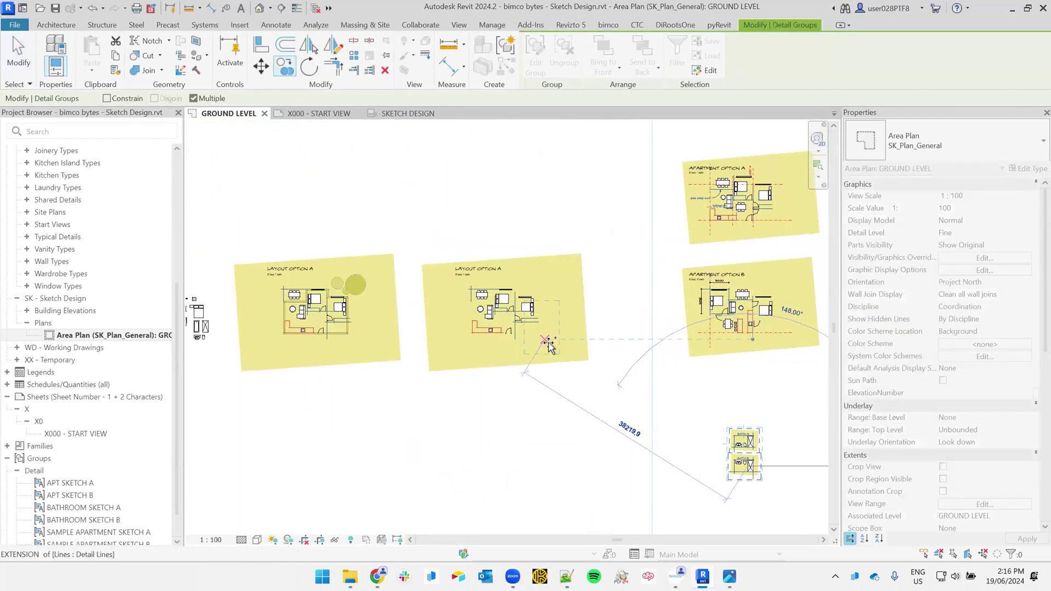
scroll(630, 383, up, 8)
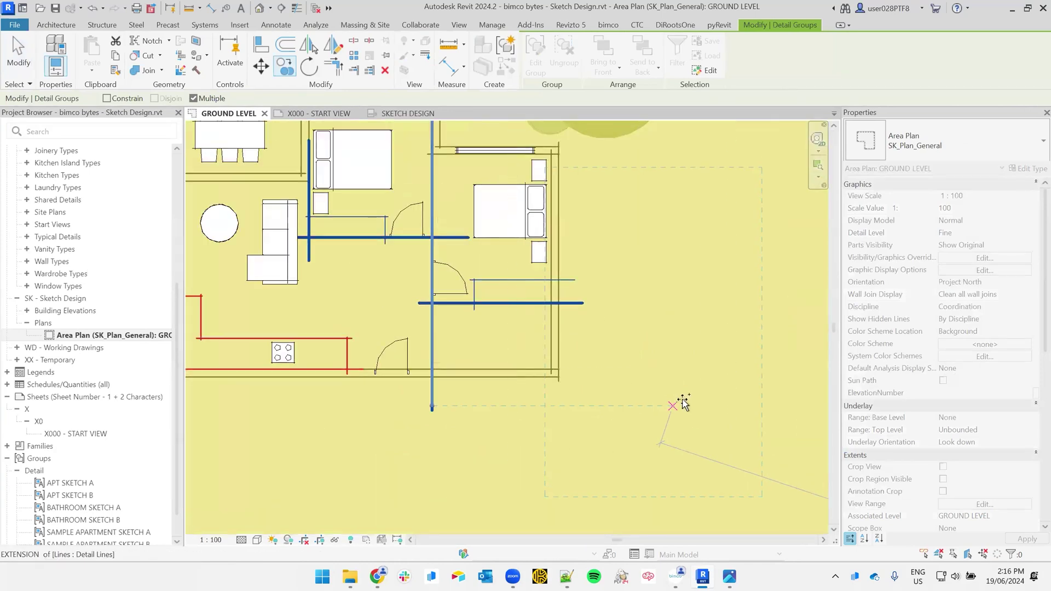
click(684, 403)
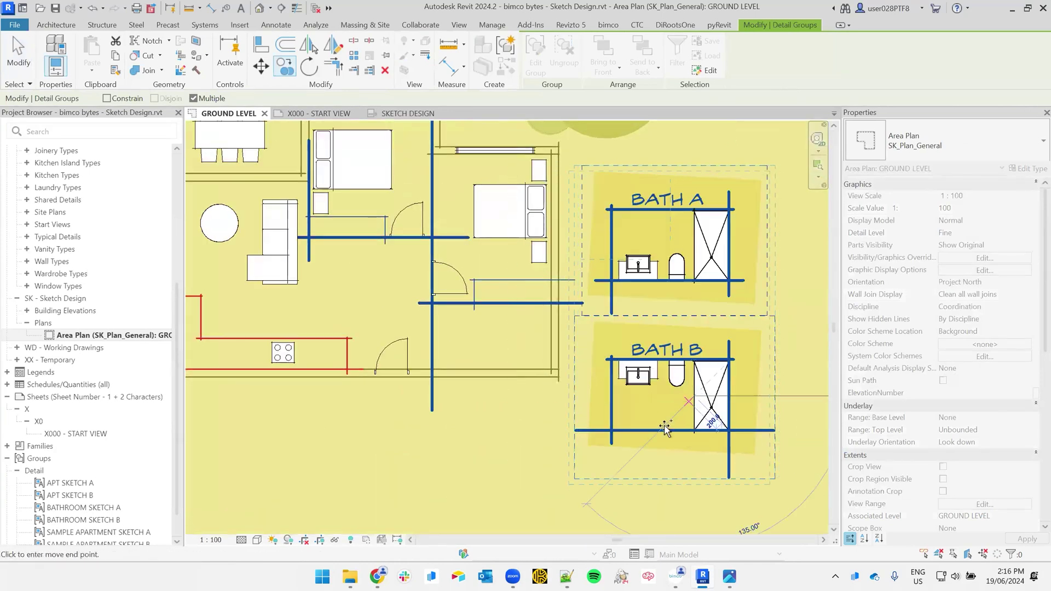
key(Escape)
Step: Move the copied BATH A group into the empty lower-right room of the plan, aligned with its walls
click(726, 233)
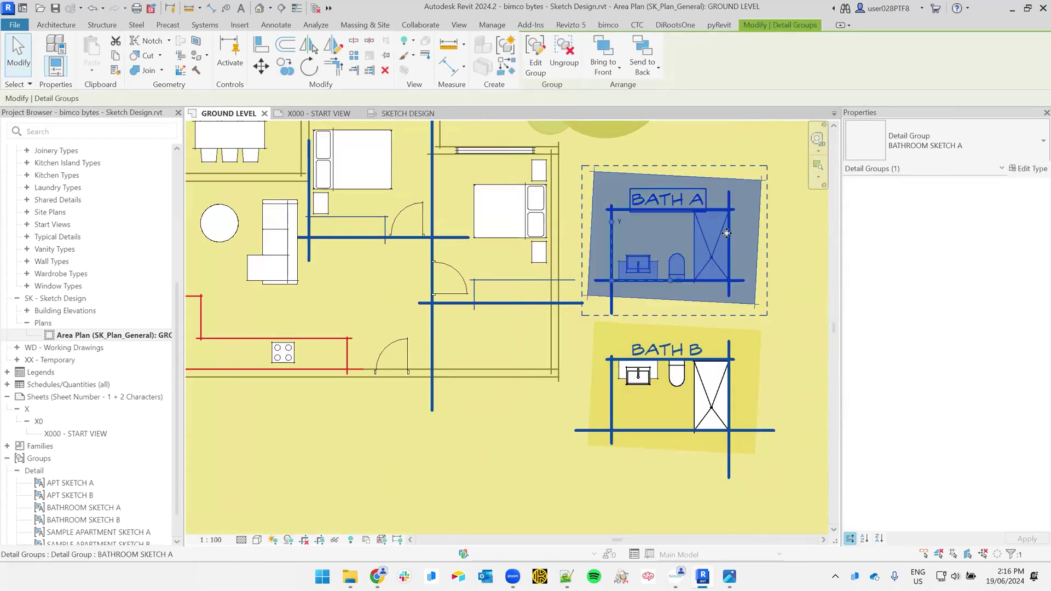
drag(726, 233, 515, 490)
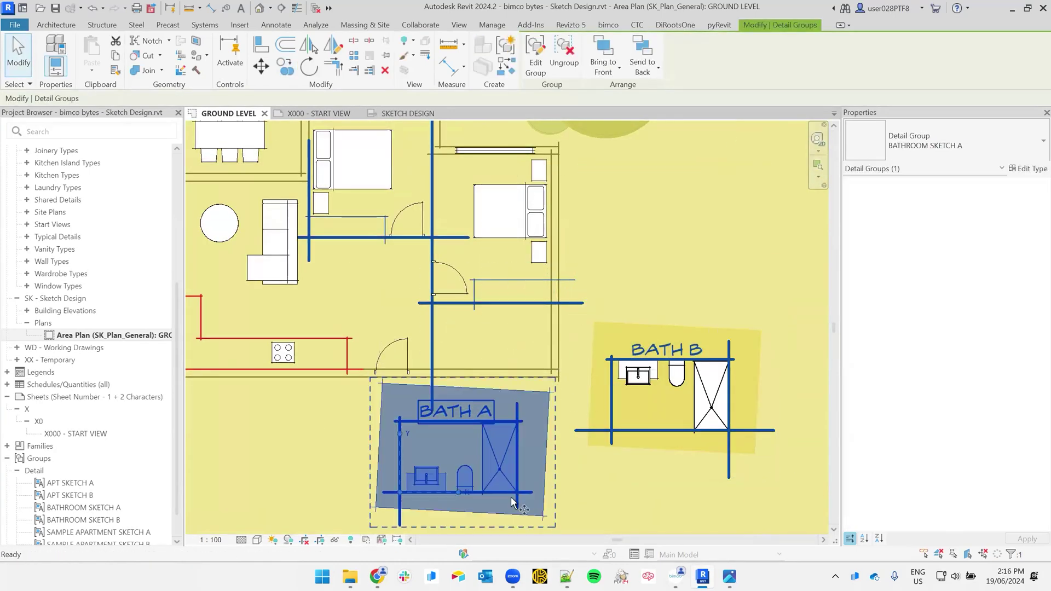
key(Escape)
scroll(575, 329, up, 4)
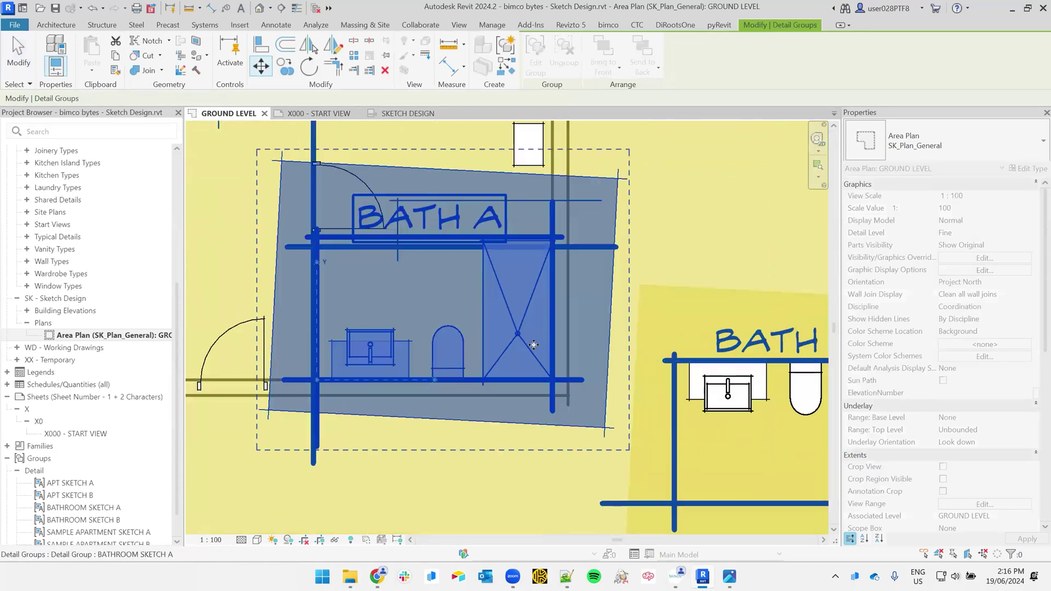
key(Escape)
scroll(552, 402, down, 4)
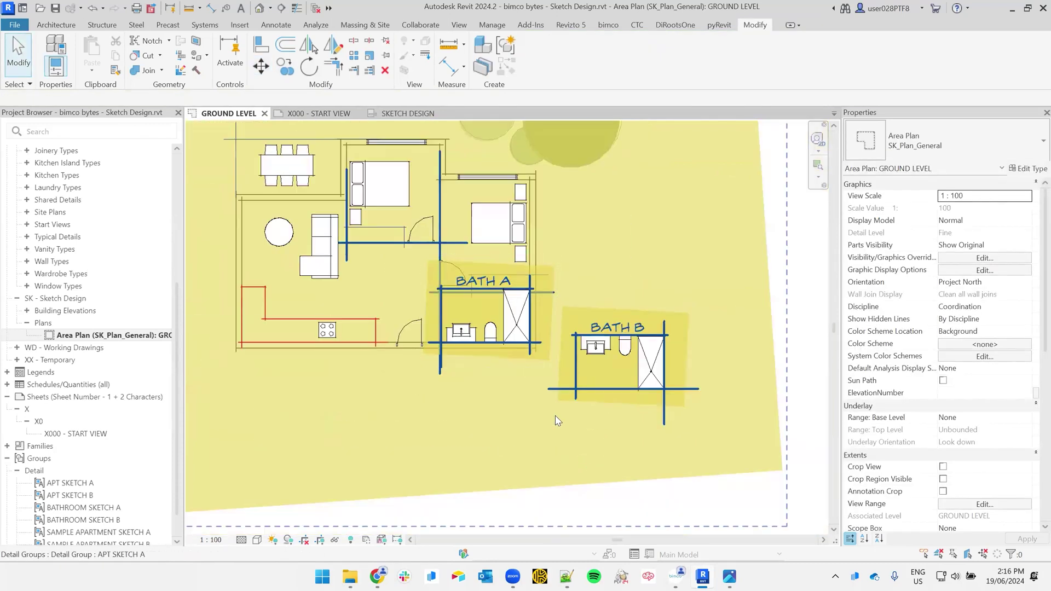
Step: Delete the spare BATH B copy beside the plan
click(511, 271)
click(638, 335)
key(Delete)
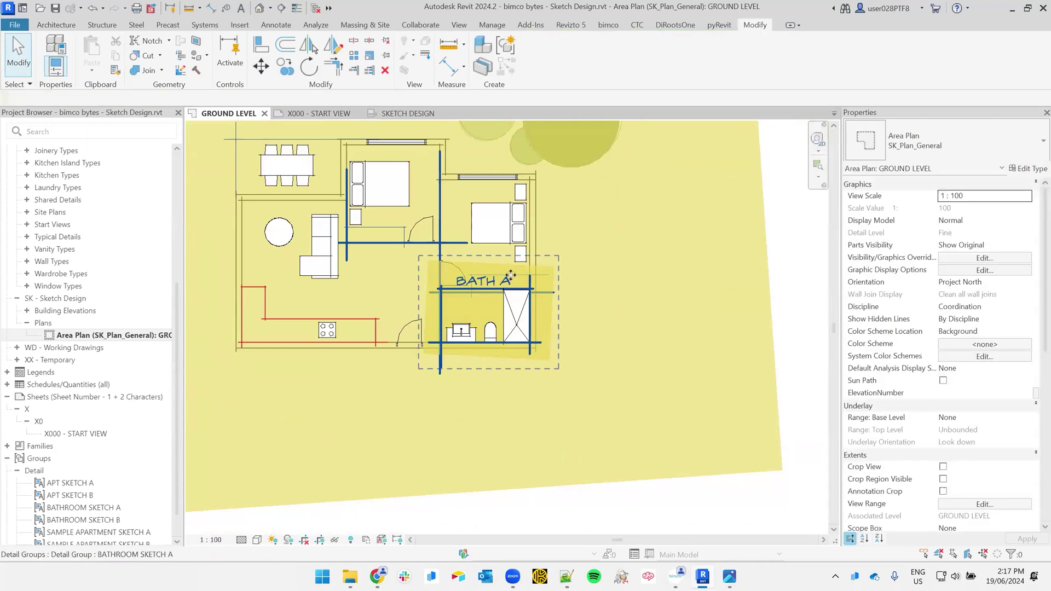
Step: Swap the BATH A group in the lower-right room for the BATHROOM SKETCH B type
click(510, 274)
click(942, 141)
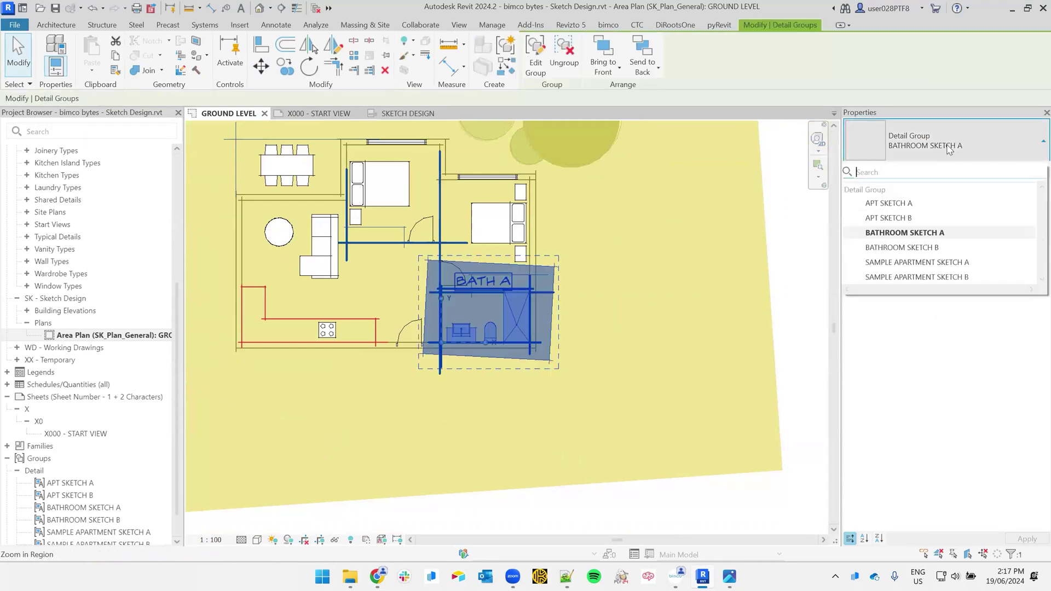
click(919, 247)
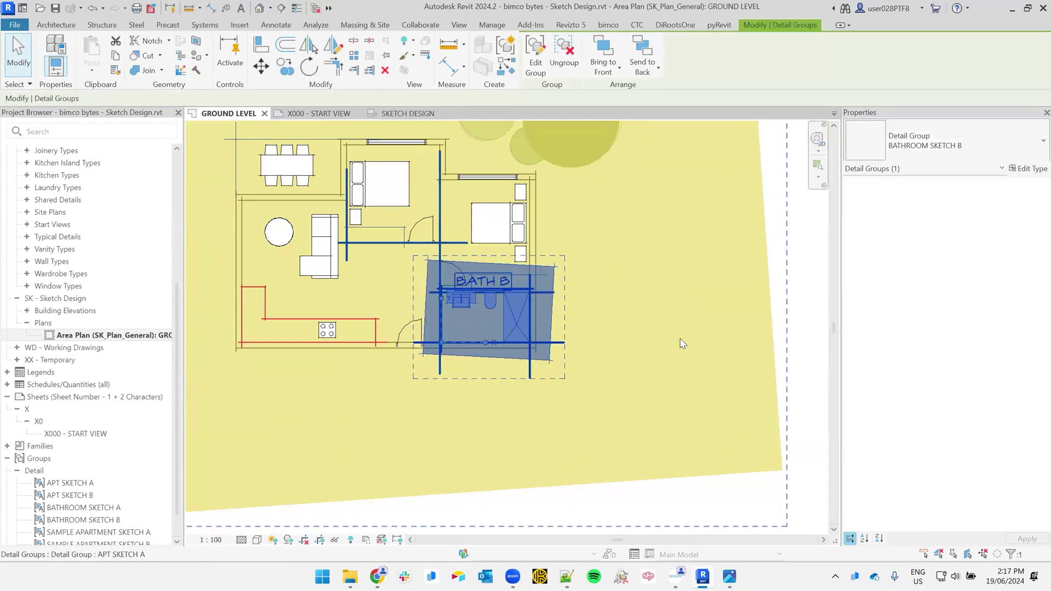
click(665, 345)
Step: Copy the BATH B group from the lower-right room to the left side of the apartment plan
click(501, 311)
middle_drag(491, 313, 596, 368)
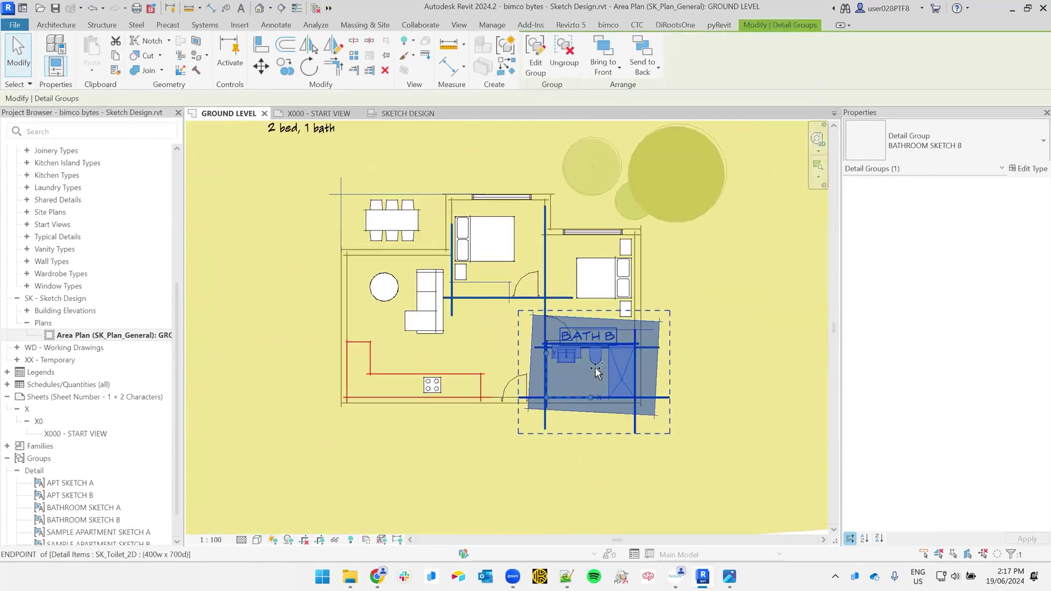
key(c)
key(o)
click(595, 366)
click(285, 301)
middle_drag(378, 352, 480, 394)
Step: Rotate the copied BATH B group 90° counterclockwise
key(r)
key(o)
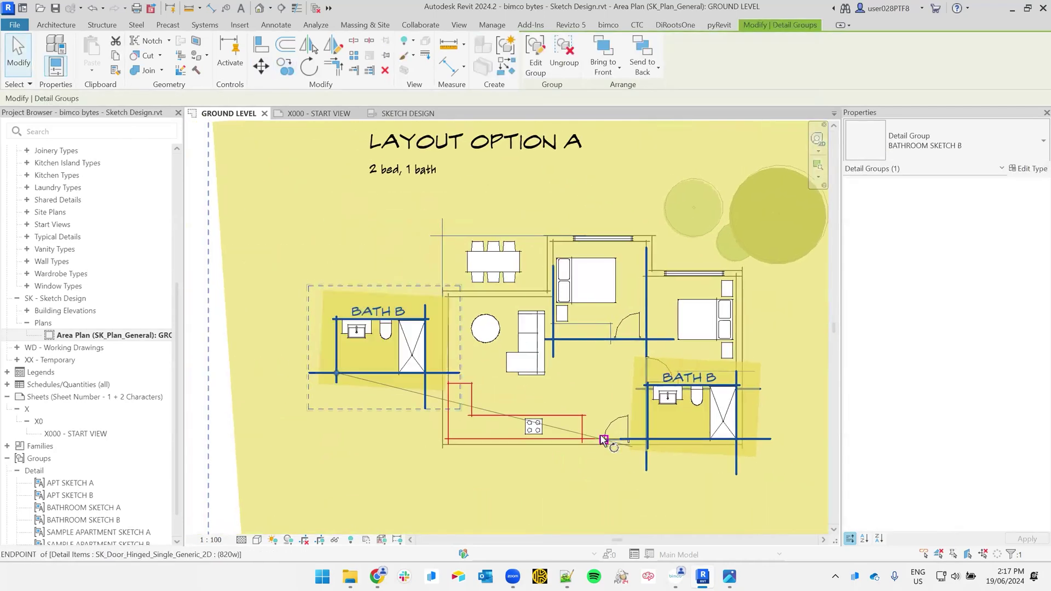
click(603, 440)
text(90)
key(Return)
key(Escape)
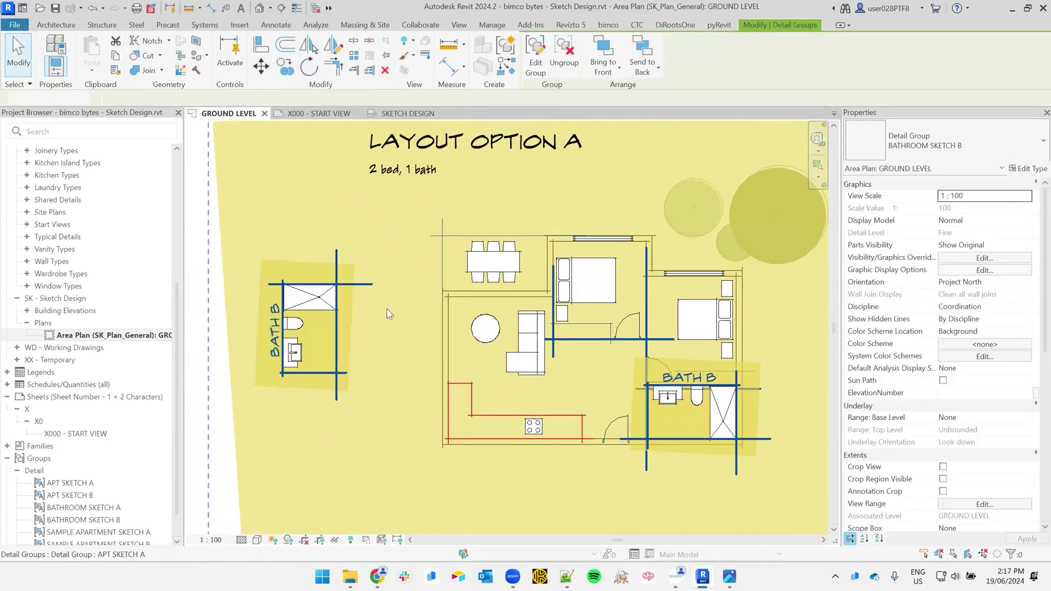
Step: Move the rotated BATH B group against the living area's left outer wall
click(333, 310)
drag(333, 309, 434, 333)
click(434, 333)
mouse_move(434, 333)
middle_down()
mouse_move(492, 357)
mouse_move(483, 326)
middle_up()
Step: Mirror the rotated BATH B group about a horizontal axis without keeping a copy, so the shower sits at its lower end
key(d)
key(m)
click(304, 345)
click(18, 55)
key(m)
key(m)
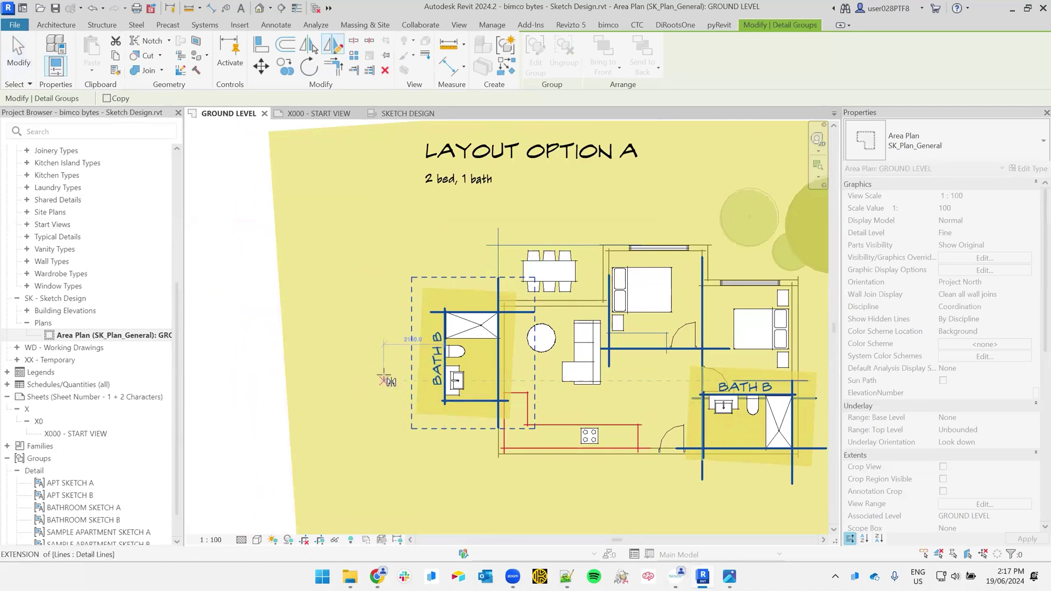
click(420, 374)
key(Escape)
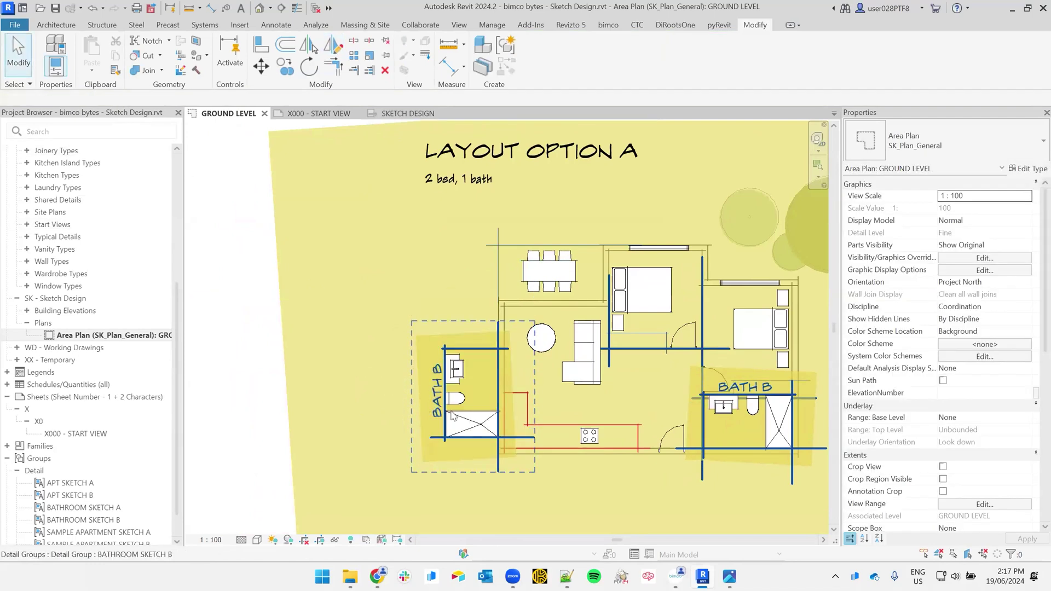